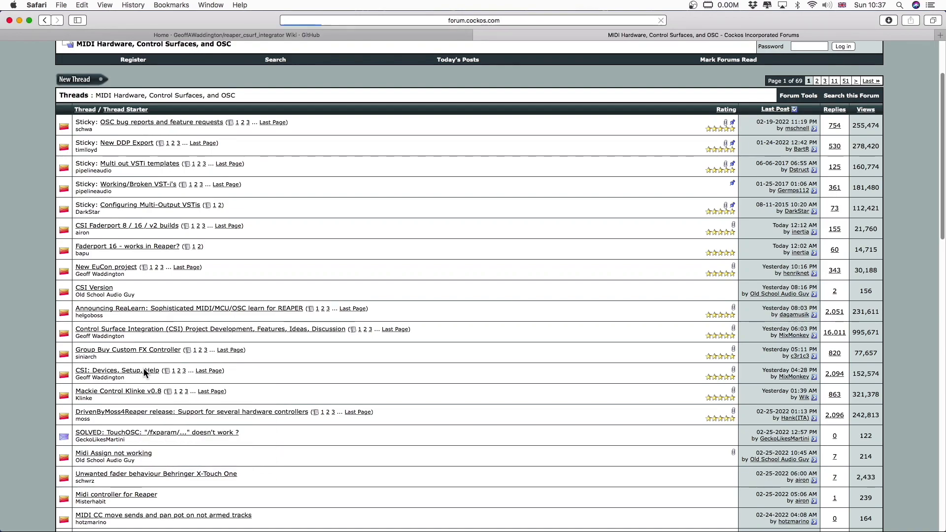
# - Read through the posts and zone file listings in the forum thread "CSI: Devices, Setup, Help"
pyautogui.scroll(-10, 553, 345)
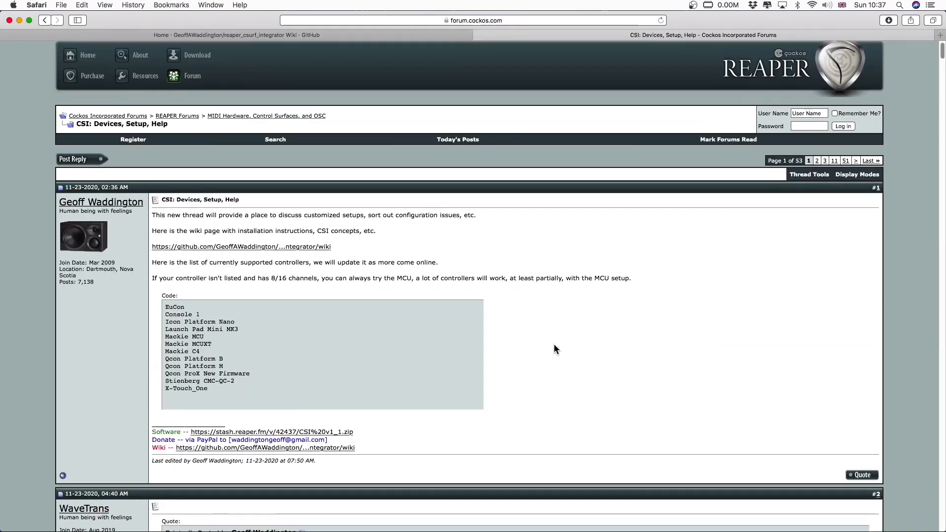
pyautogui.scroll(-20, 552, 342)
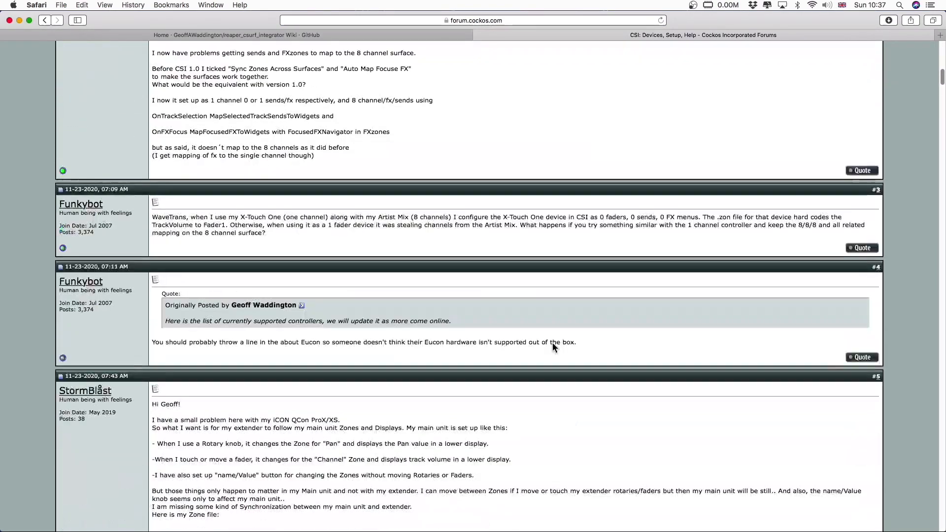
pyautogui.scroll(-20, 552, 341)
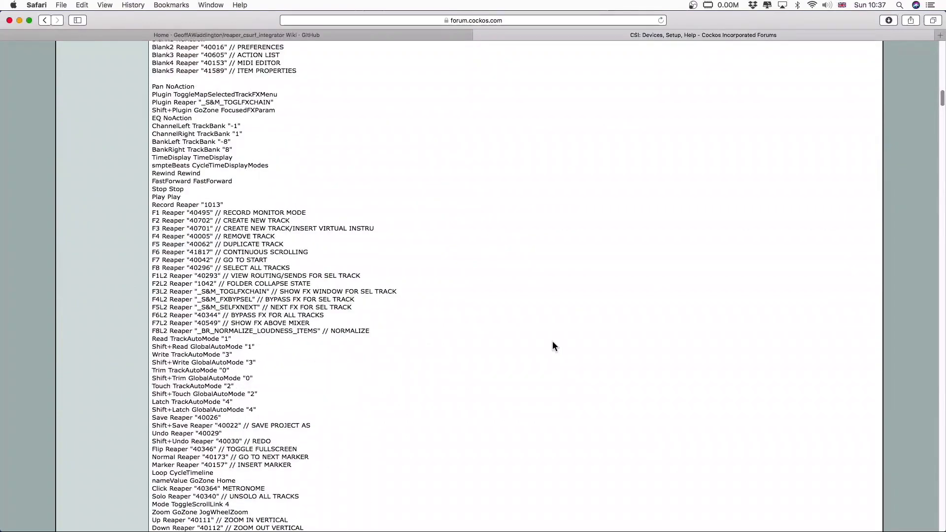
pyautogui.scroll(-8, 552, 342)
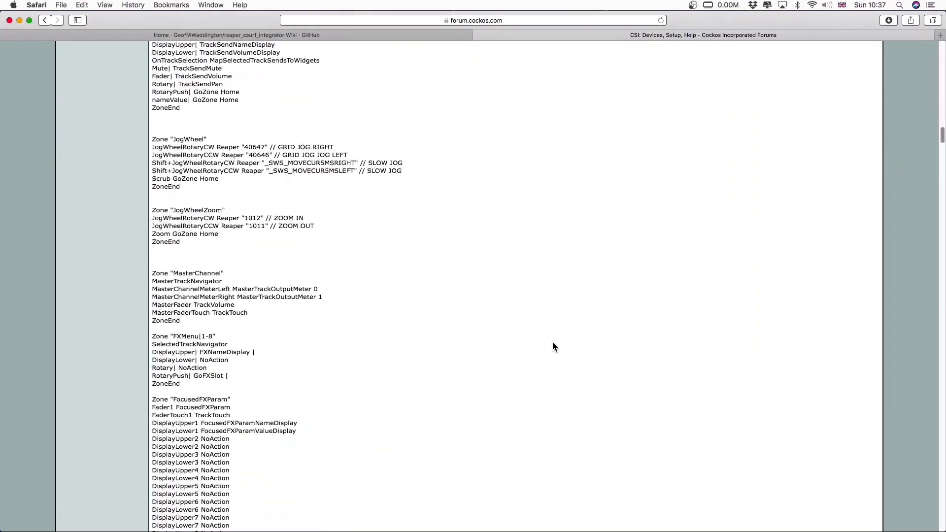
pyautogui.scroll(-9, 552, 341)
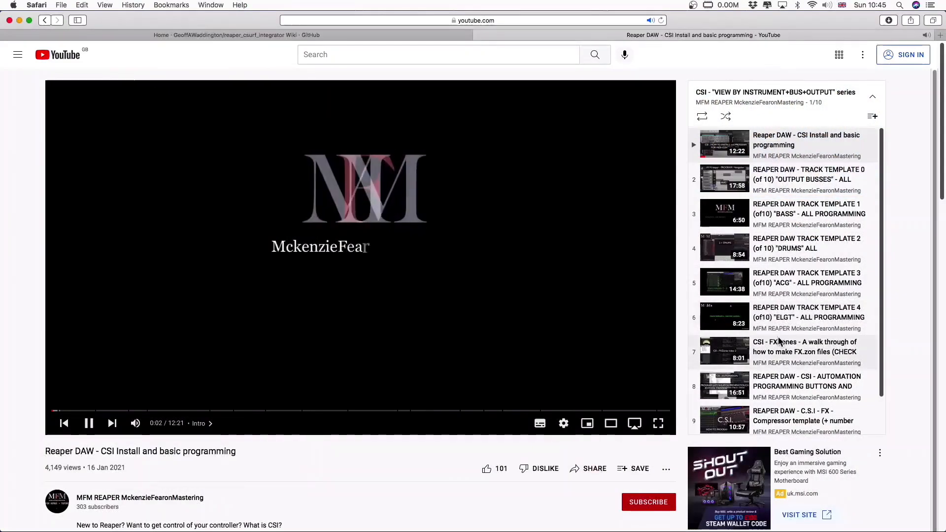
# - Browse the CSI playlist videos on YouTube and read the description of the Sonible Smart Limiter FXZone video
pyautogui.click(779, 342)
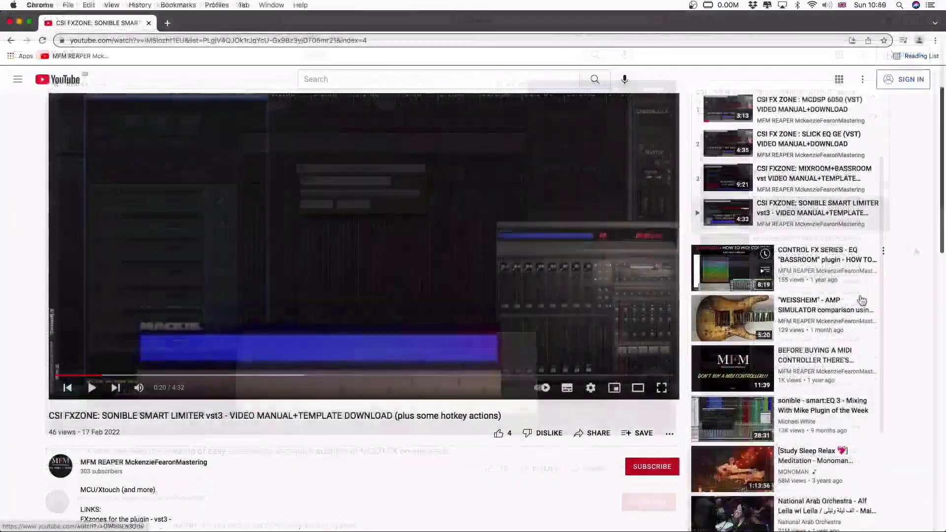
pyautogui.scroll(-5, 861, 300)
pyautogui.scroll(-4, 861, 301)
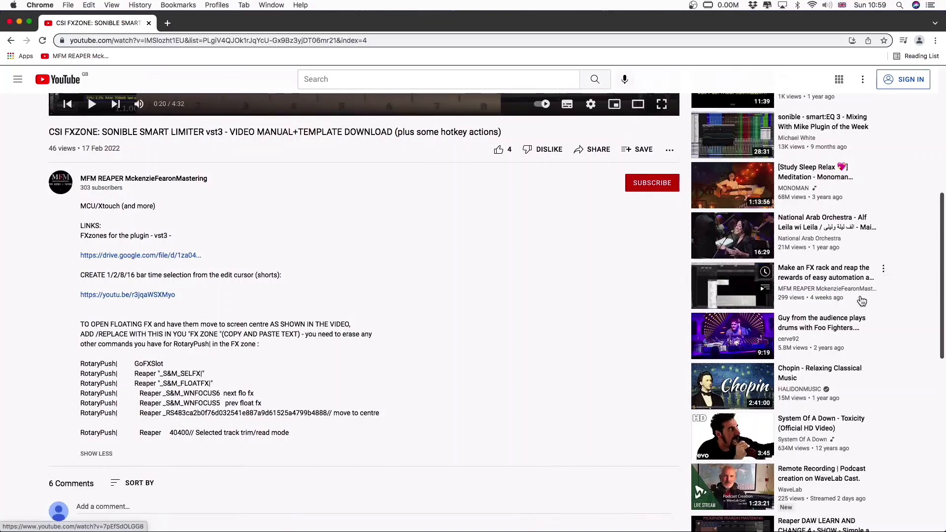
pyautogui.scroll(-3, 279, 401)
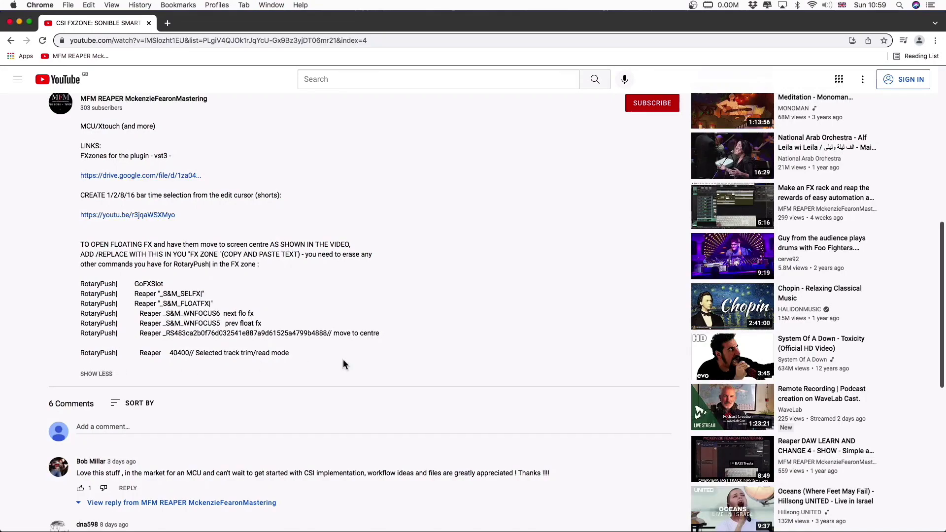
pyautogui.scroll(10, 436, 340)
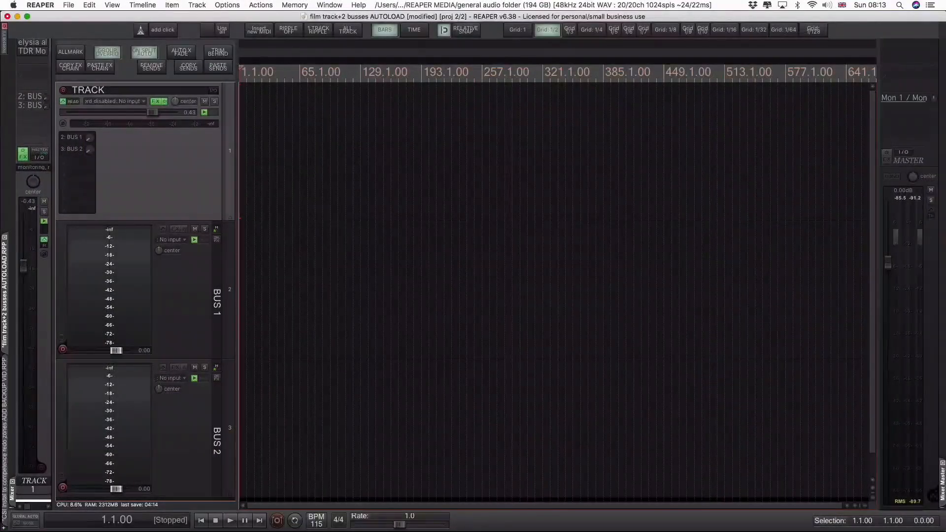
# - Switch to TDR_Nova-4.zon in BBEdit and paste "Control+Fader" into the empty lines 177 to 190 using a column selection
pyautogui.press('super+Tab')
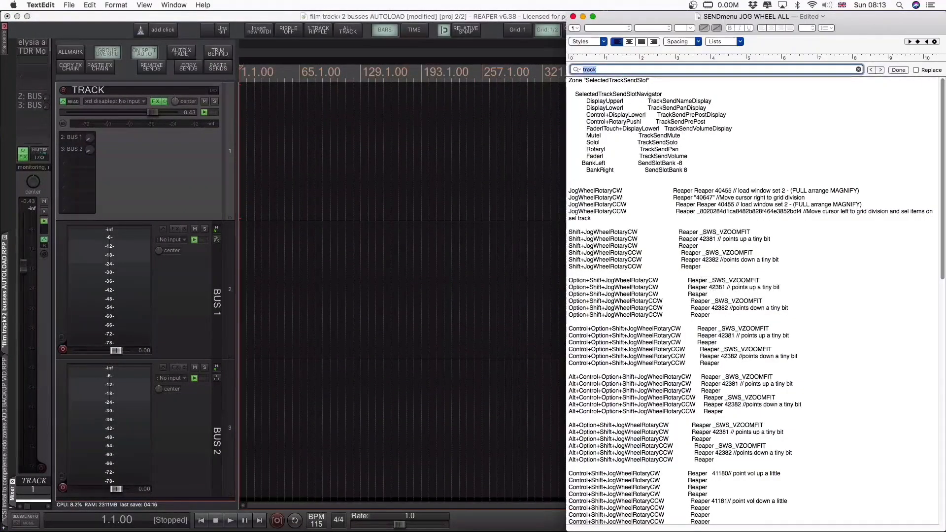
pyautogui.press('super+Tab')
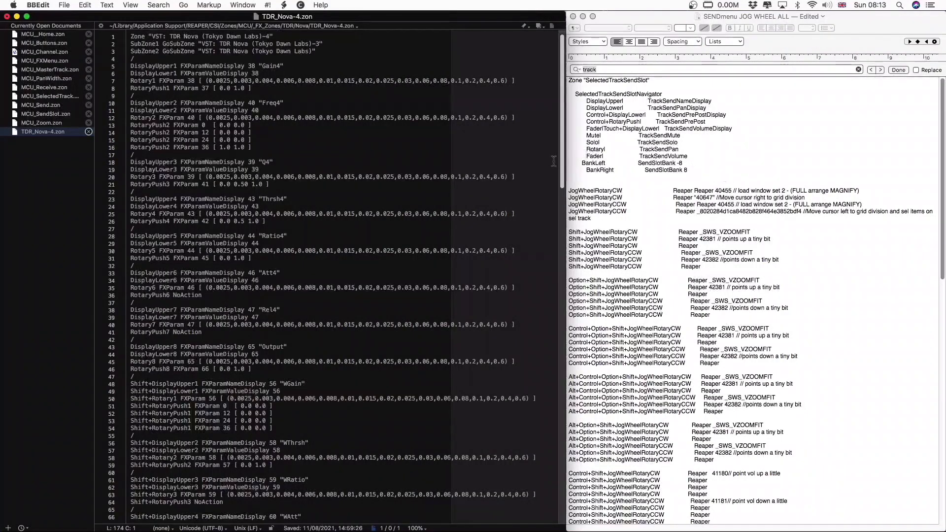
pyautogui.moveTo(563, 163); pyautogui.dragTo(577, 510)
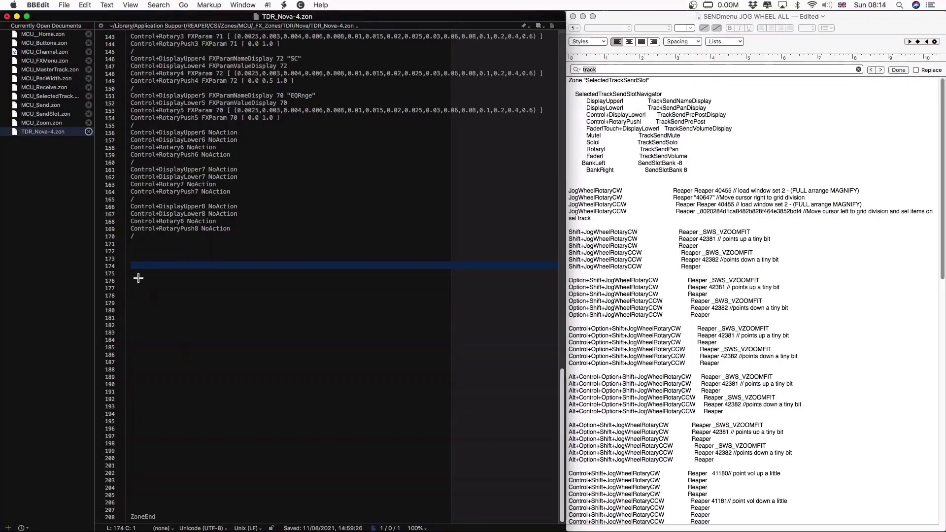
pyautogui.moveTo(138, 277); pyautogui.dragTo(133, 331)
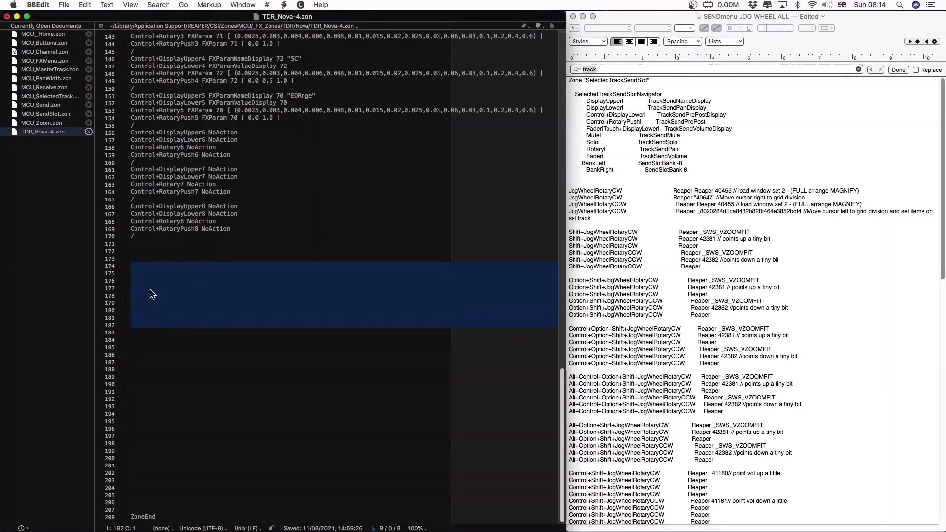
pyautogui.click(150, 294)
pyautogui.moveTo(131, 283); pyautogui.dragTo(133, 389)
pyautogui.write('Control+Fader')
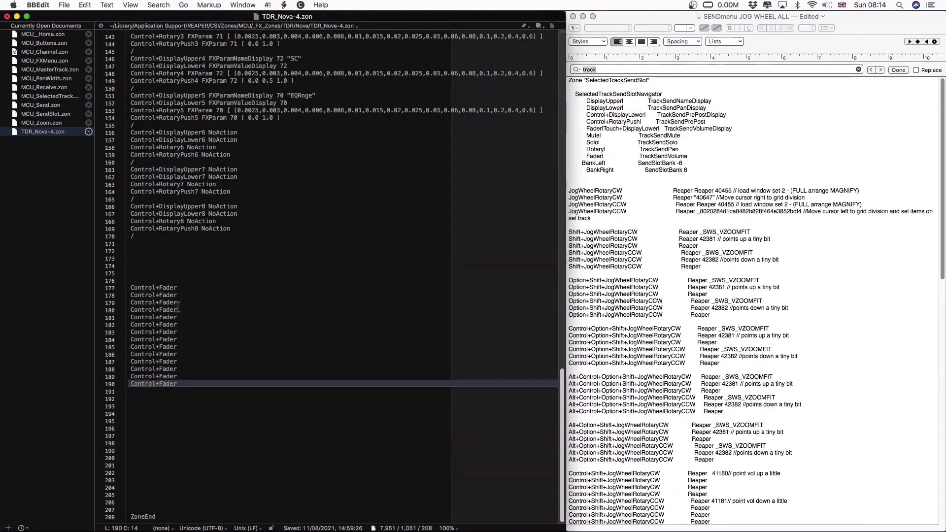
# - Number the first eight Control+Fader entries consecutively from Control+Fader1 to Control+Fader8
pyautogui.click(175, 288)
pyautogui.write('1')
pyautogui.press('Down')
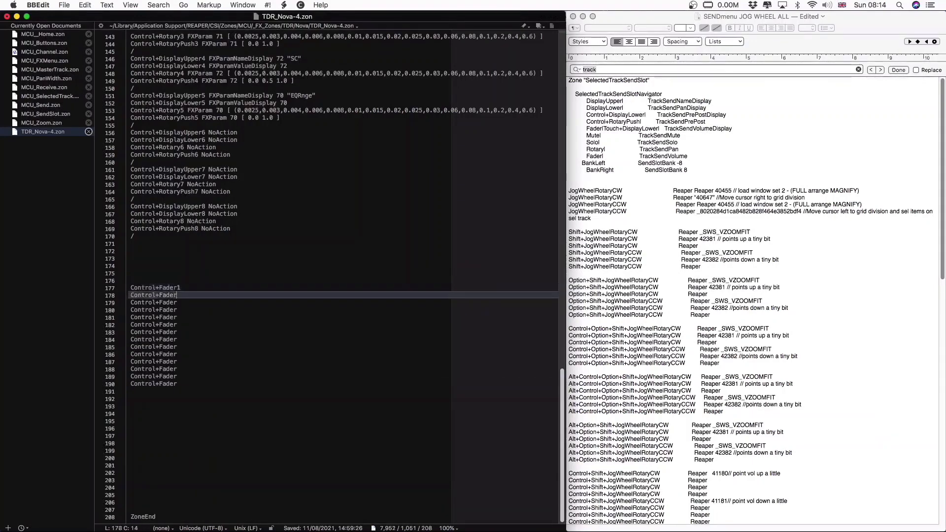
pyautogui.write('2')
pyautogui.press('Down')
pyautogui.write('3')
pyautogui.press('Down')
pyautogui.write('4')
pyautogui.press('Down')
pyautogui.press('5')
pyautogui.press('Down')
pyautogui.write('6')
pyautogui.press('Down')
pyautogui.write('7')
pyautogui.press('Down')
pyautogui.write('8')
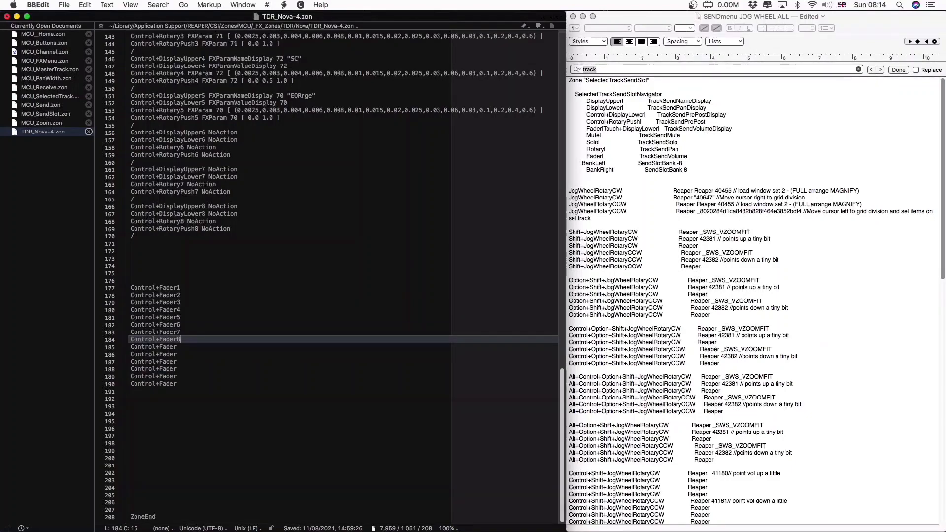
# - Switch to the "SENDmenu JOG WHEEL ALL" document in TextEdit and convert it to plain text
pyautogui.click(608, 20)
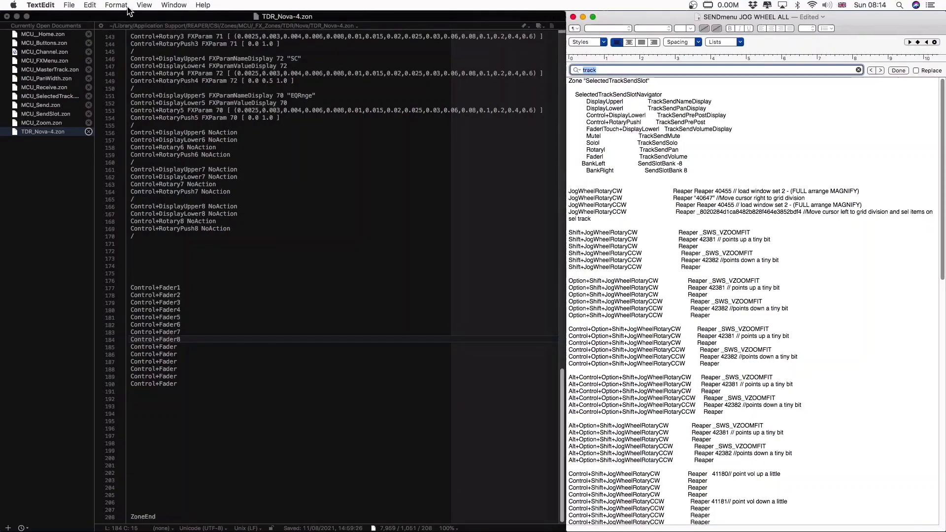
pyautogui.click(144, 5)
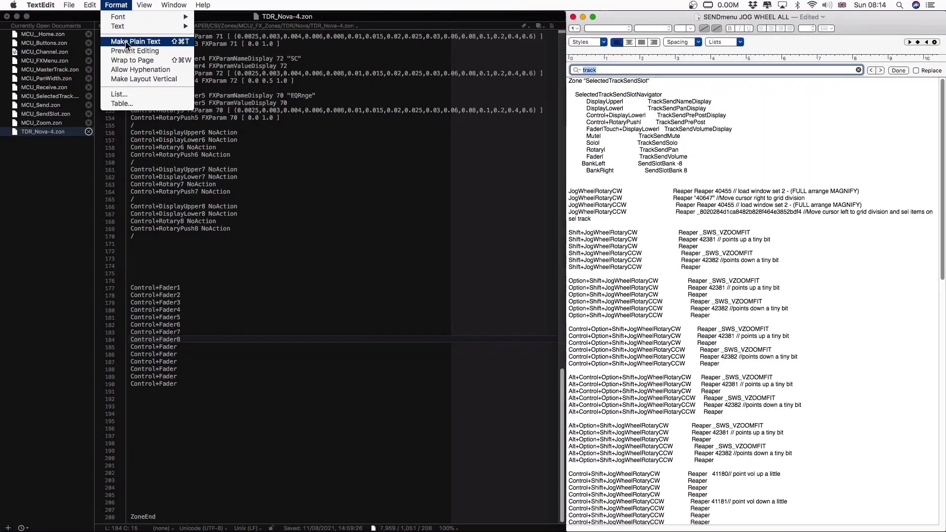
pyautogui.click(125, 41)
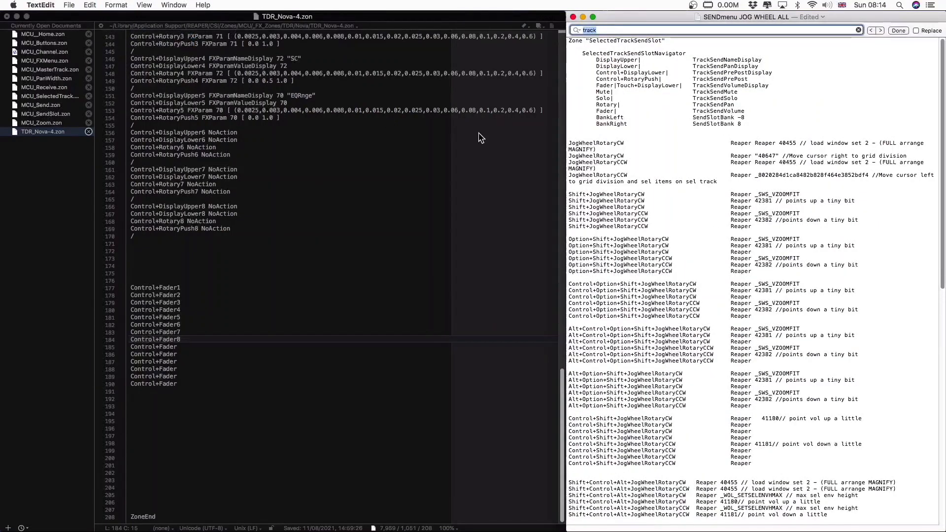
# - Search the "SENDmenu JOG WHEEL ALL" document for "track"
pyautogui.click(694, 145)
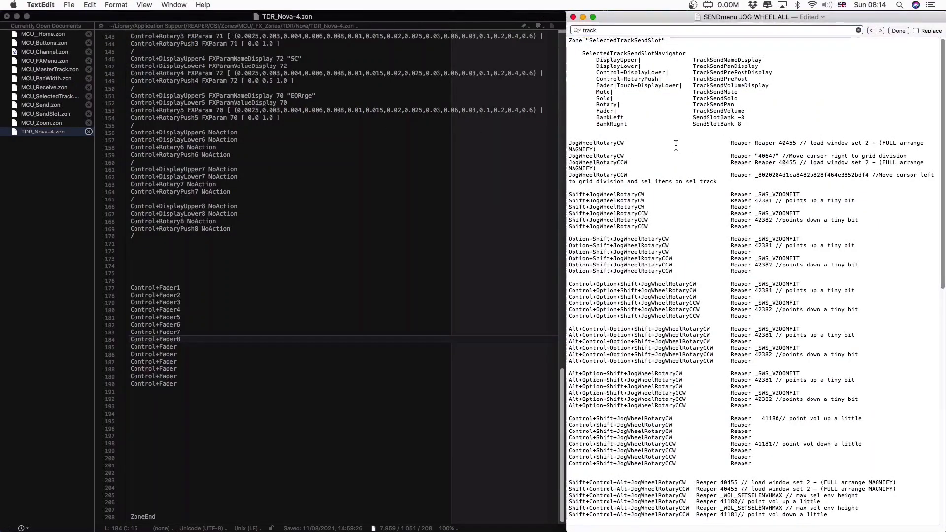
pyautogui.click(629, 30)
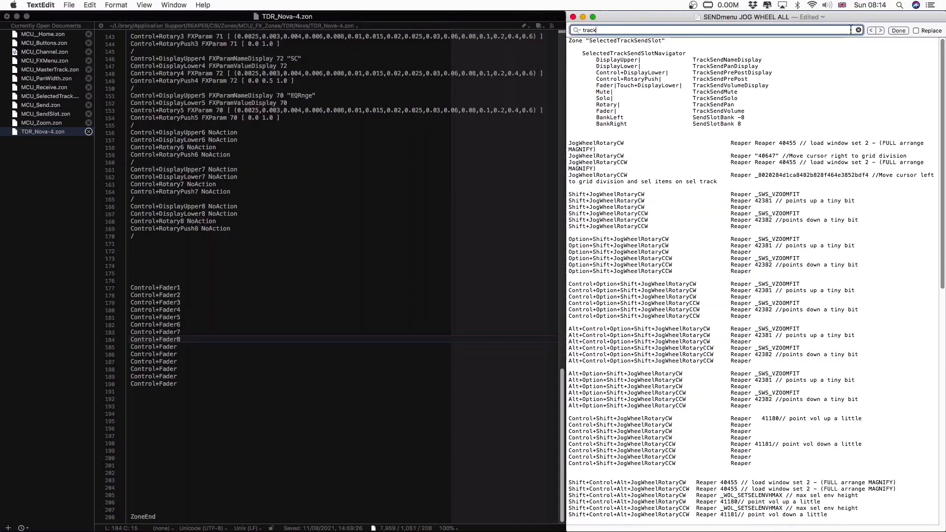
pyautogui.press('Return')
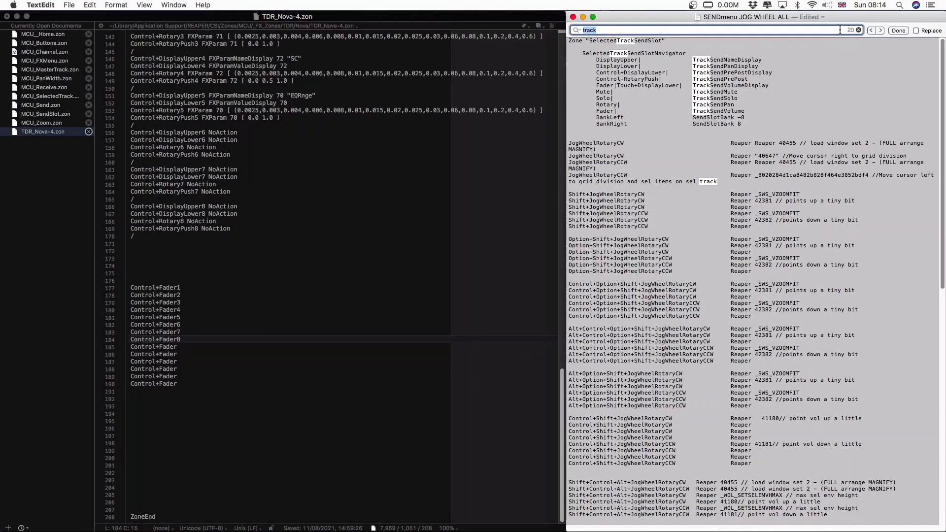
pyautogui.click(783, 58)
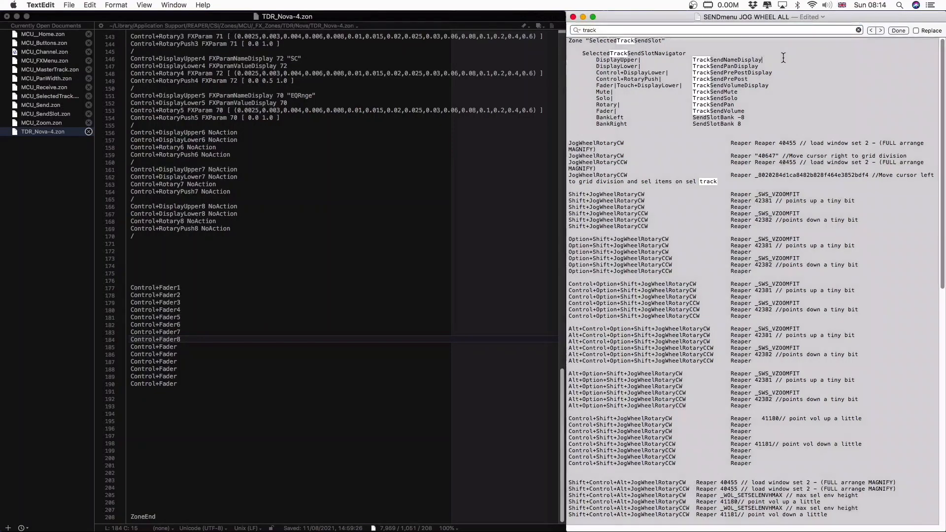
pyautogui.click(116, 5)
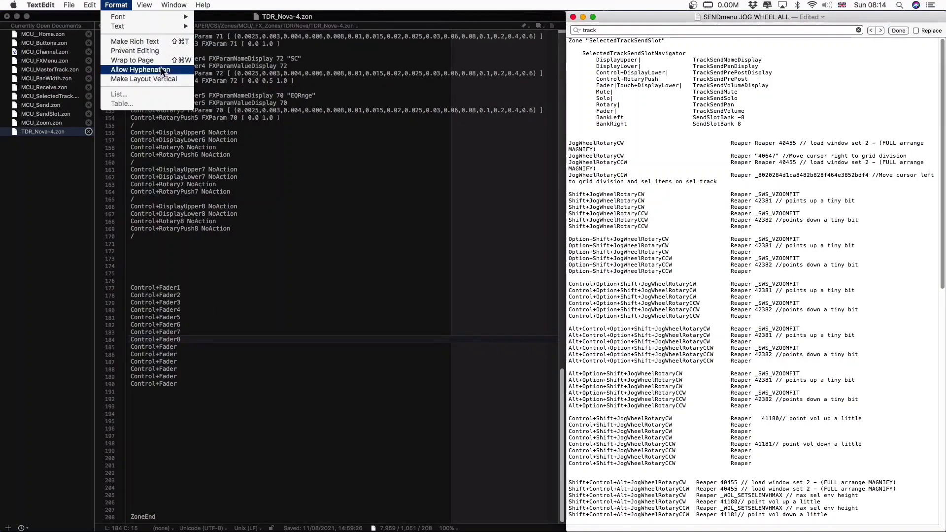
pyautogui.click(871, 171)
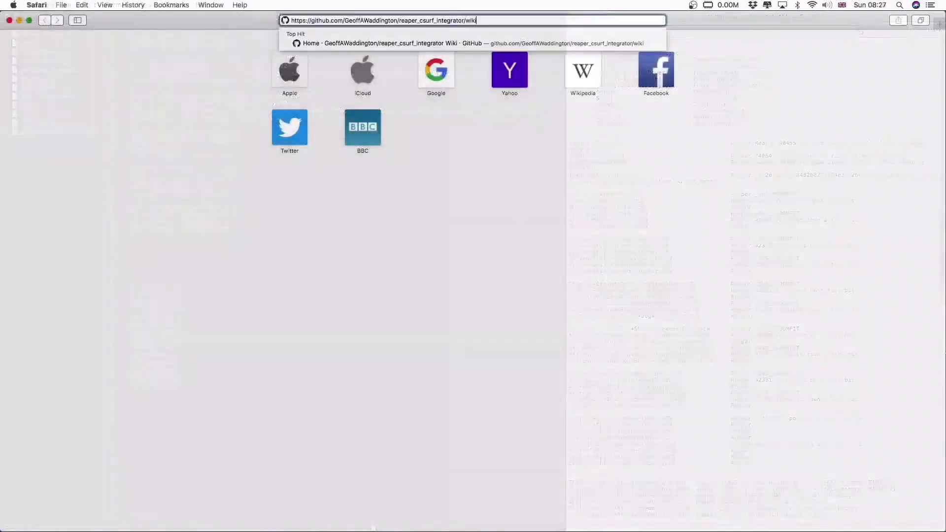
# - Open the reaper_csurf_integrator wiki on GitHub in Safari and download CSI v1_1.zip through the linked CSI project forum thread
pyautogui.press('Return')
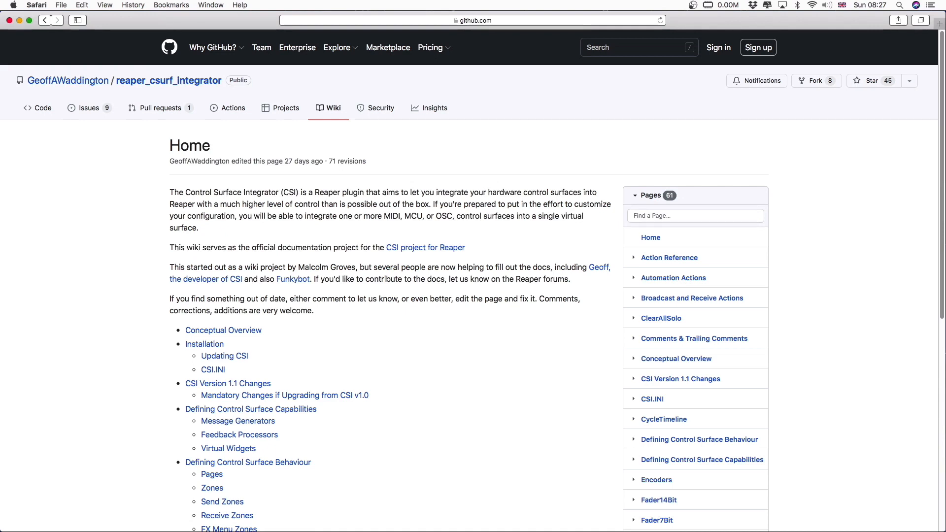
pyautogui.click(428, 249)
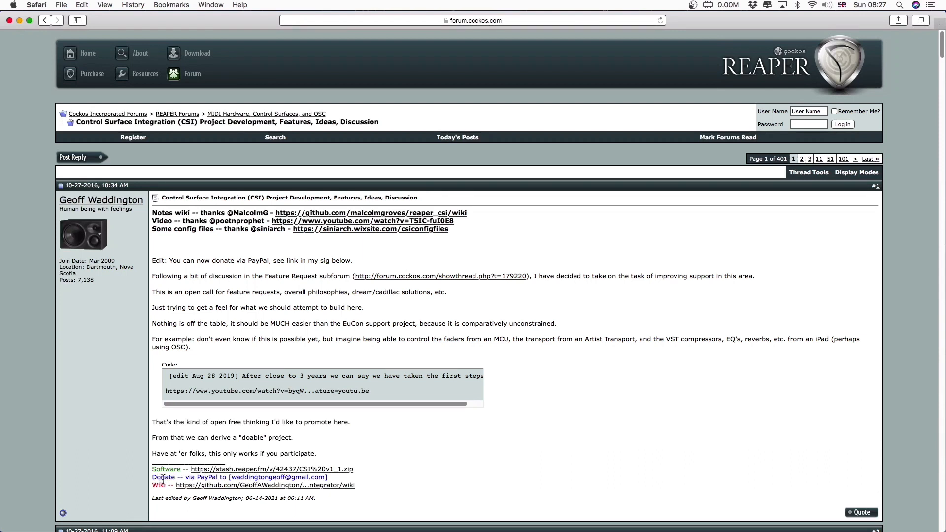
pyautogui.click(261, 470)
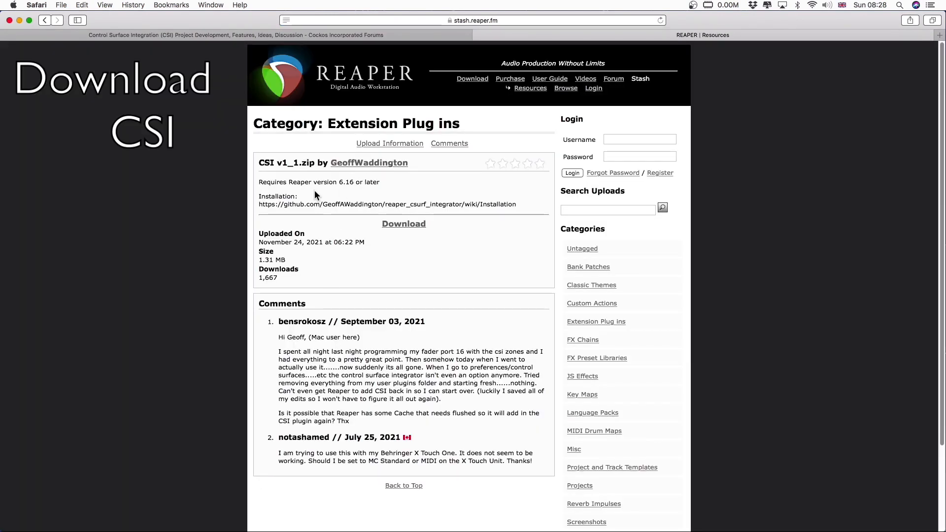
pyautogui.click(410, 225)
pyautogui.click(403, 224)
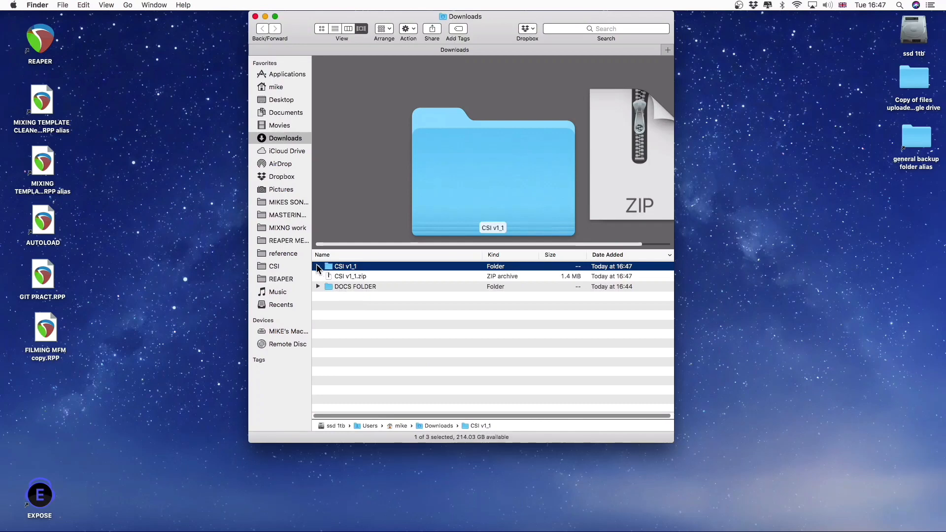
# - Expand the downloaded CSI v1_1 folder and inspect its CSI folder, the reaper_csurf_integrator.dylib file and the two .dll files
pyautogui.click(318, 267)
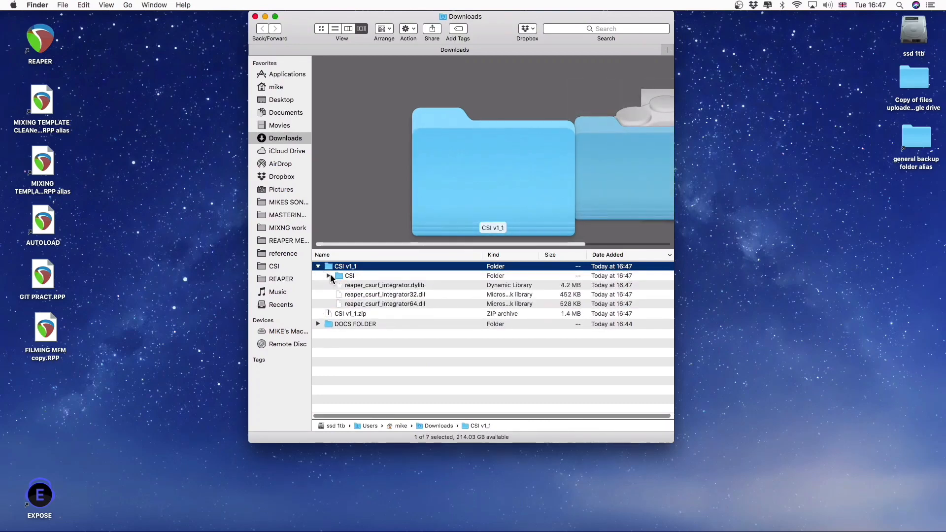
pyautogui.click(339, 276)
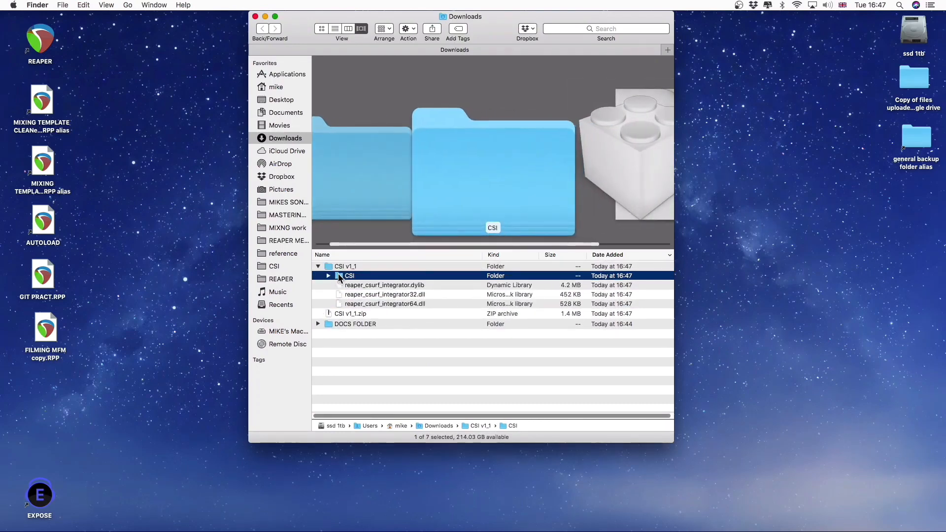
pyautogui.click(365, 288)
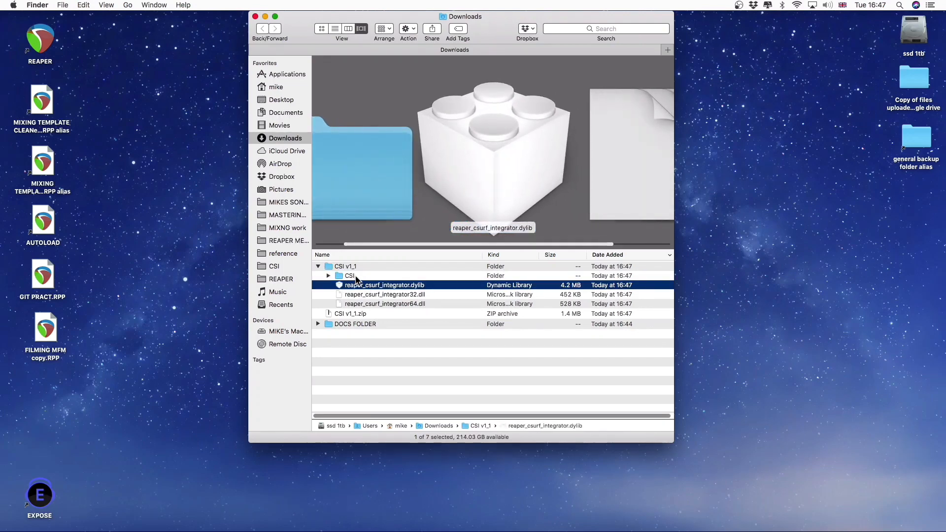
pyautogui.click(328, 295)
pyautogui.hotkey('shift', 'Down')
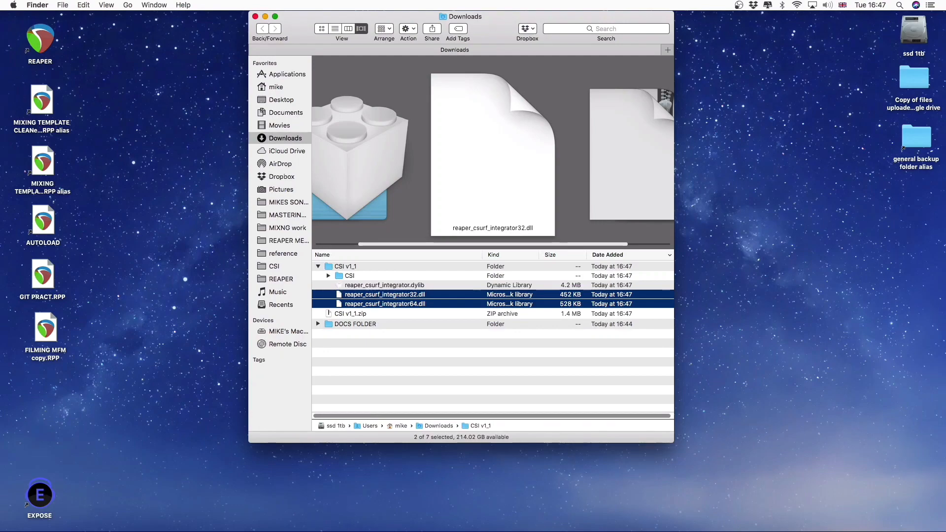
# - Inspect the CSI folder and the .dylib files in the UserPlugins folder of the REAPER resource folder, widening the column to read full file names
pyautogui.click(282, 279)
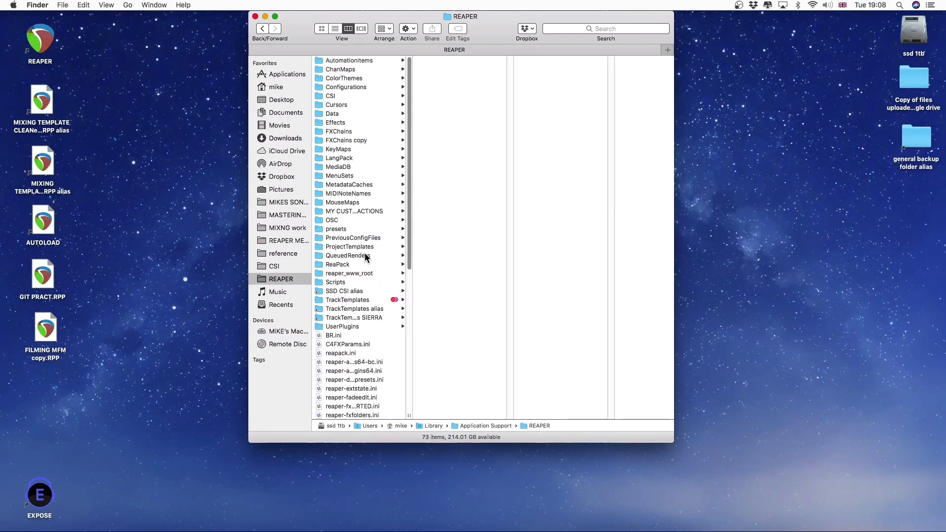
pyautogui.click(341, 96)
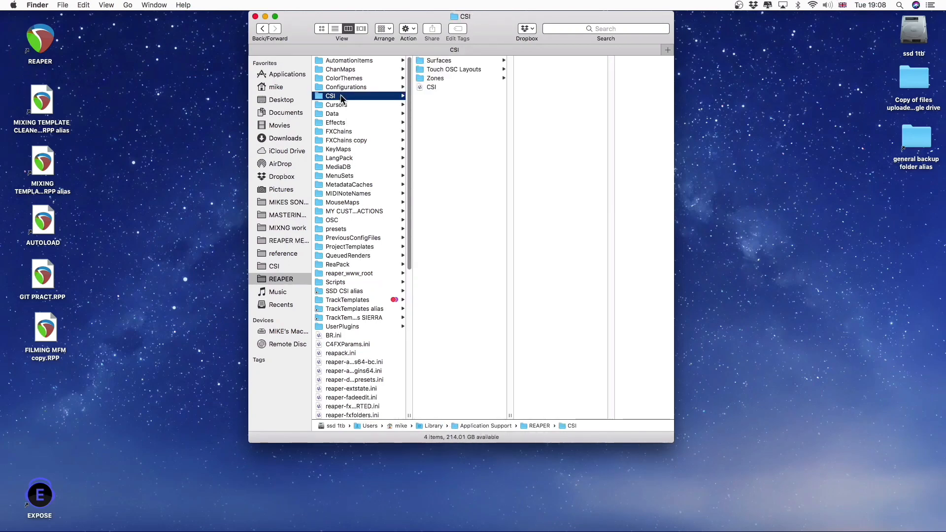
pyautogui.click(365, 327)
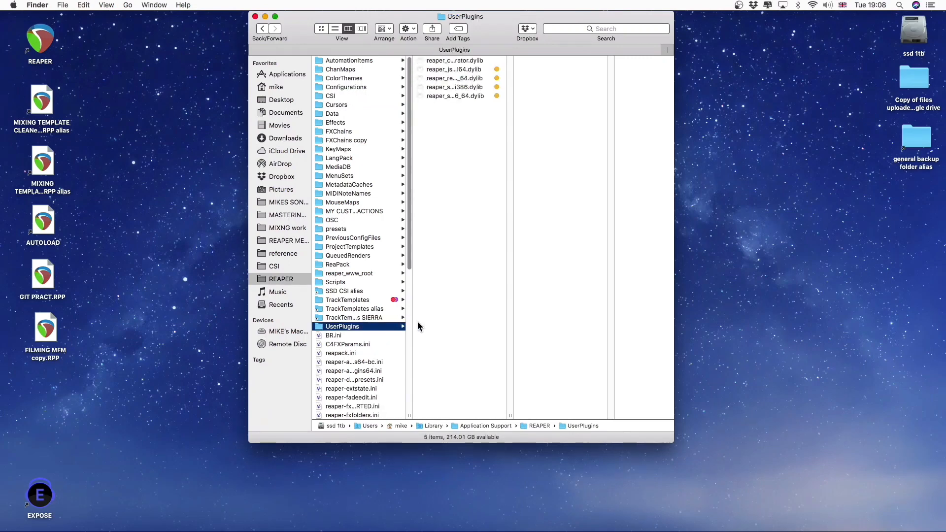
pyautogui.moveTo(510, 413); pyautogui.dragTo(591, 413)
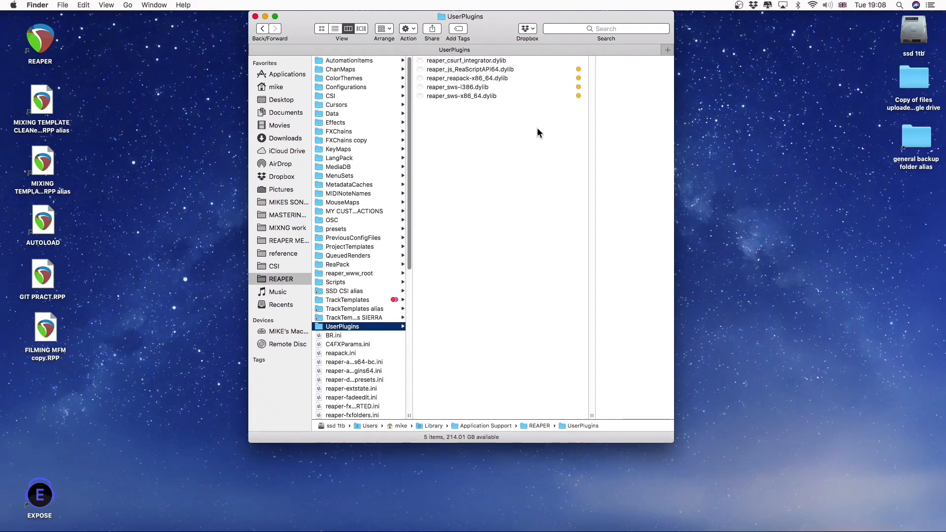
pyautogui.click(461, 96)
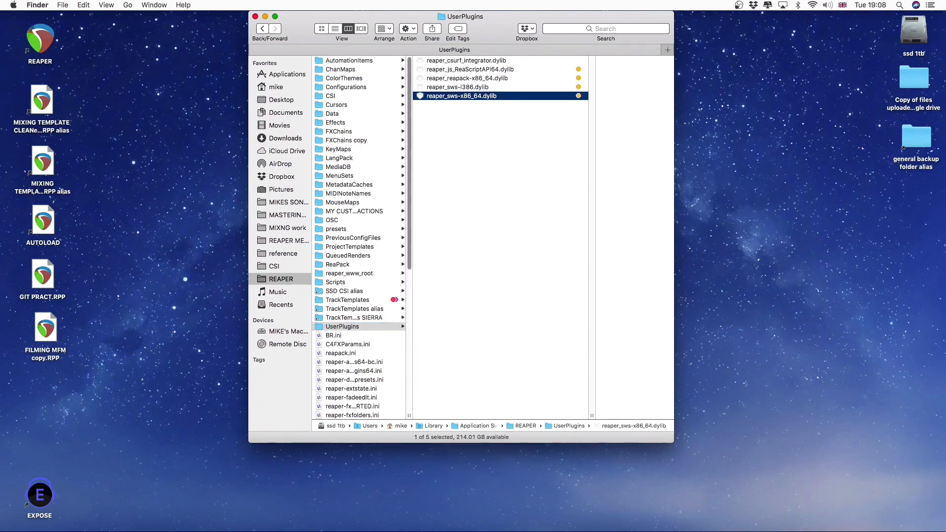
pyautogui.press('Up')
pyautogui.press('Up')
pyautogui.press('Up')
pyautogui.press('Up')
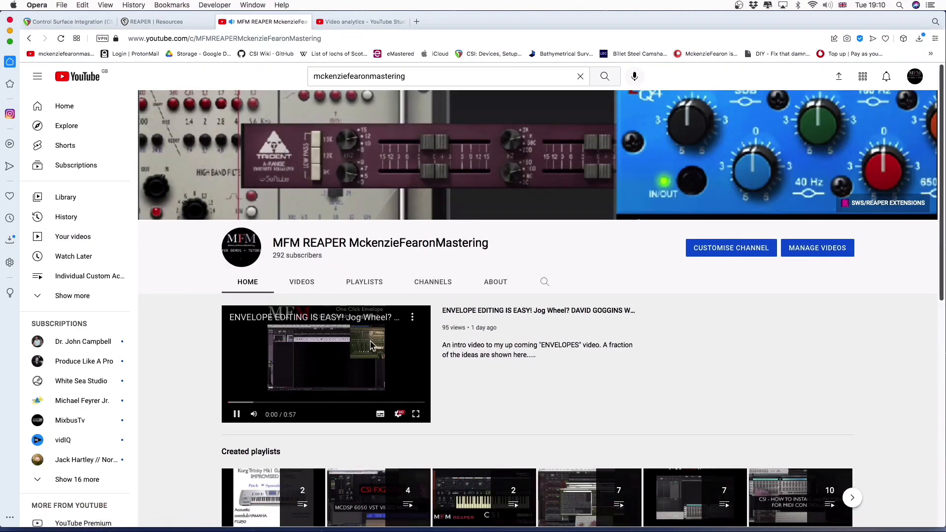
# - Pause the MFM REAPER channel video in Opera, view the channel's SWS/REAPER EXTENSIONS link, and close the UserPlugins window in Finder
pyautogui.click(372, 345)
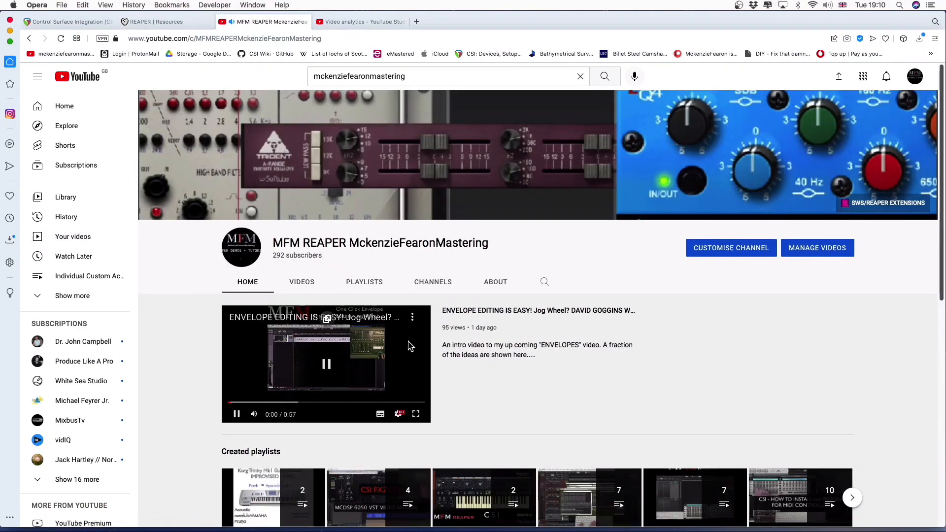
pyautogui.click(895, 208)
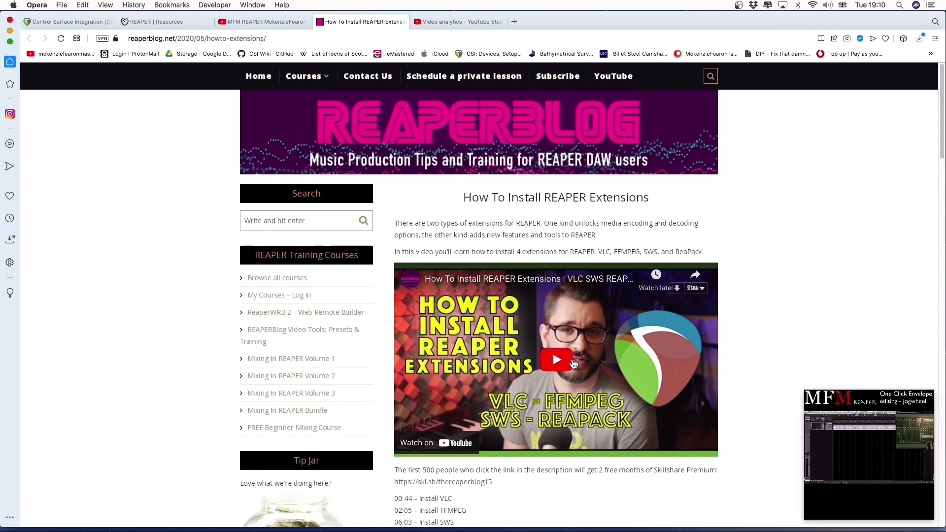
pyautogui.press('super+h')
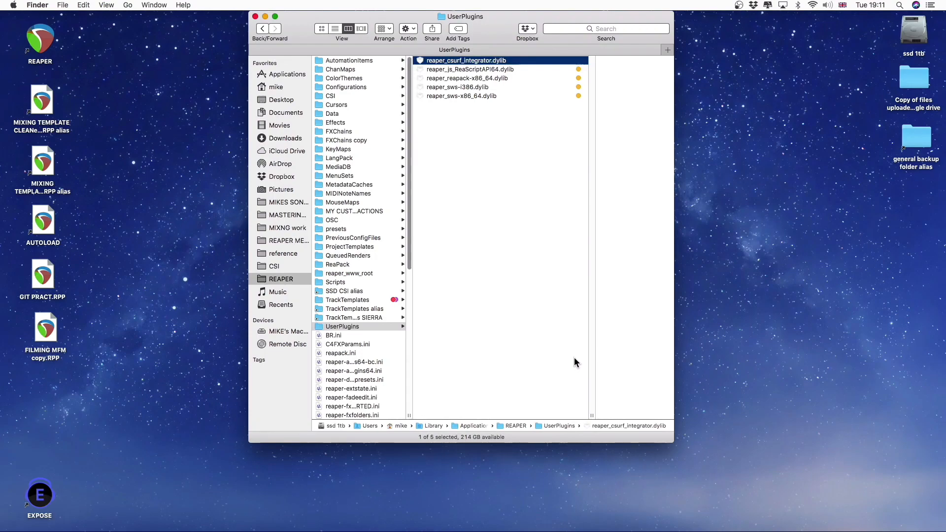
pyautogui.press('super+w')
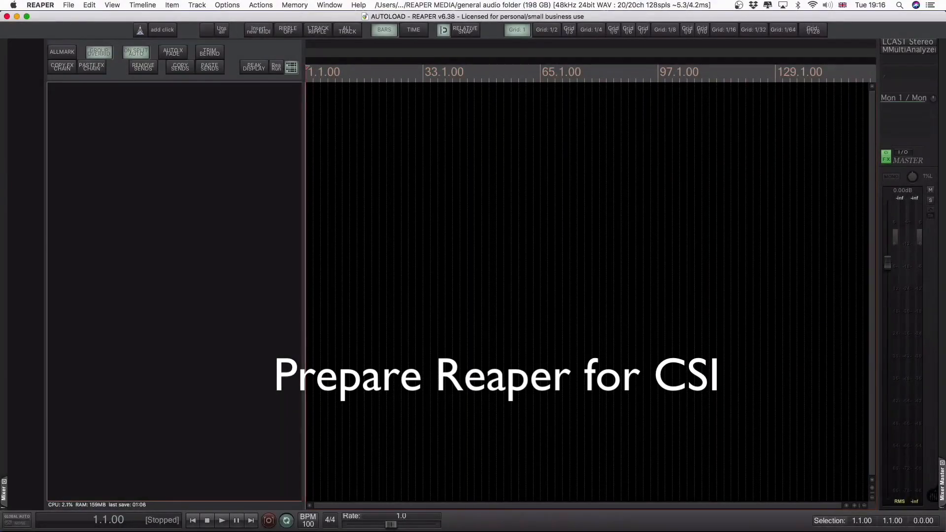
# - In REAPER's MIDI device preferences, review the input configuration and control message options of Focusrite A.E. - Pro40 - MIDI
pyautogui.press('super+comma')
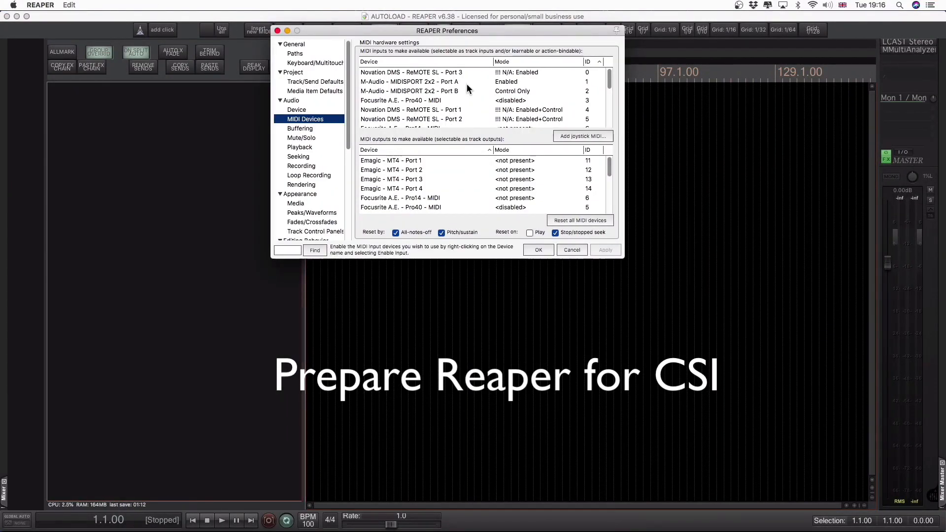
pyautogui.click(457, 101)
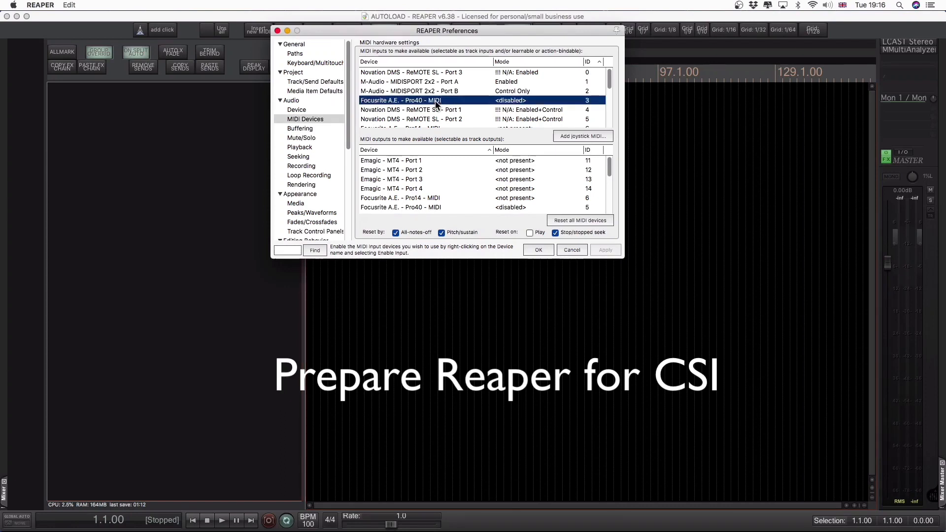
pyautogui.rightClick(524, 103)
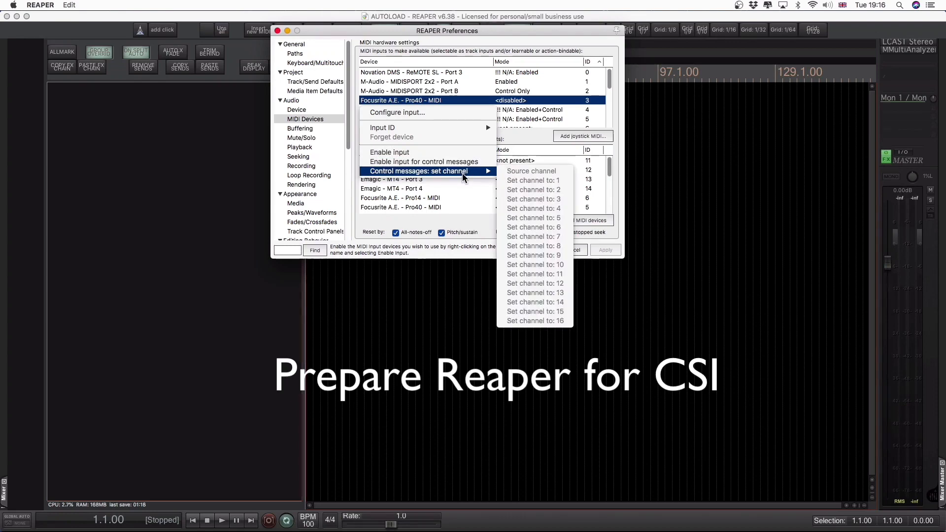
pyautogui.click(449, 113)
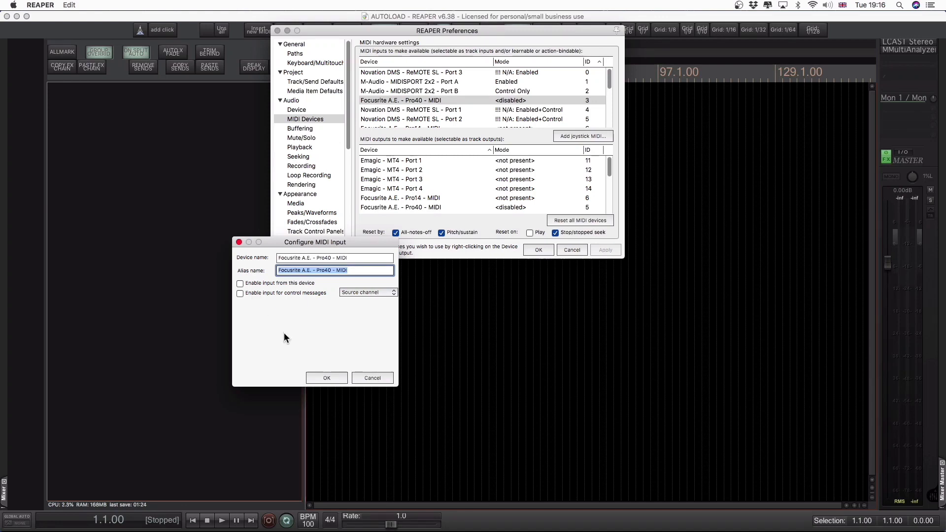
pyautogui.click(323, 378)
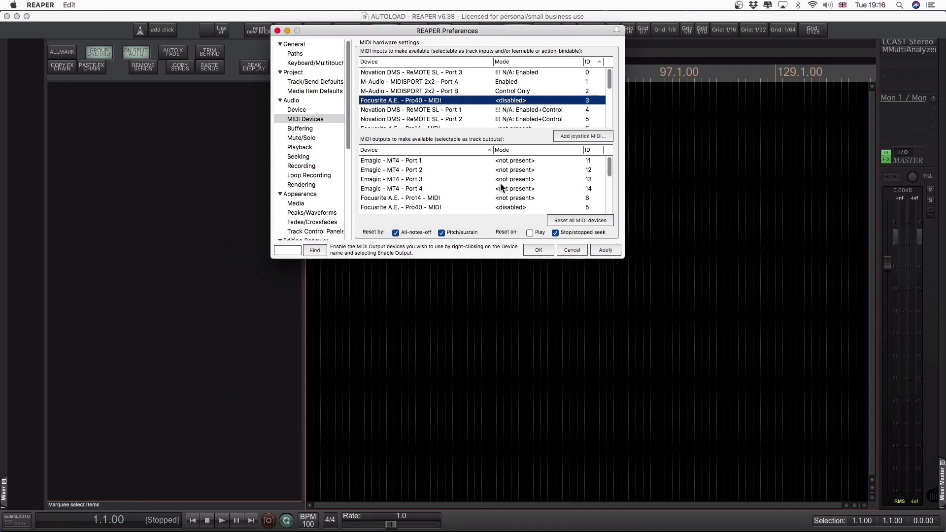
# - Review the output options of Focusrite A.E. - Pro40 - MIDI, including Enable output, and apply and close the preferences
pyautogui.scroll(-1, 508, 167)
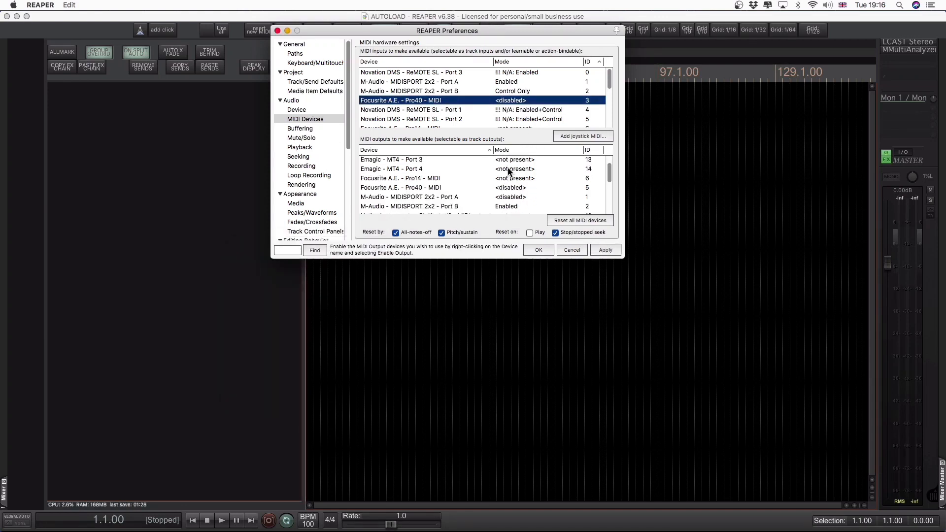
pyautogui.click(516, 188)
pyautogui.rightClick(516, 188)
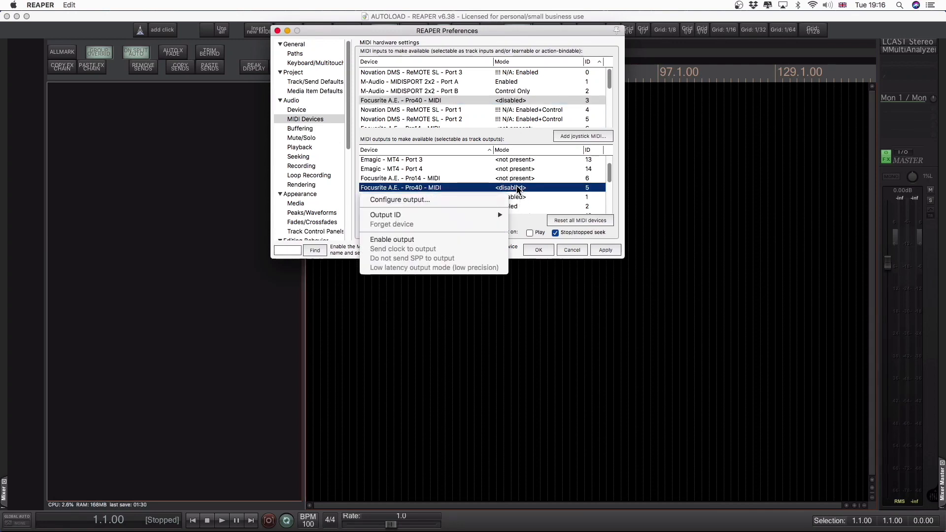
pyautogui.moveTo(480, 216)
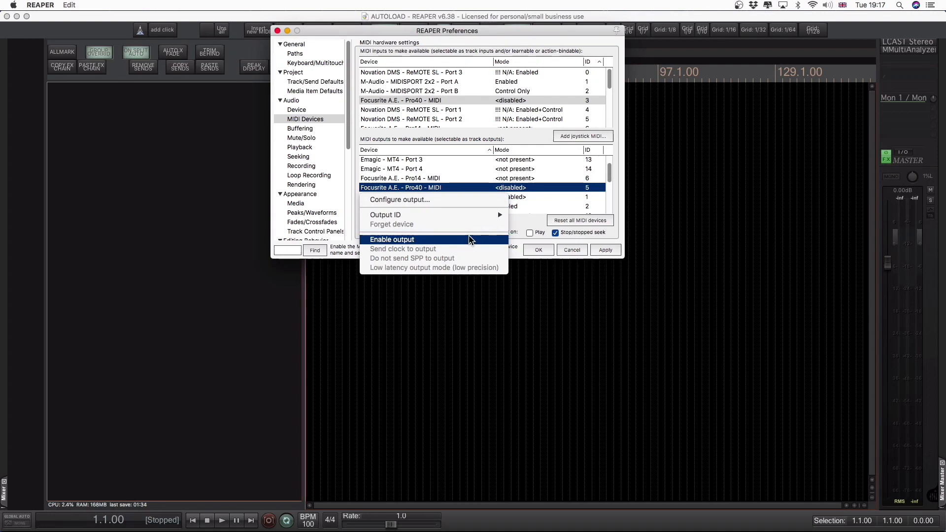
pyautogui.click(542, 187)
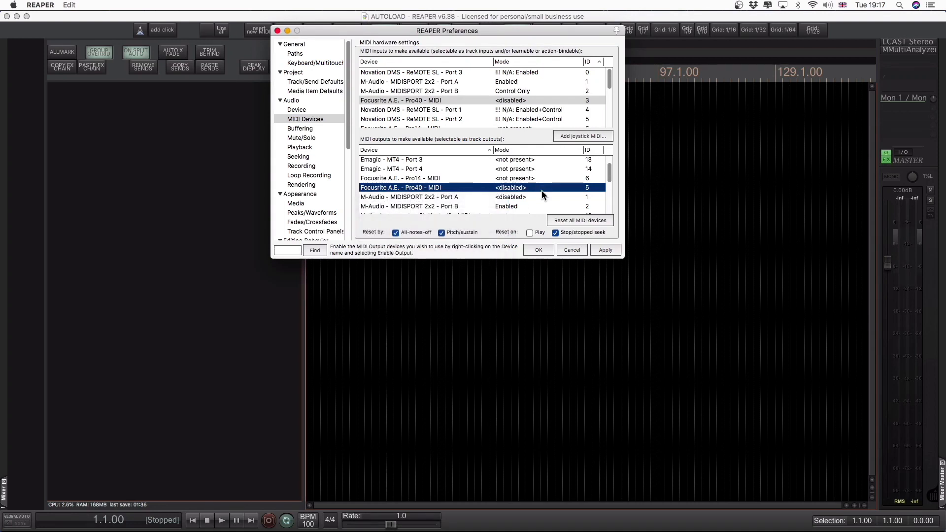
pyautogui.click(597, 247)
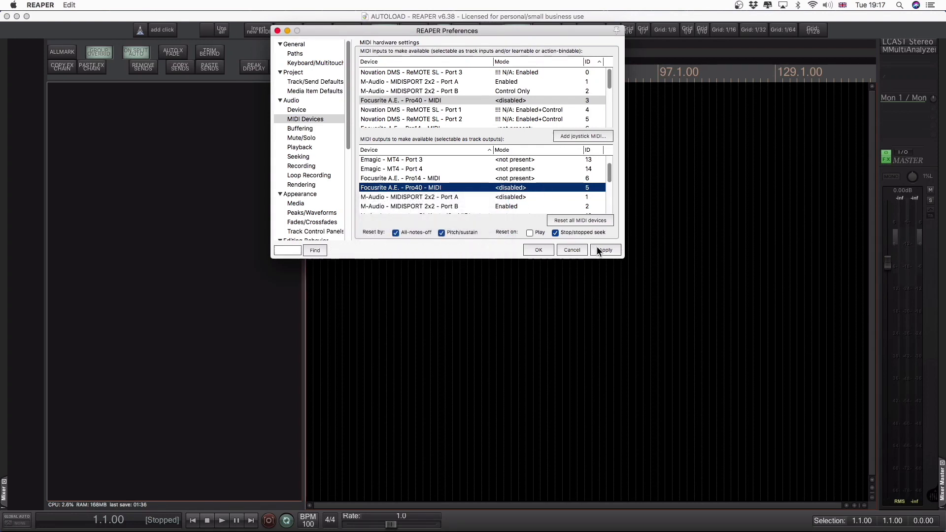
pyautogui.click(529, 251)
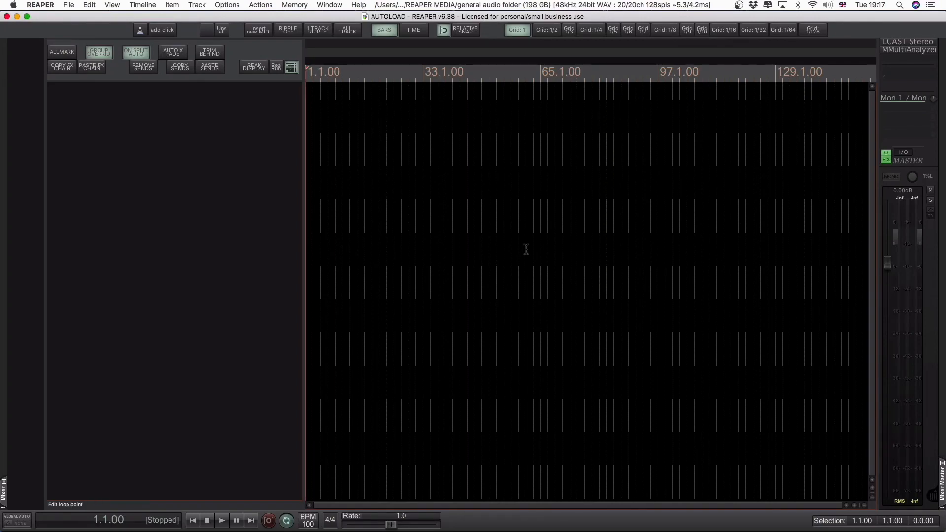
# - Add a control surface in the Control/OSC/web preferences and set its mode to Control Surface Integrator
pyautogui.press('super+comma')
pyautogui.scroll(-10, 322, 168)
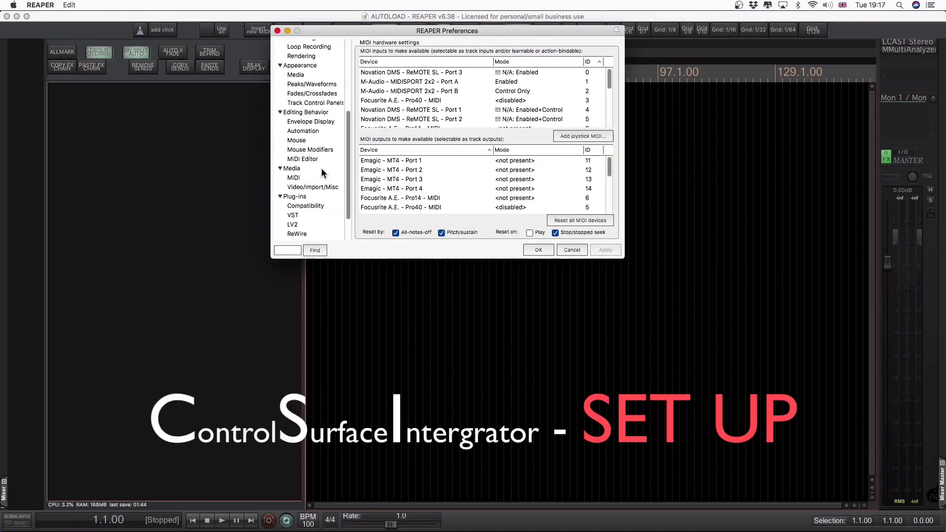
pyautogui.click(319, 226)
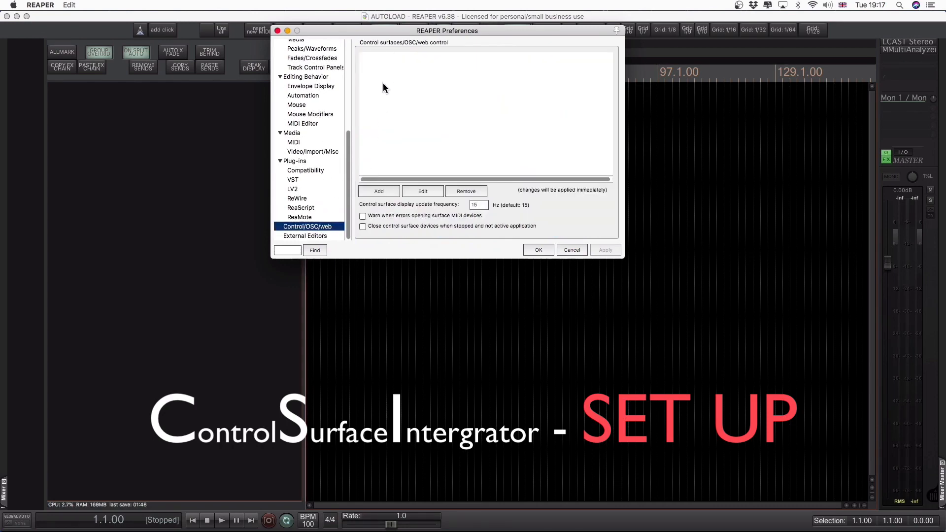
pyautogui.click(383, 192)
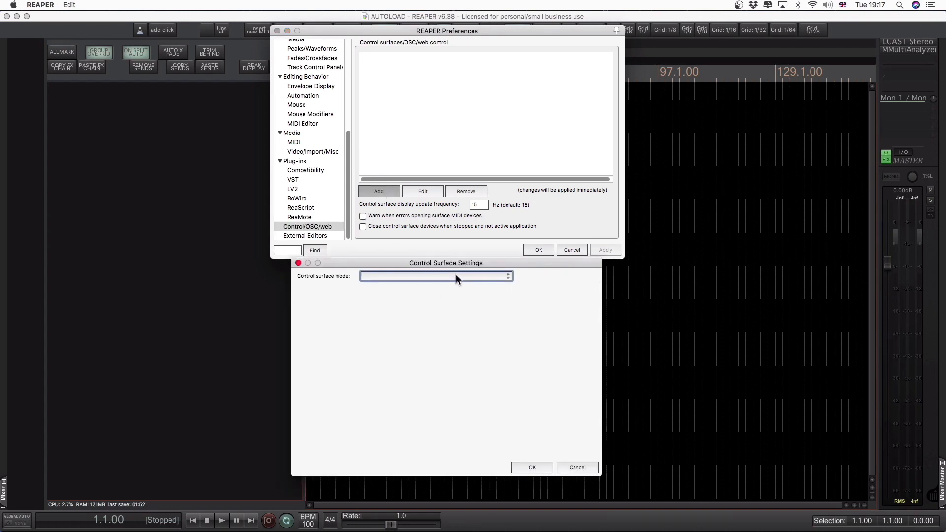
pyautogui.click(456, 275)
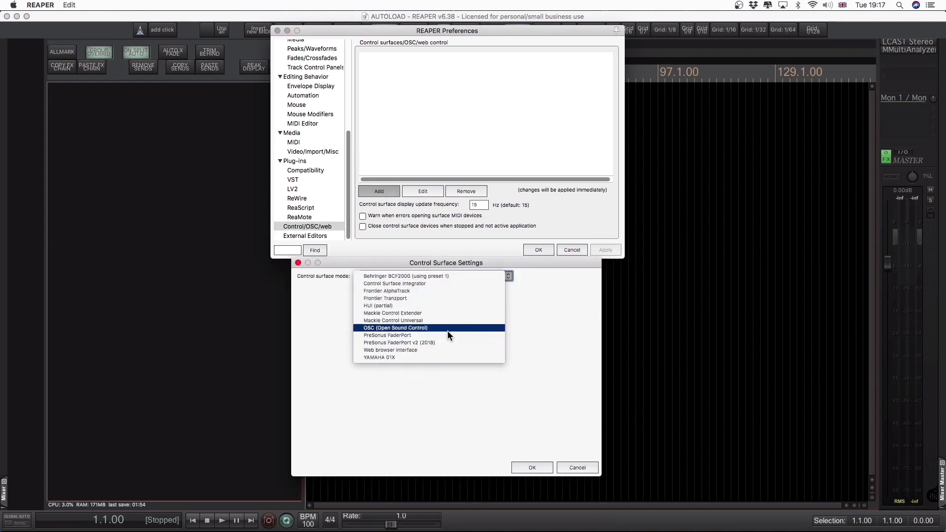
pyautogui.click(493, 285)
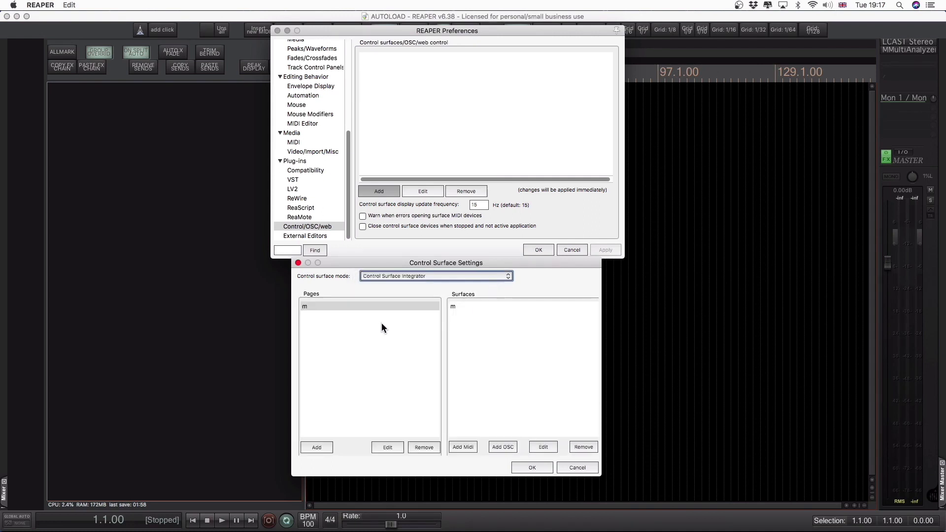
# - Check the settings of the existing page "m" and remove that page
pyautogui.click(370, 306)
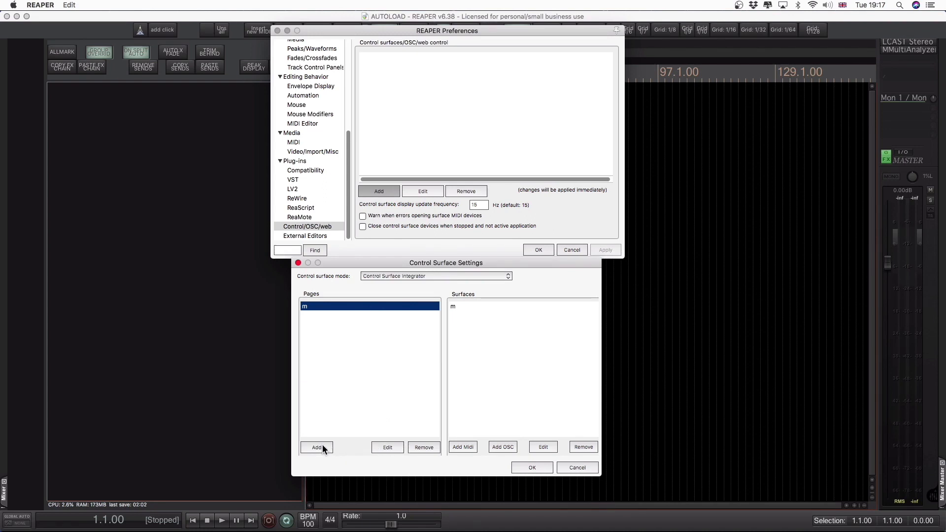
pyautogui.click(391, 447)
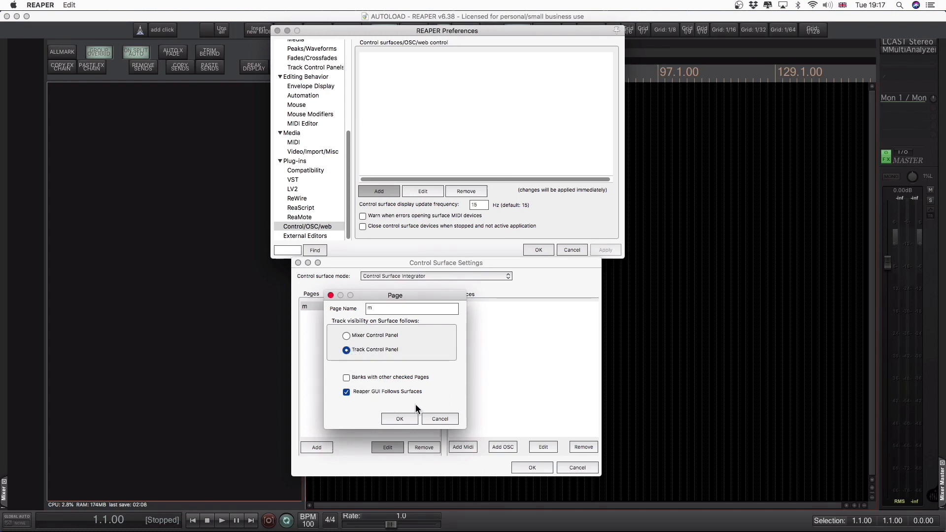
pyautogui.click(433, 414)
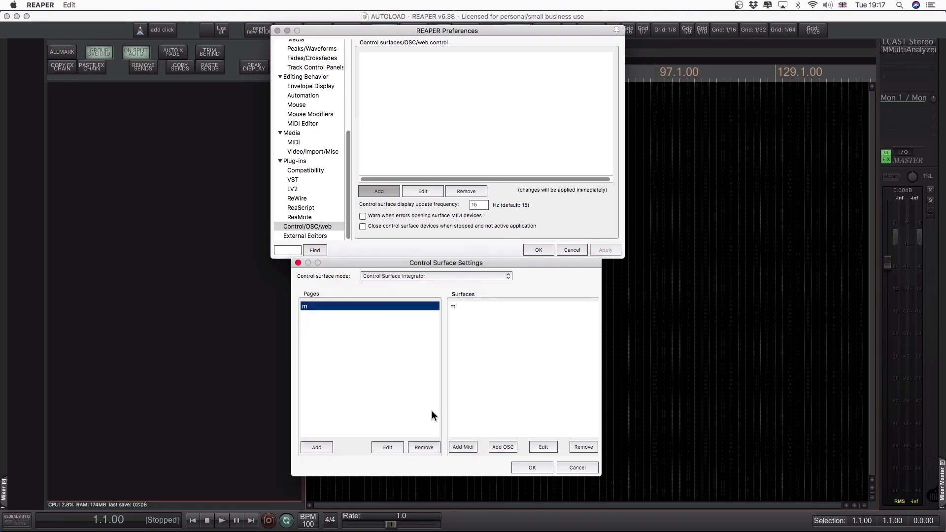
pyautogui.click(422, 447)
# - Add a page named M with Reaper GUI Follows Surfaces enabled
pyautogui.click(318, 448)
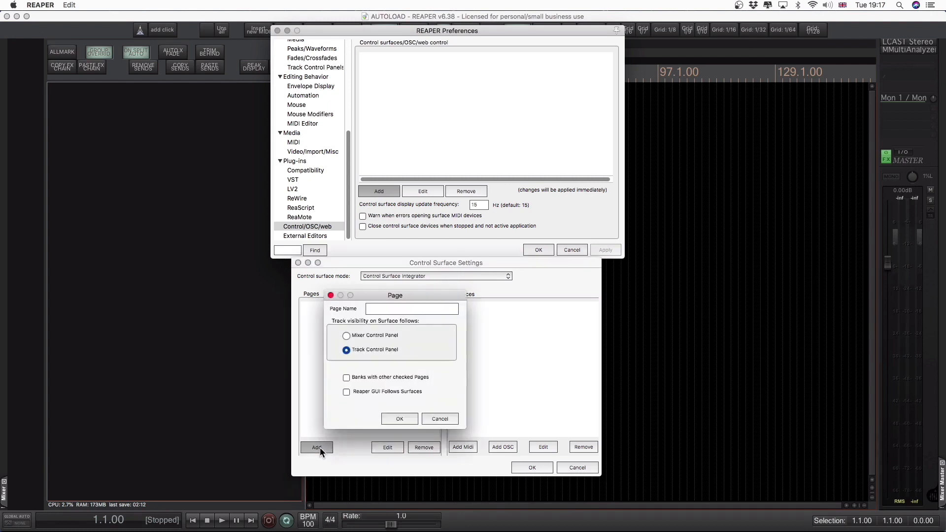
pyautogui.click(346, 392)
pyautogui.click(380, 309)
pyautogui.click(400, 419)
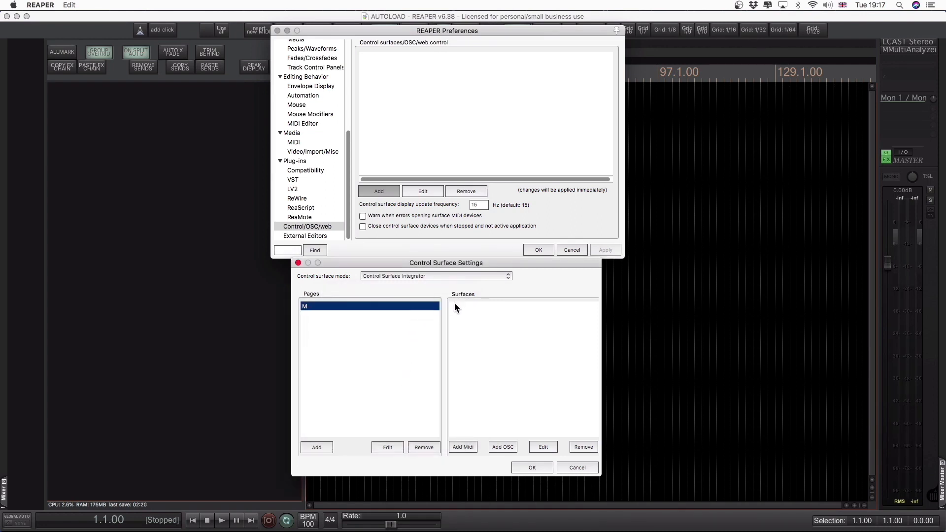
# - Add a MIDI surface named M with 8 channels, 8 sends and 8 FX menu items
pyautogui.click(462, 447)
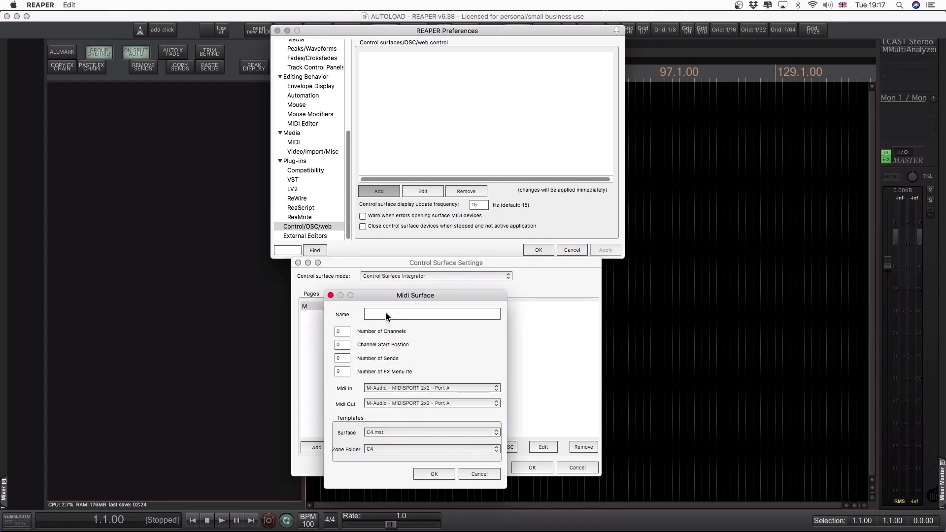
pyautogui.click(385, 315)
pyautogui.write('M')
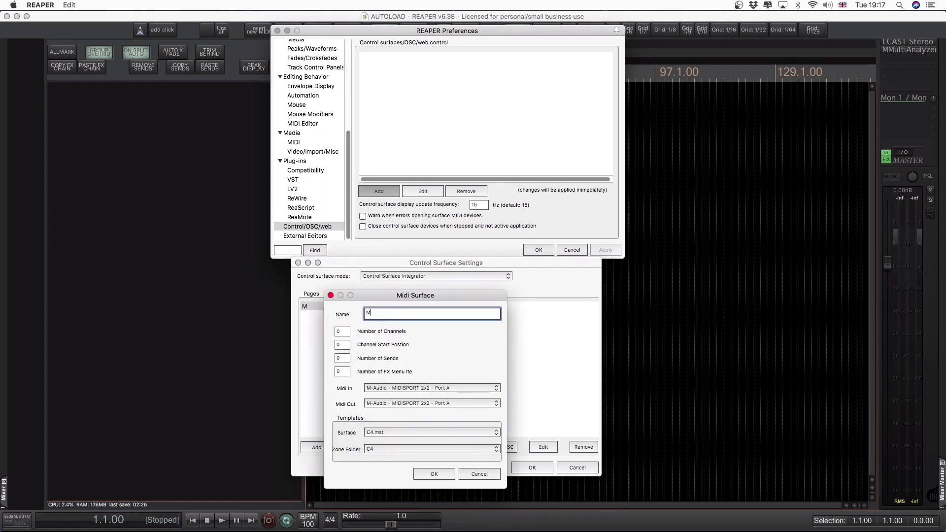
pyautogui.click(342, 332)
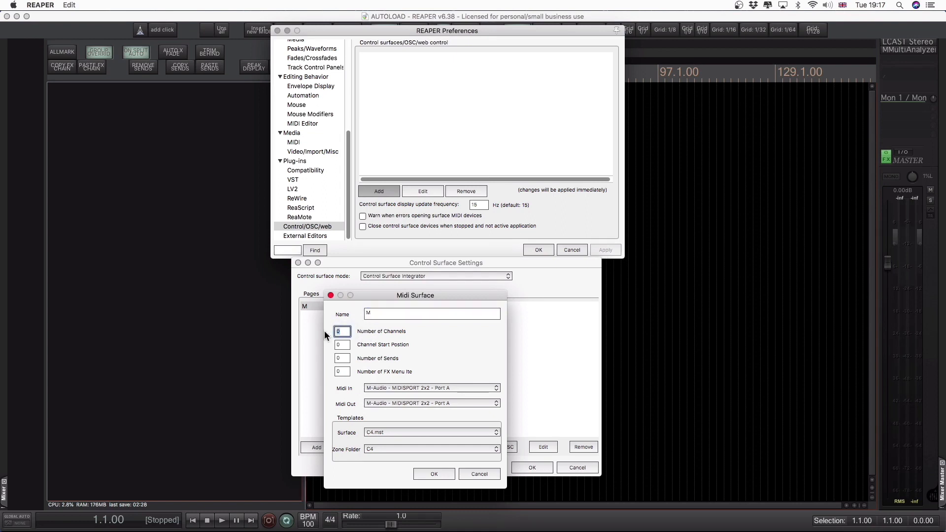
pyautogui.write('8')
pyautogui.click(342, 359)
pyautogui.write('8')
# - Set both the MIDI input and MIDI output of the surface to Focusrite A.E. - Pro40 - MIDI
pyautogui.click(390, 387)
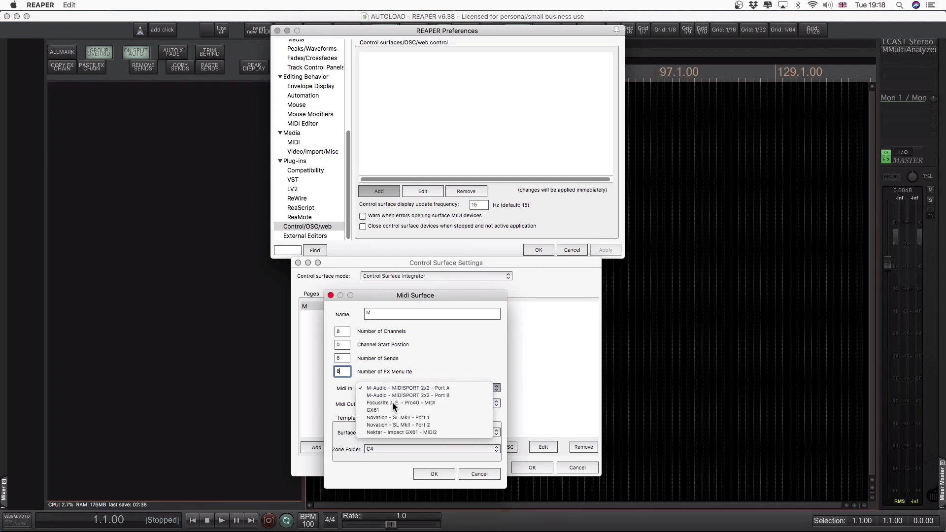
pyautogui.click(392, 402)
pyautogui.click(392, 403)
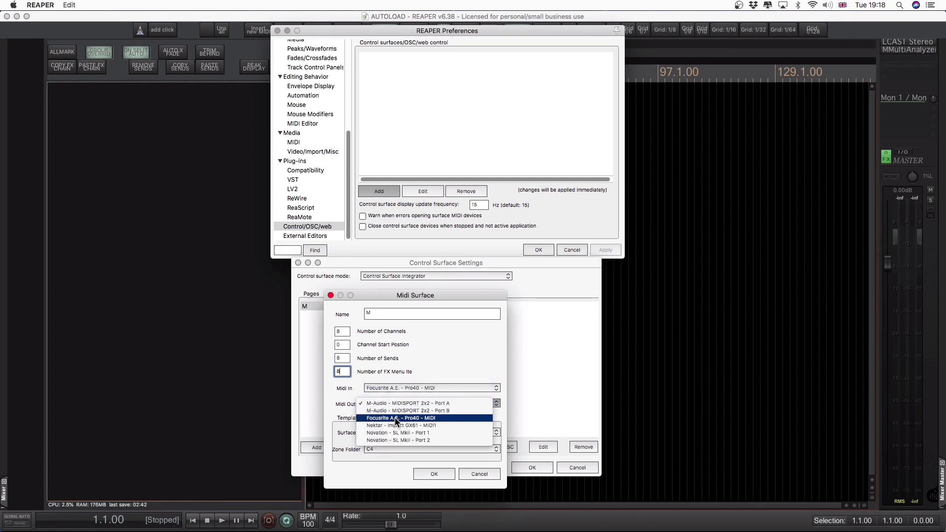
pyautogui.click(396, 419)
# - Assign the MCU.mst surface template and MCU zone folder, and confirm the surface and the control surface settings
pyautogui.click(407, 432)
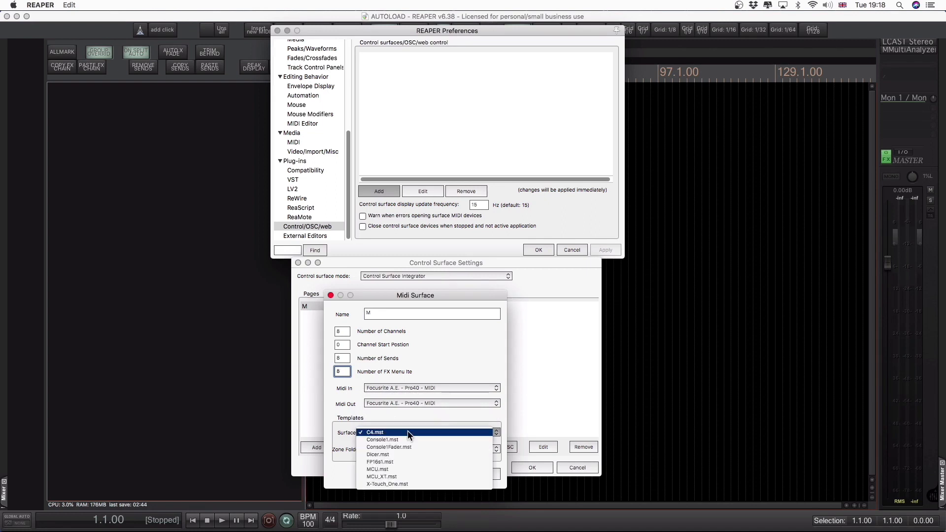
pyautogui.click(417, 468)
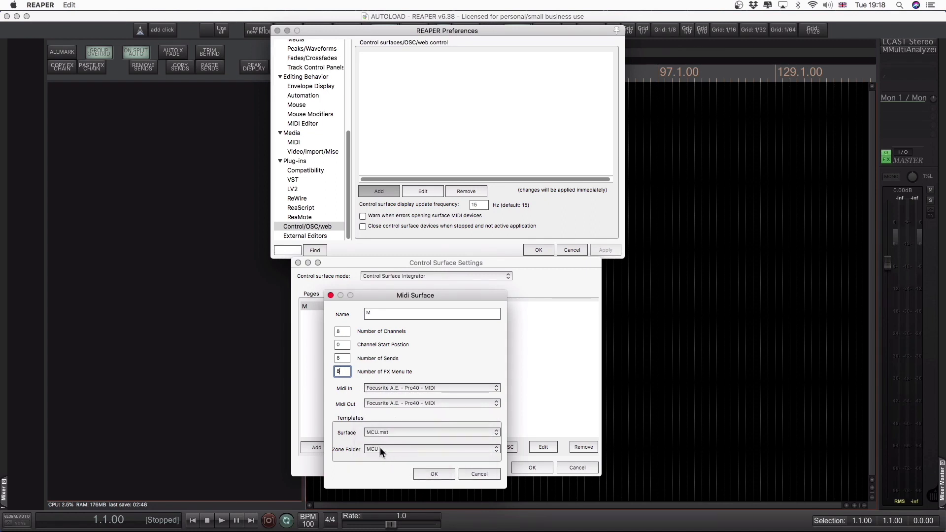
pyautogui.click(380, 447)
pyautogui.click(380, 447)
pyautogui.click(428, 474)
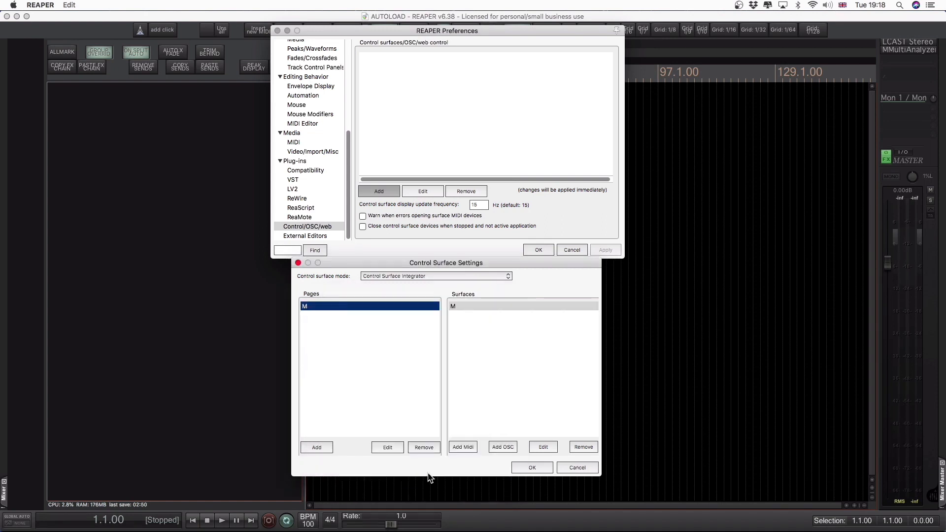
pyautogui.click(526, 468)
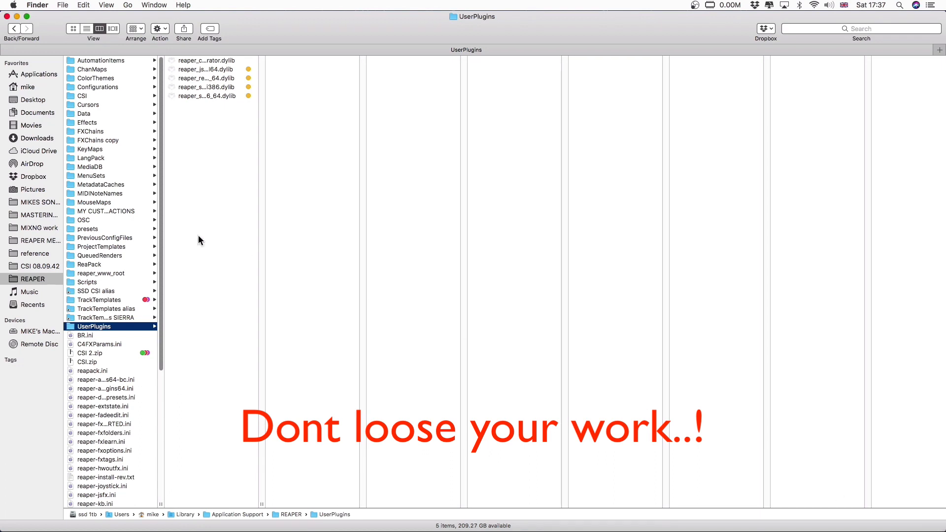
# - In Finder, rename the CSI folder inside the REAPER folder as CSI 26/2/2022
pyautogui.click(93, 98)
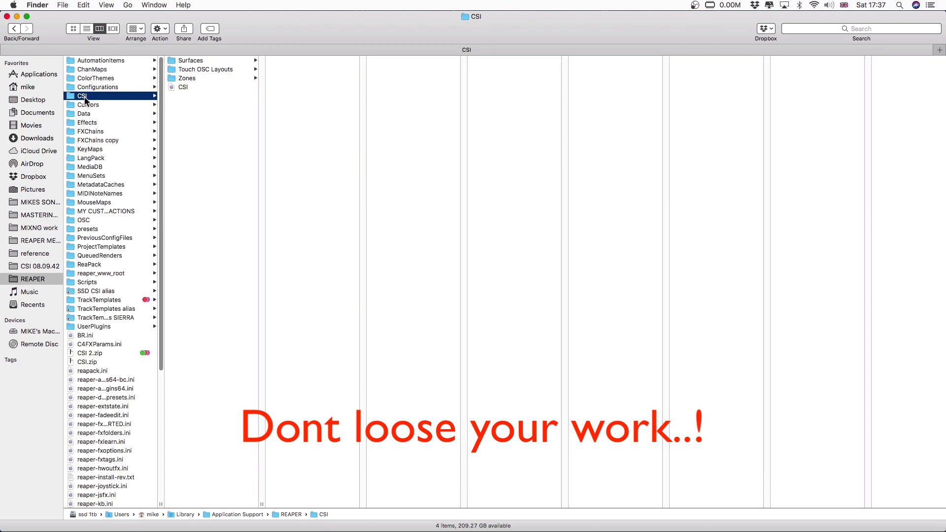
pyautogui.rightClick(85, 98)
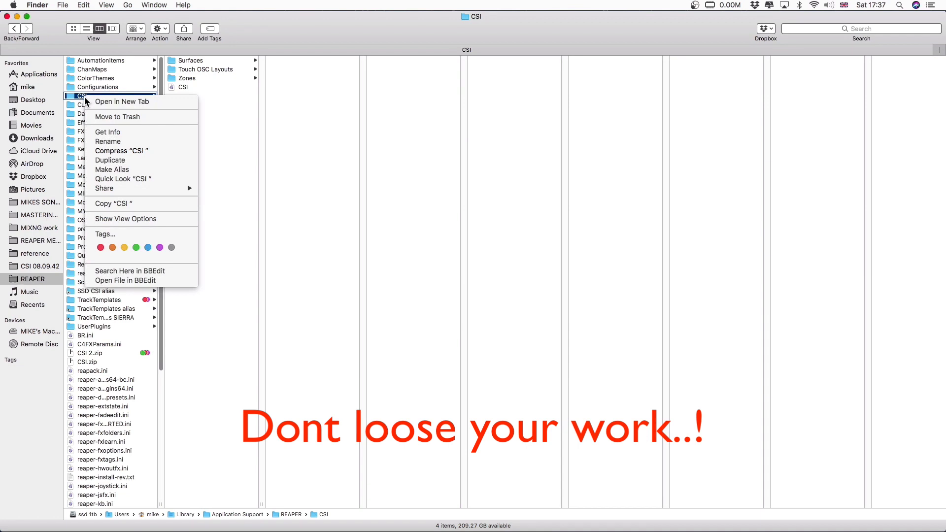
pyautogui.click(107, 142)
pyautogui.press('Right')
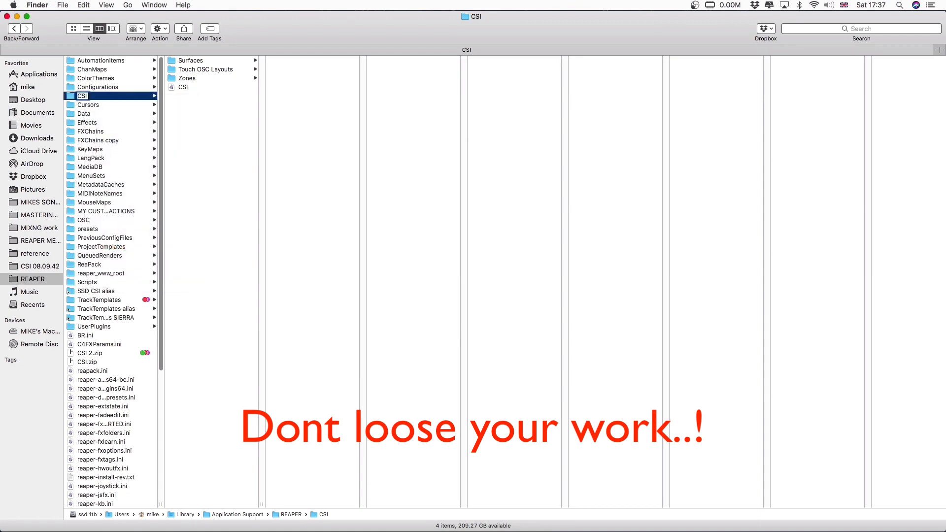
pyautogui.write('26/2/2022')
pyautogui.press('Return')
# - Compress the CSI 26/2/2022 folder into a zip backup and select the archive in the REAPER folder
pyautogui.rightClick(96, 96)
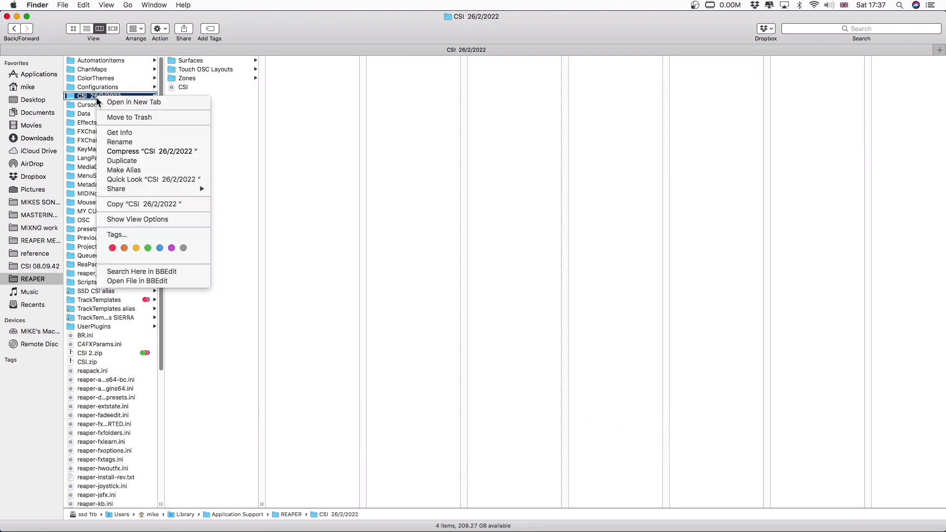
pyautogui.click(137, 153)
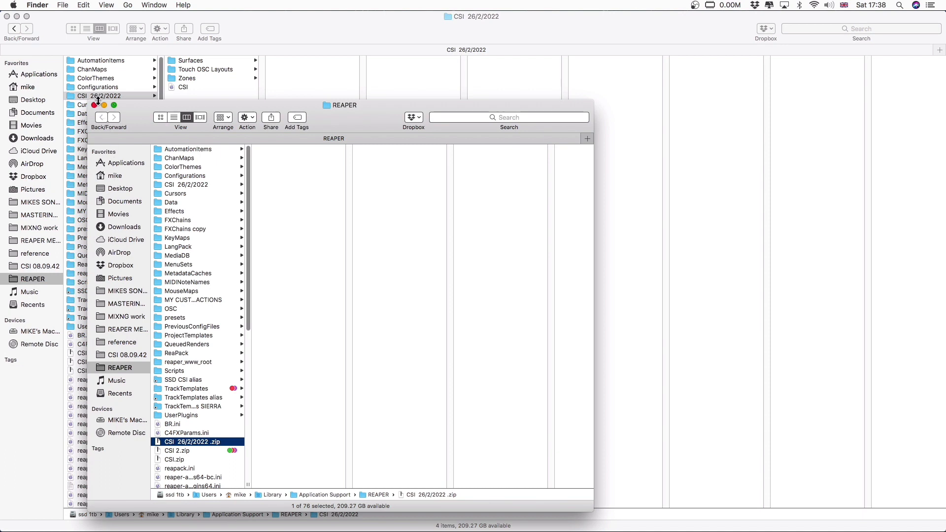
pyautogui.click(95, 105)
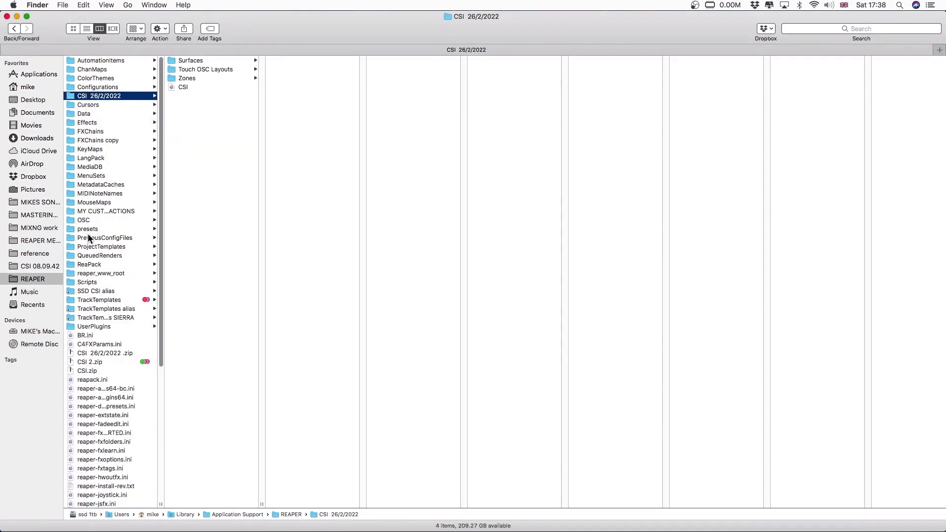
pyautogui.click(97, 354)
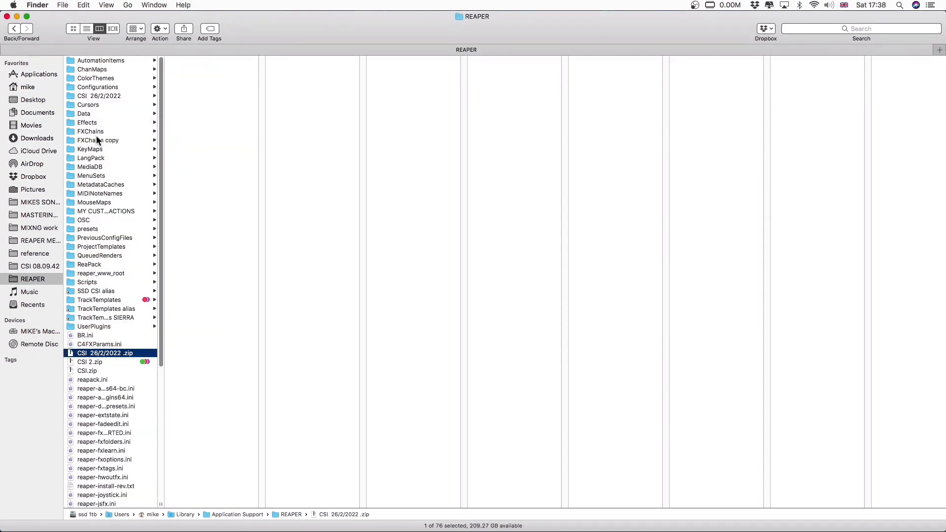
# - Move the CSI 26/2/2022 folder to the trash and put the new CSI folder into the REAPER folder
pyautogui.click(99, 97)
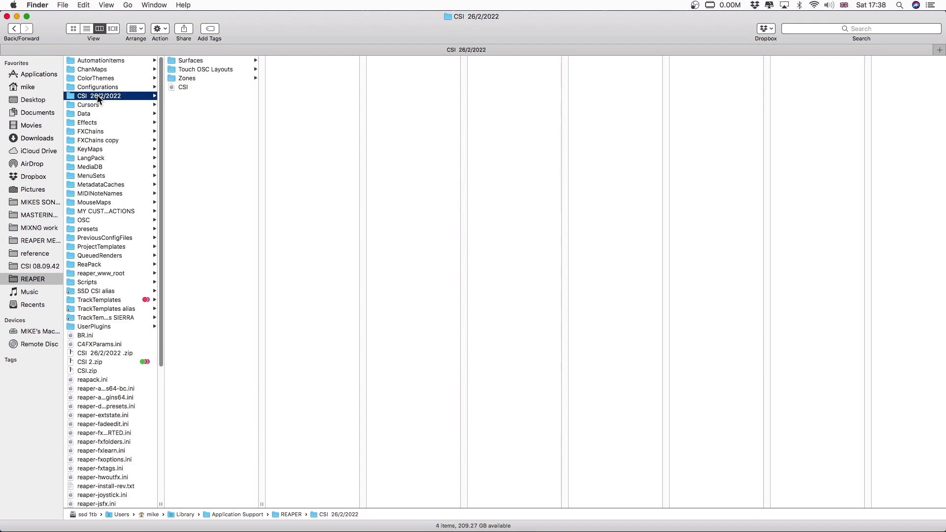
pyautogui.press('super+BackSpace')
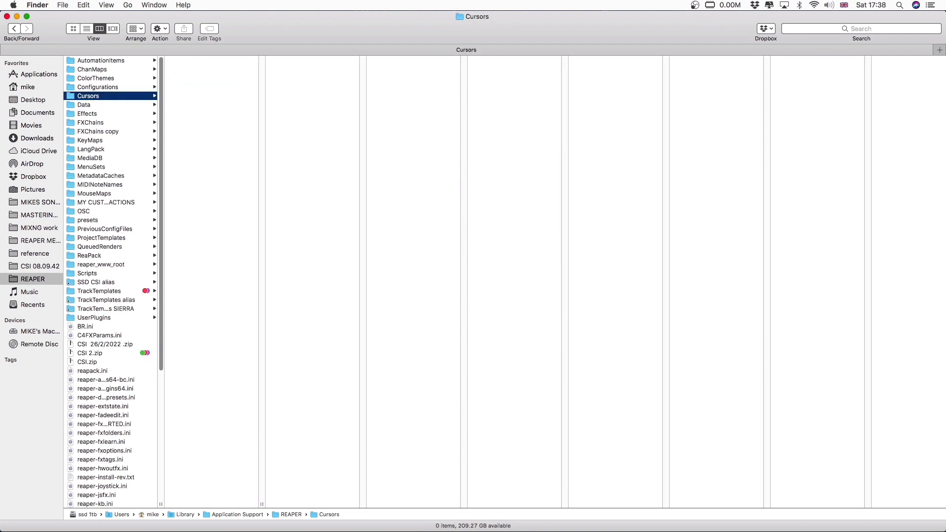
pyautogui.moveTo(470, 295); pyautogui.dragTo(108, 430)
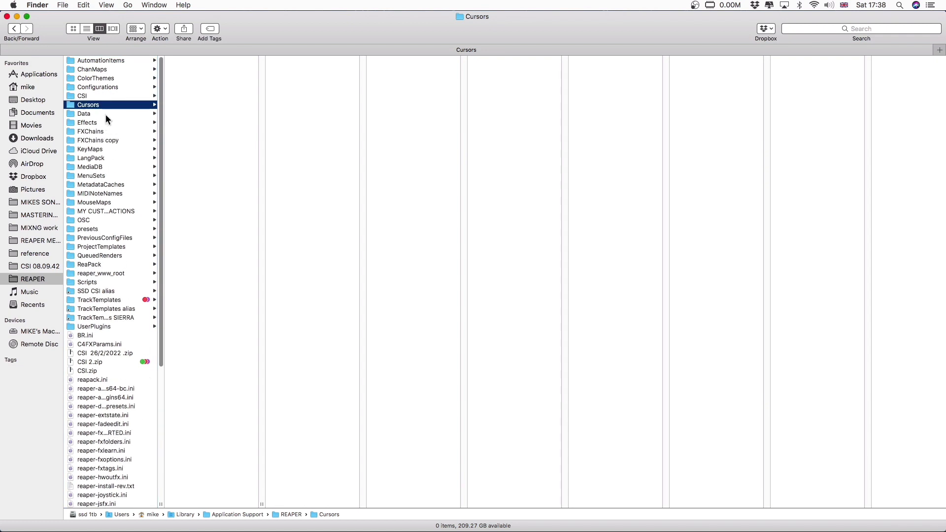
# - Move the new CSI folder to the trash and extract the CSI 26/2/2022 zip backup
pyautogui.click(94, 98)
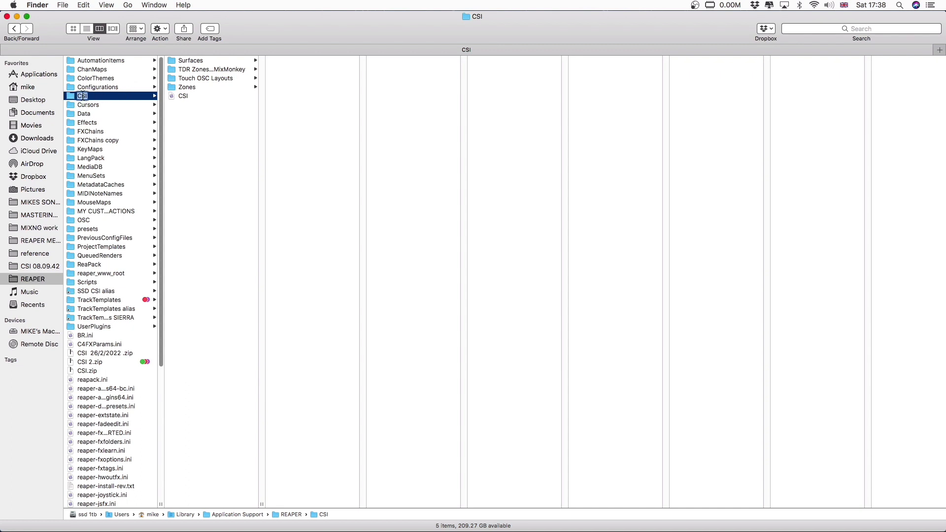
pyautogui.press('super+BackSpace')
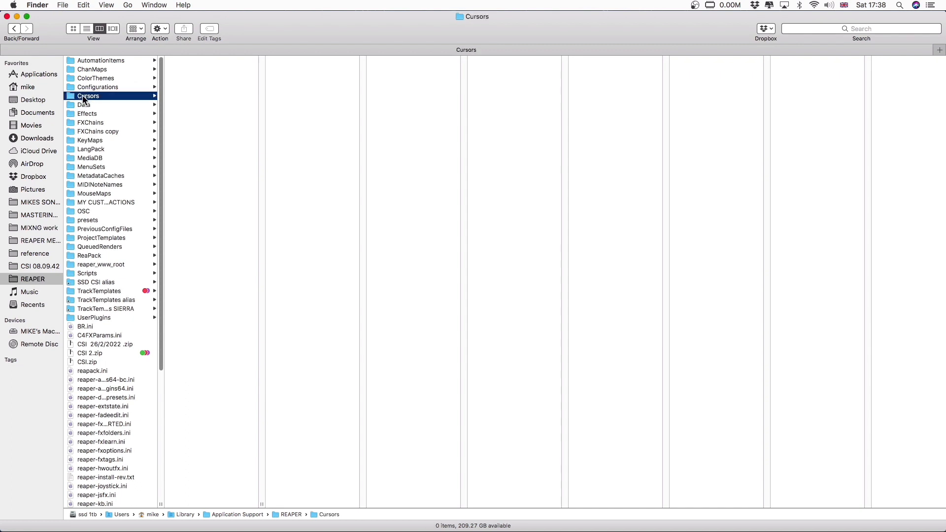
pyautogui.doubleClick(104, 344)
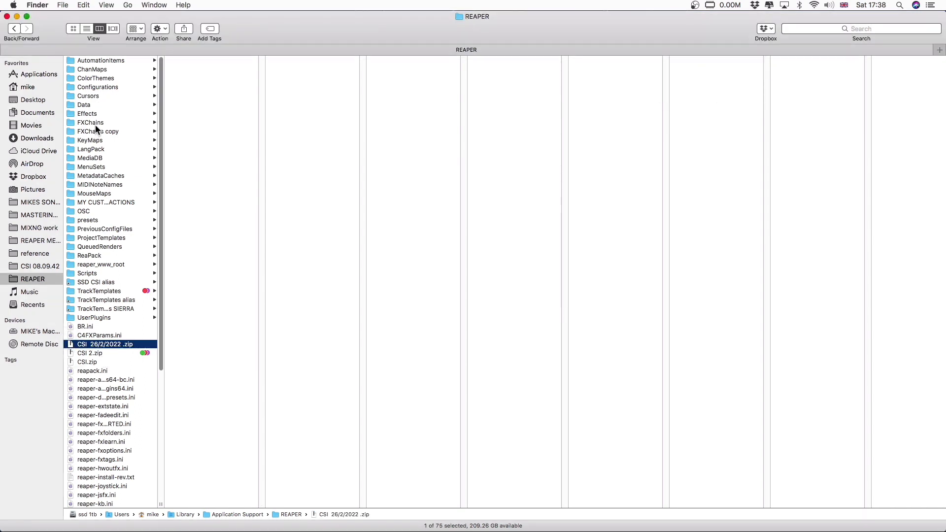
# - Remove the date from the restored folder's name so that it is called CSI
pyautogui.click(88, 95)
pyautogui.click(91, 96)
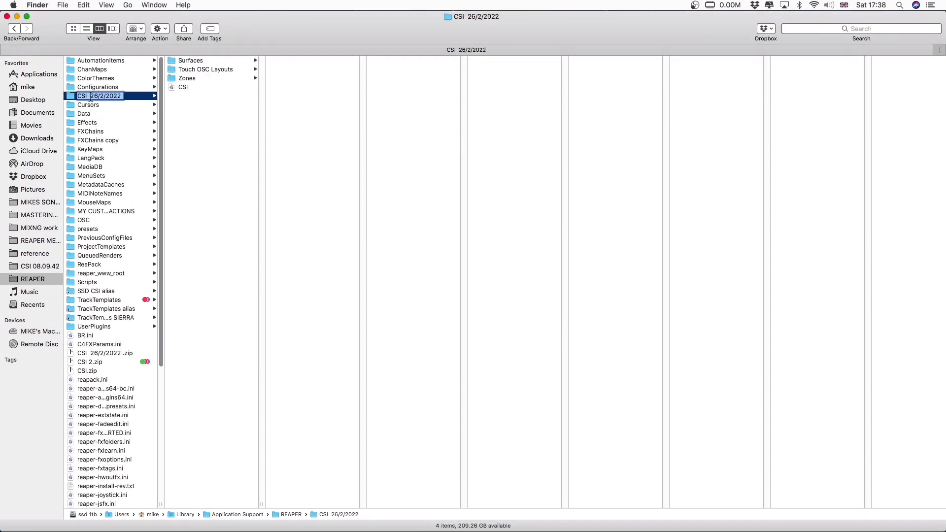
pyautogui.click(88, 95)
pyautogui.moveTo(89, 96); pyautogui.dragTo(137, 94)
pyautogui.press('BackSpace')
pyautogui.press('Return')
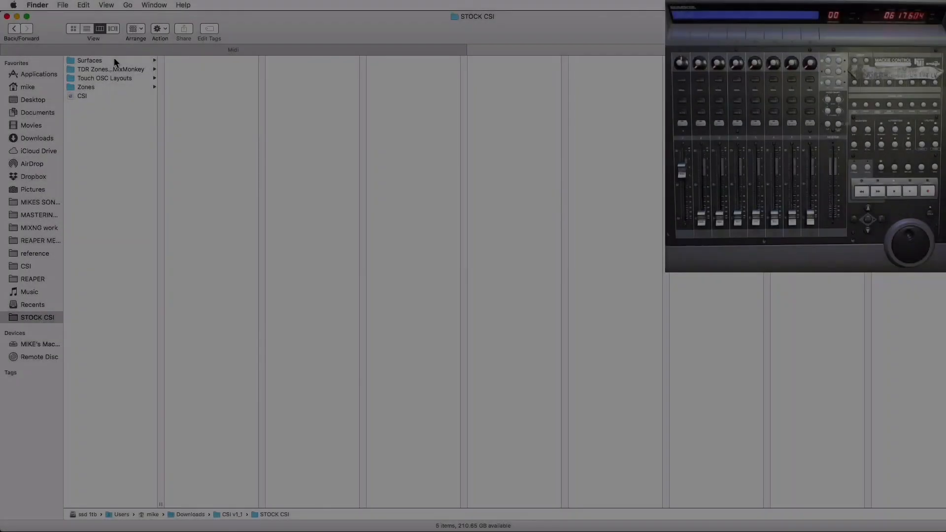
# - Open MCU.mst from the Surfaces/Midi folder of STOCK CSI in BBEdit
pyautogui.click(115, 59)
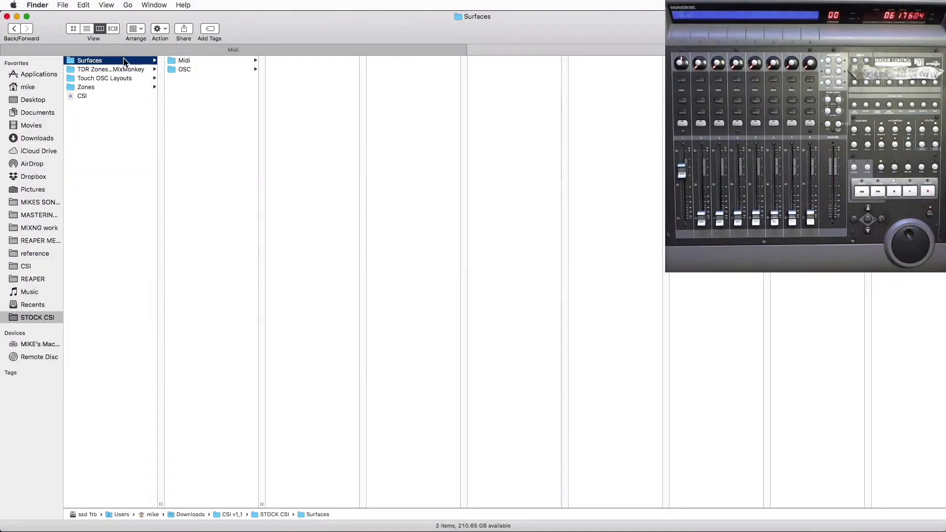
pyautogui.click(200, 59)
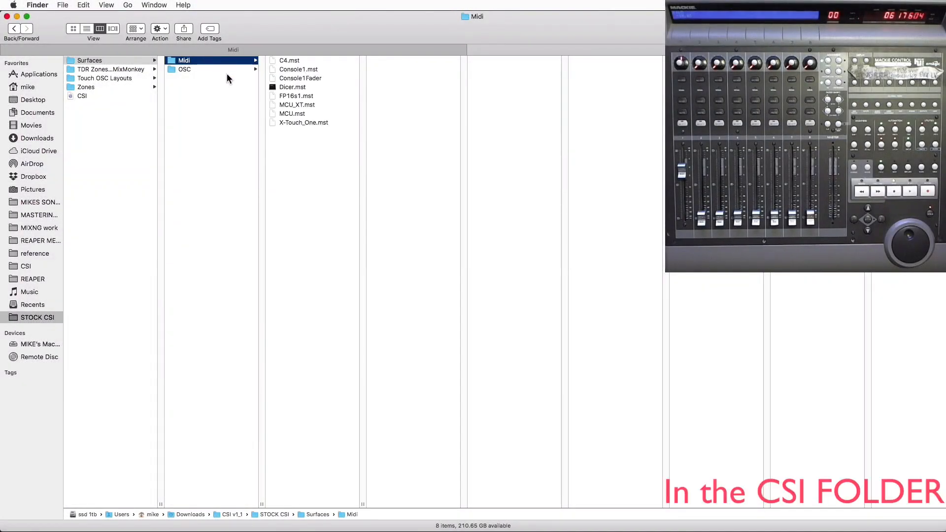
pyautogui.click(297, 110)
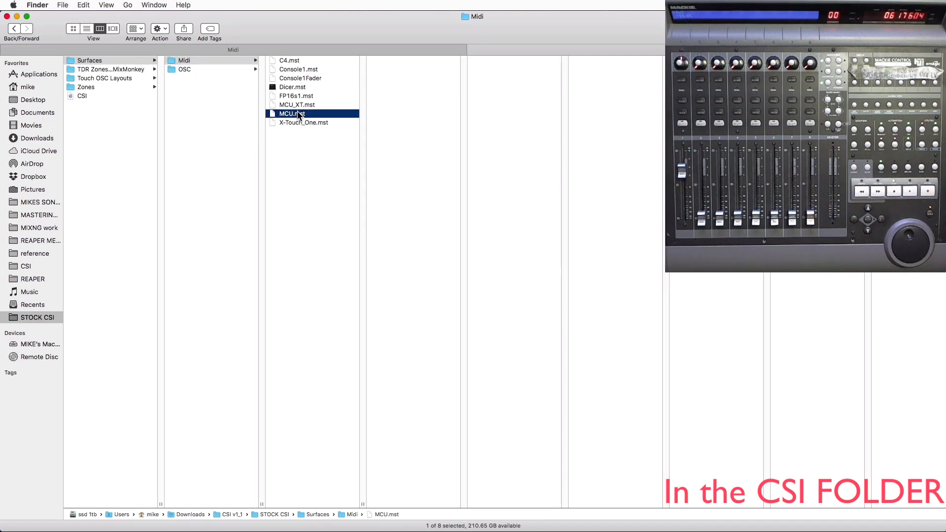
pyautogui.doubleClick(298, 115)
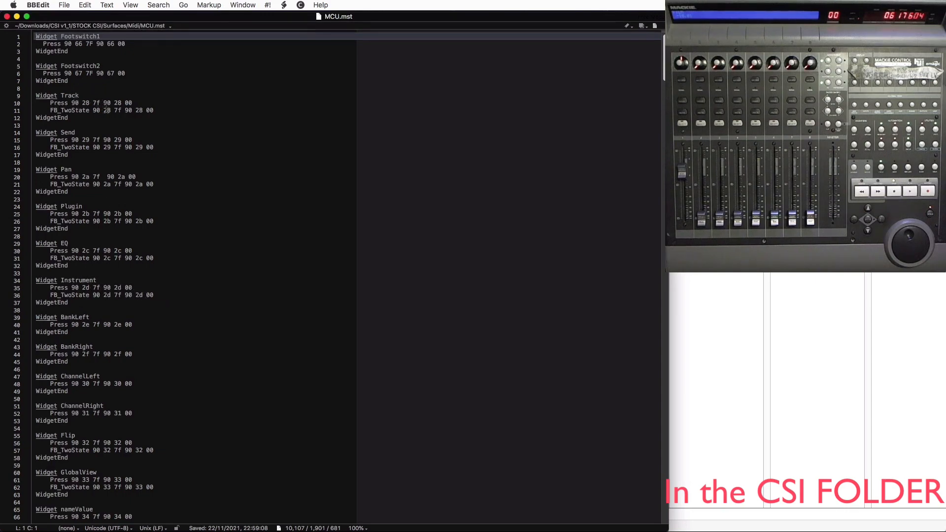
# - Highlight the Send widget's lines in MCU.mst, compare them with the events in MIDI Monitor, and dismiss the ReaScript error window
pyautogui.click(143, 146)
pyautogui.moveTo(144, 144); pyautogui.dragTo(22, 133)
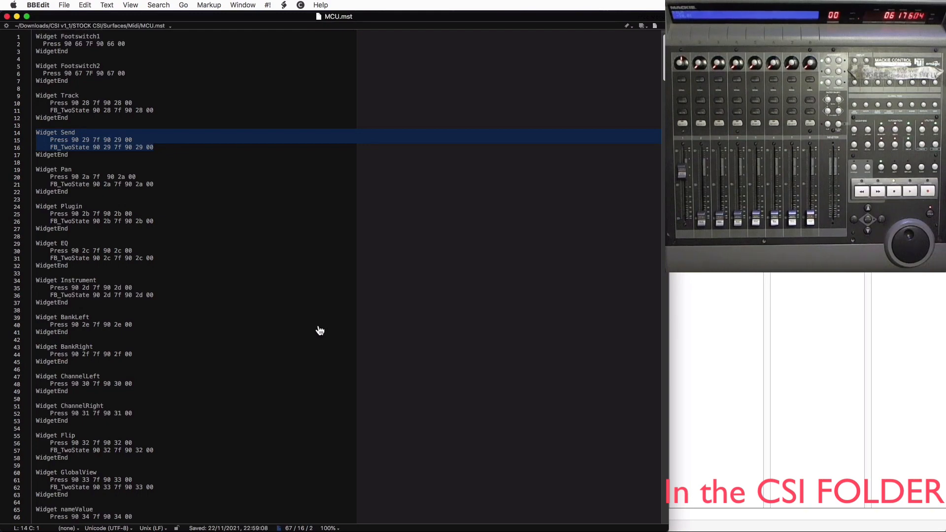
pyautogui.press('super+Tab')
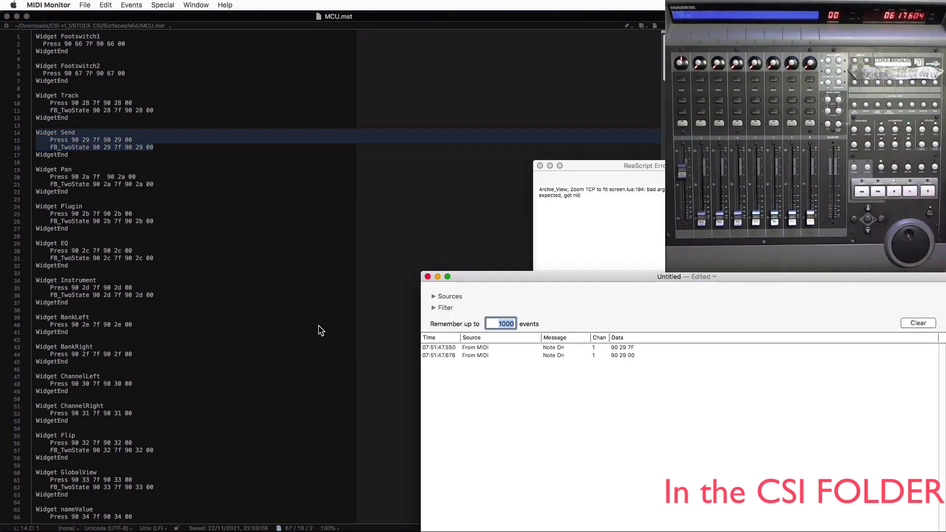
pyautogui.click(540, 166)
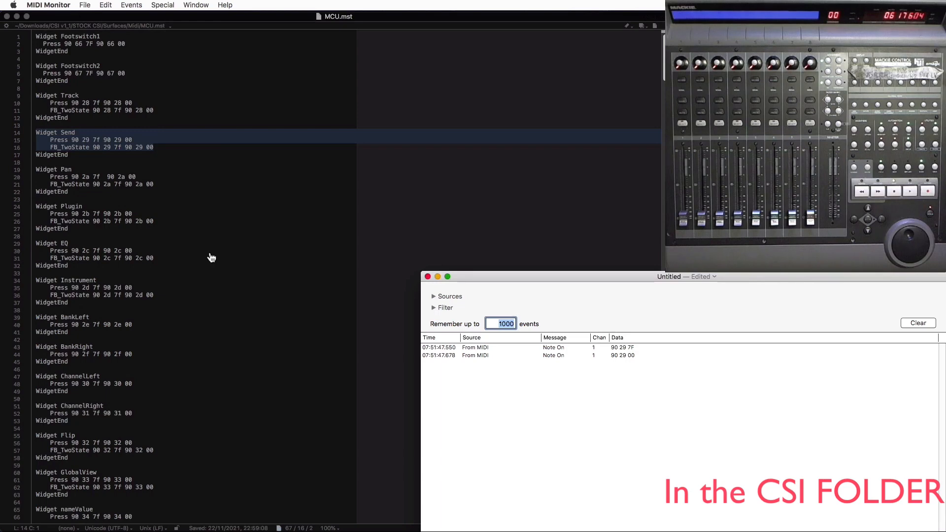
# - Return to Finder and examine the contents of the OSC surfaces, TDR Zones and Touch OSC Layouts folders
pyautogui.press('super+Tab')
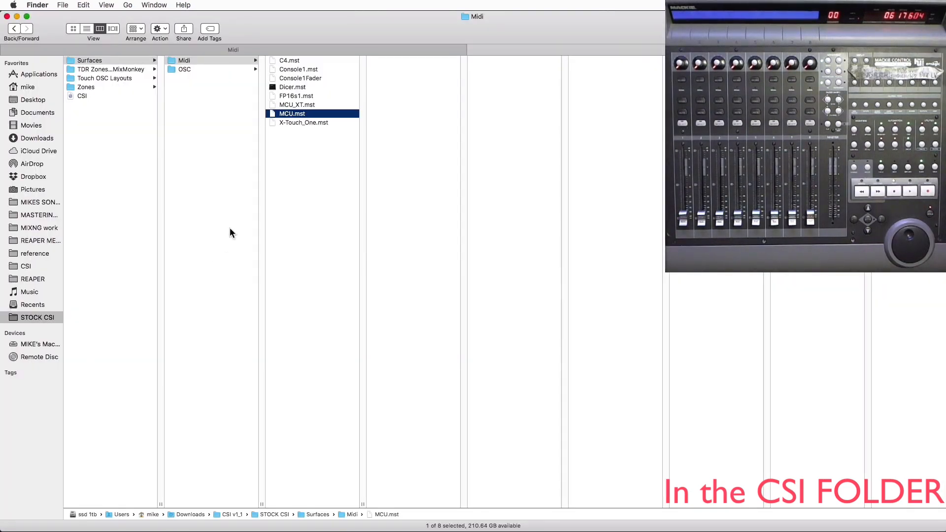
pyautogui.click(197, 68)
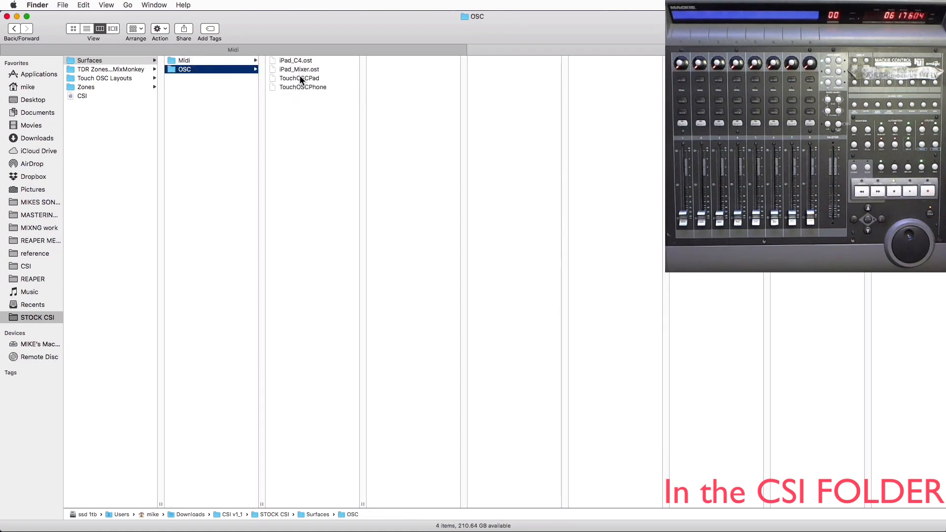
pyautogui.click(105, 69)
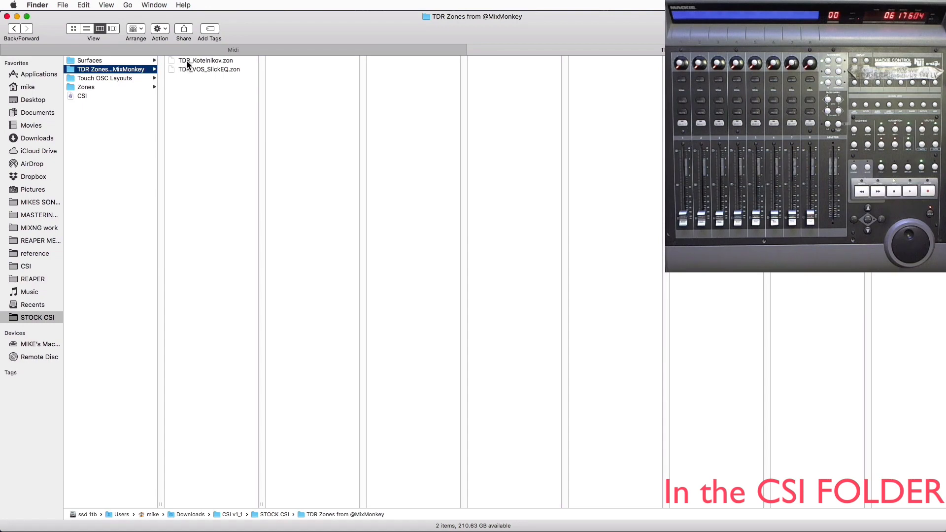
pyautogui.click(120, 78)
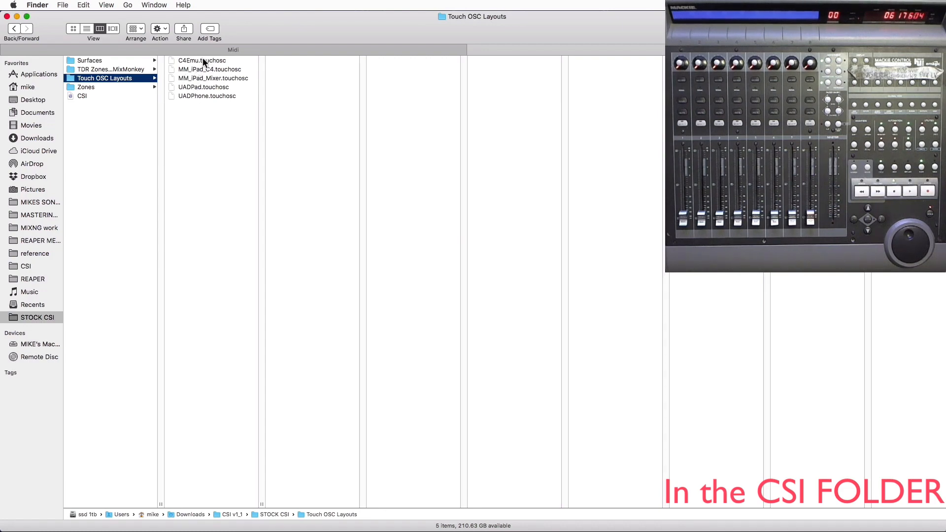
# - Open the CSI configuration file in the STOCK CSI folder, read its page line and close the file
pyautogui.click(108, 96)
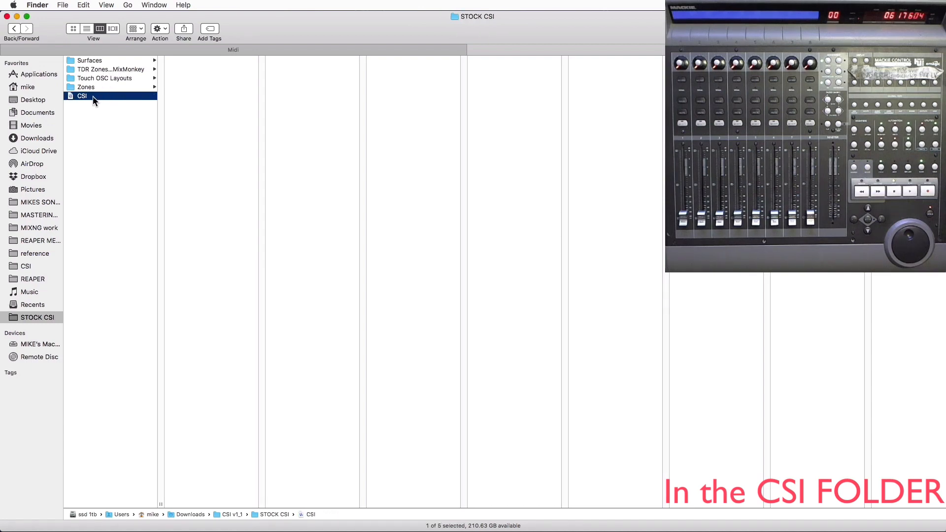
pyautogui.doubleClick(92, 96)
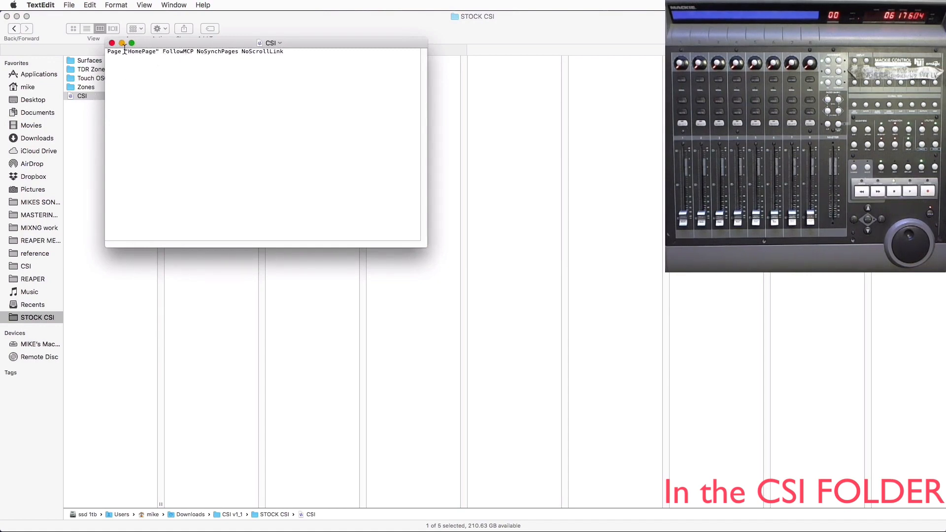
pyautogui.click(111, 43)
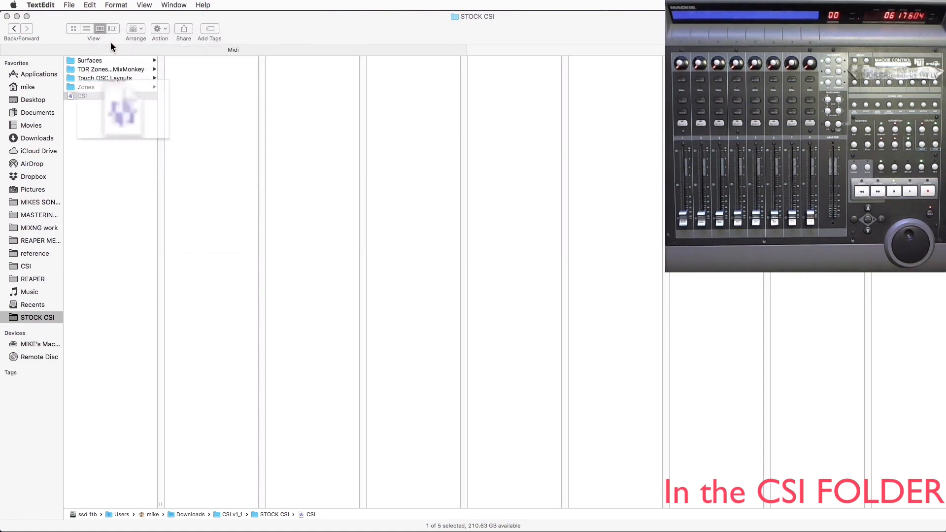
# - Show the contents of the Zones folder in STOCK CSI and the zone files in its MCU subfolder
pyautogui.click(100, 87)
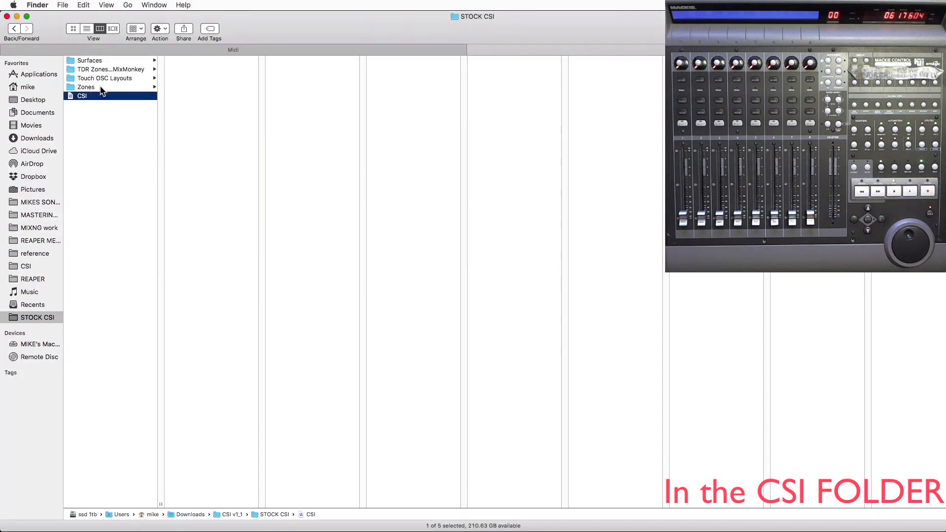
pyautogui.click(101, 88)
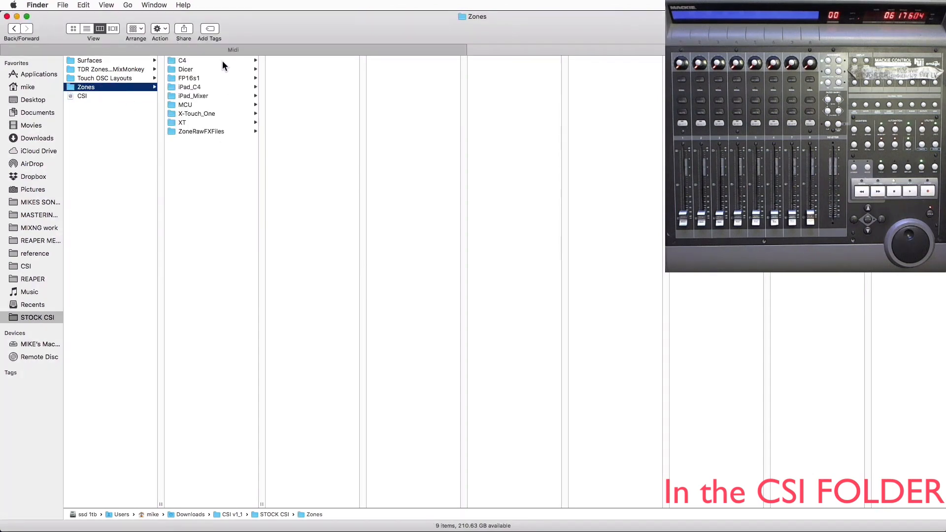
pyautogui.click(191, 105)
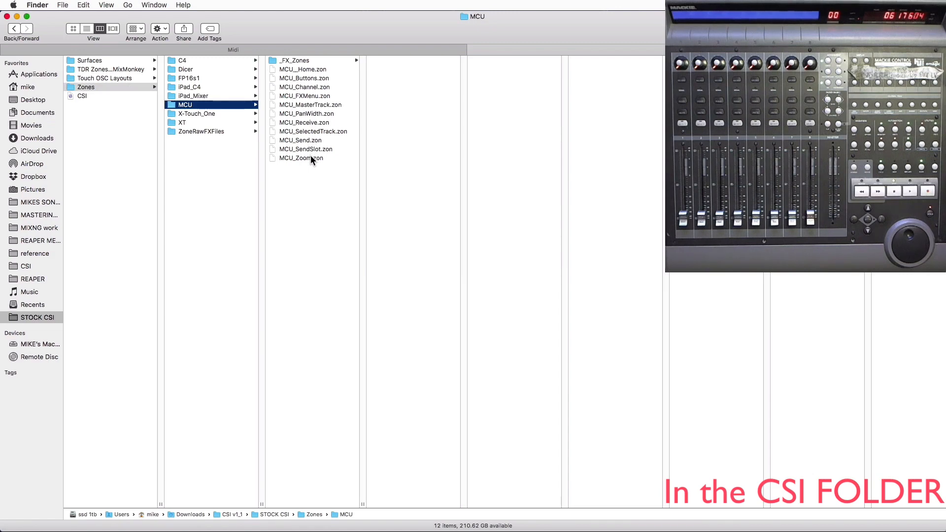
# - Open the UAD Fairchild 670 text file from ZoneRawFXFiles, highlight its first line with the plug-in name, and close the file
pyautogui.click(208, 131)
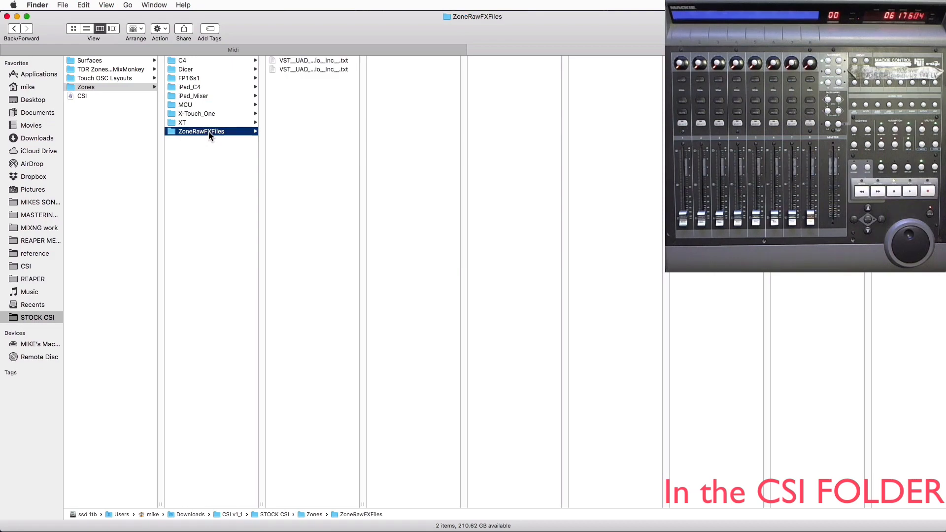
pyautogui.doubleClick(299, 60)
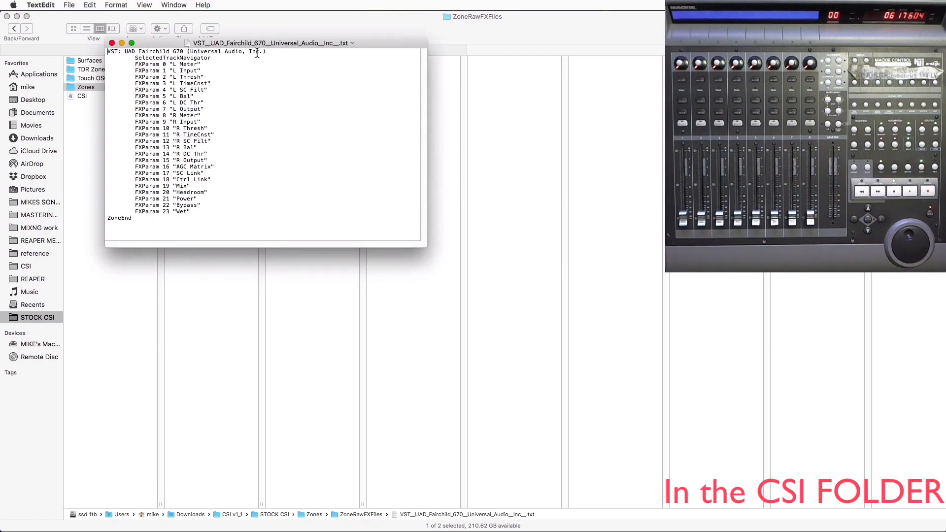
pyautogui.moveTo(269, 51); pyautogui.dragTo(56, 52)
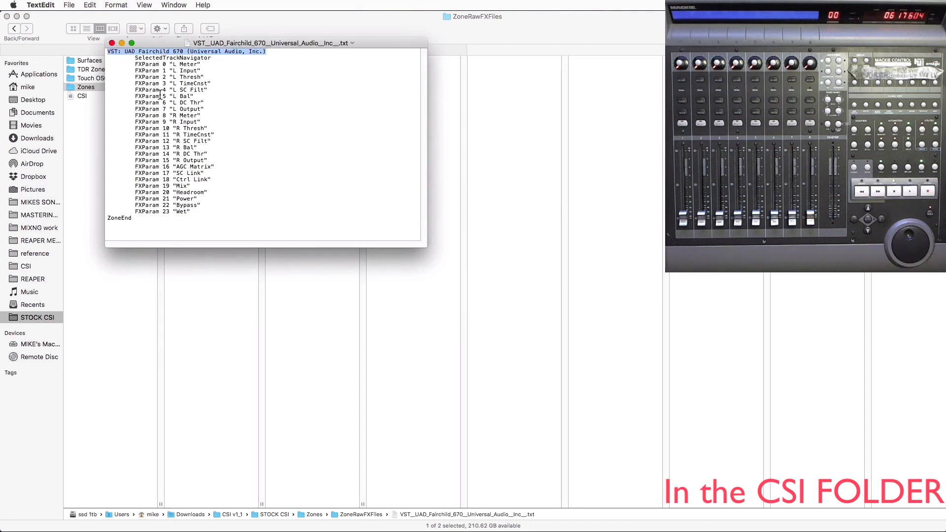
pyautogui.click(112, 43)
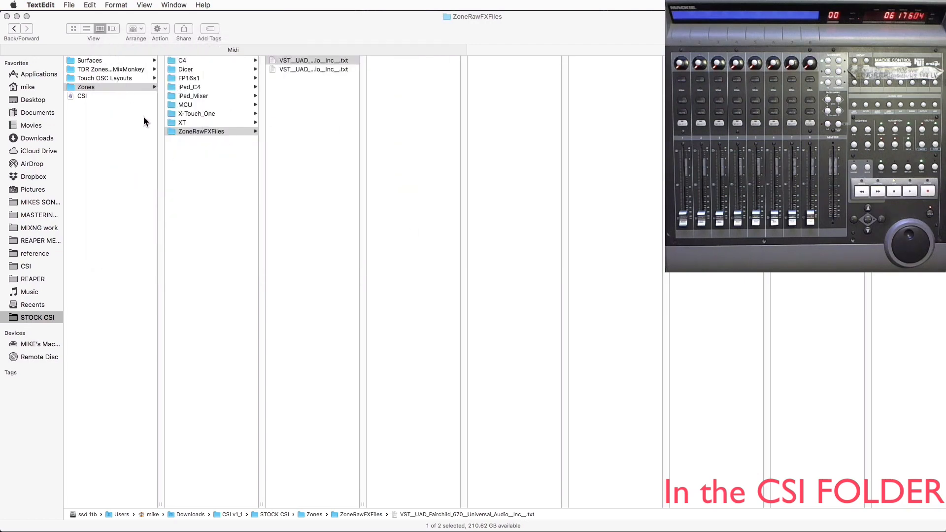
# - Reselect the MCU zones folder, and in REAPER view the routing window of the track named TRACK and close it
pyautogui.click(200, 105)
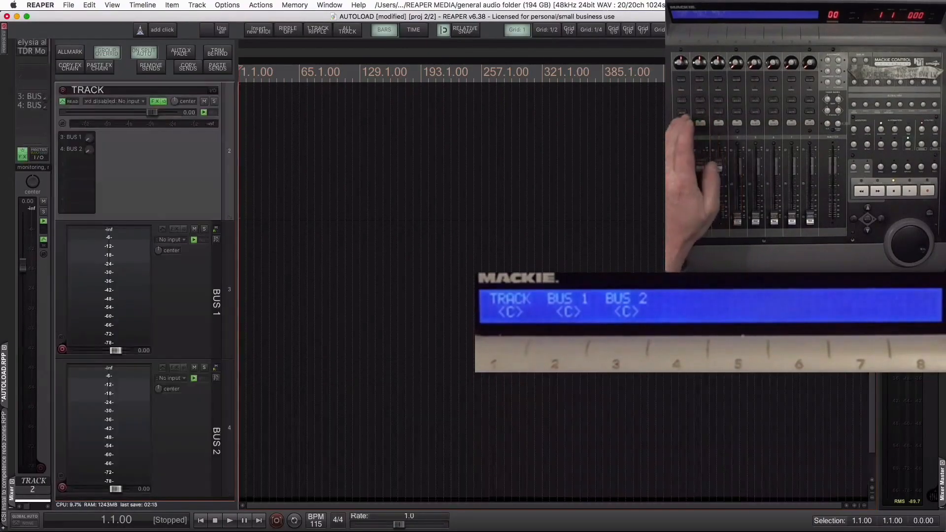
pyautogui.press('i')
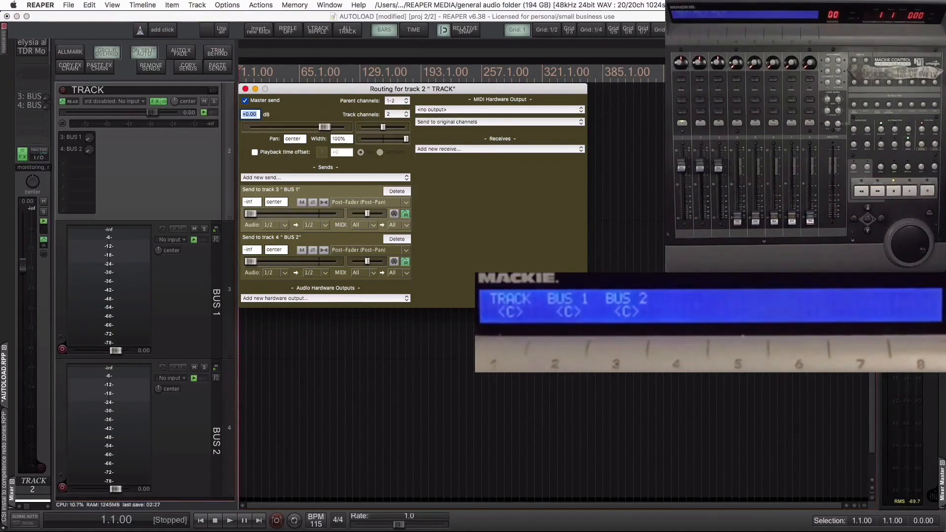
pyautogui.press('Escape')
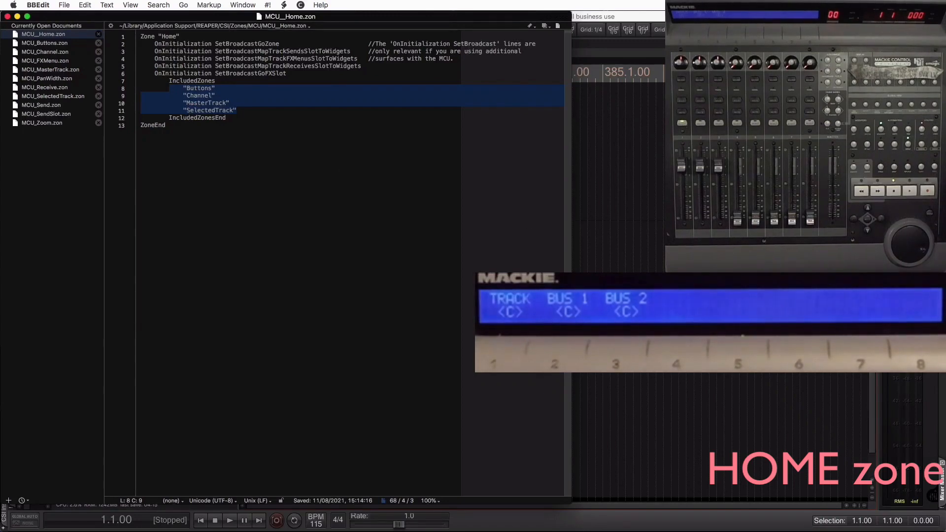
# - Examine the MCU_Buttons.zon, MCU_Send.zon and MCU_SendSlot.zon files in BBEdit, starting from the MCU folder in Finder
pyautogui.press('super+Tab')
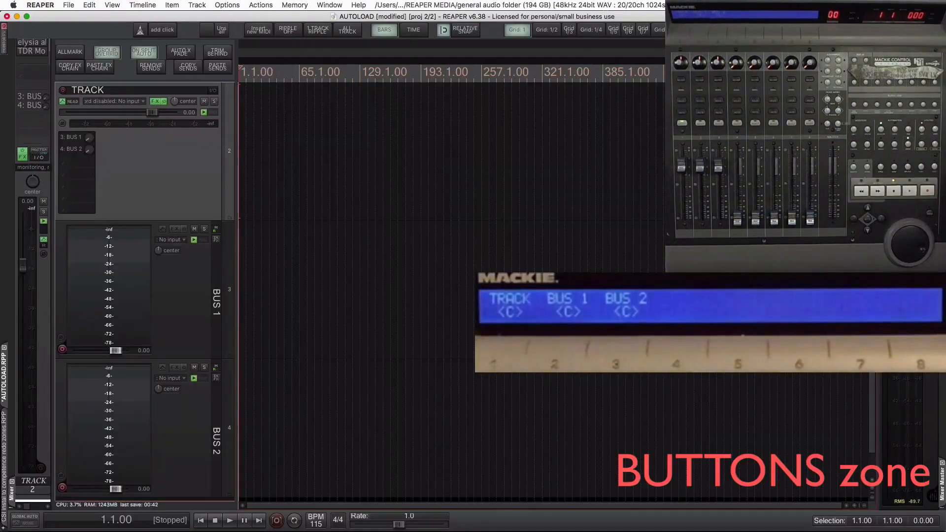
pyautogui.press('super+Tab')
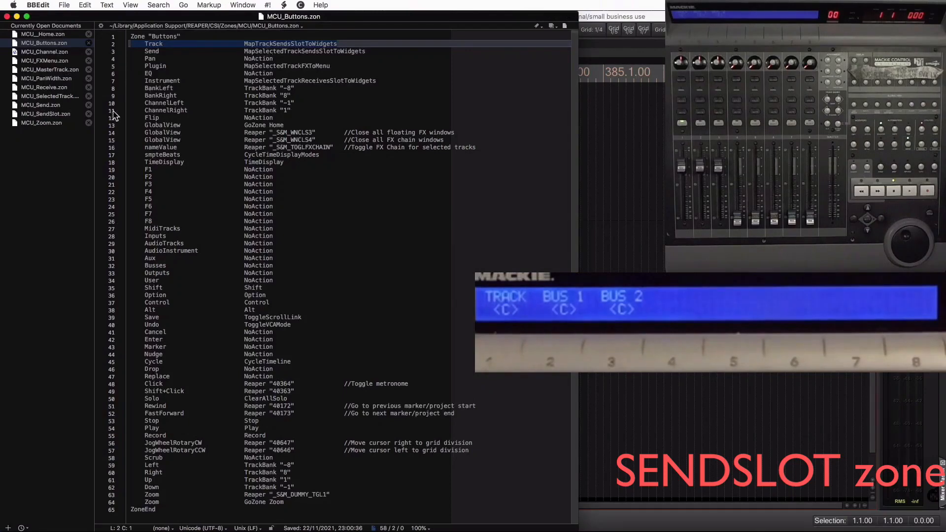
pyautogui.click(53, 106)
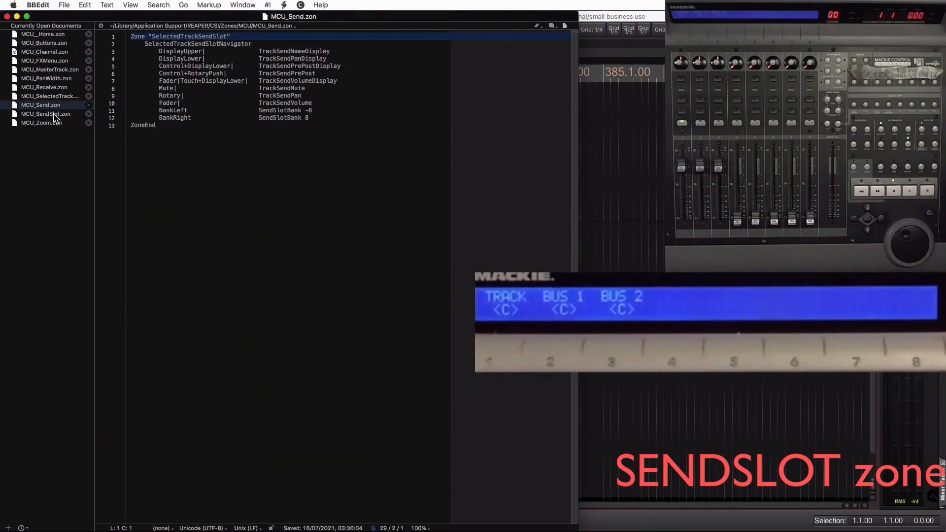
pyautogui.click(55, 115)
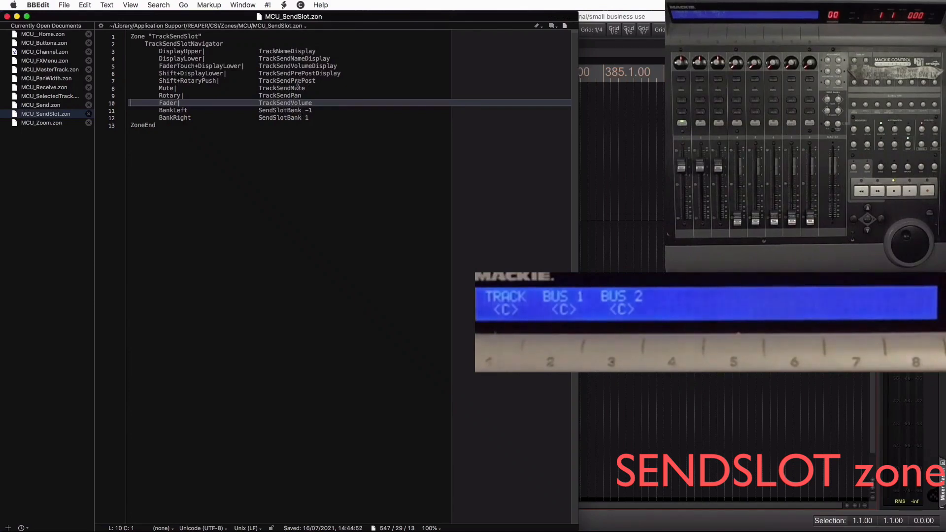
pyautogui.press('super+Tab')
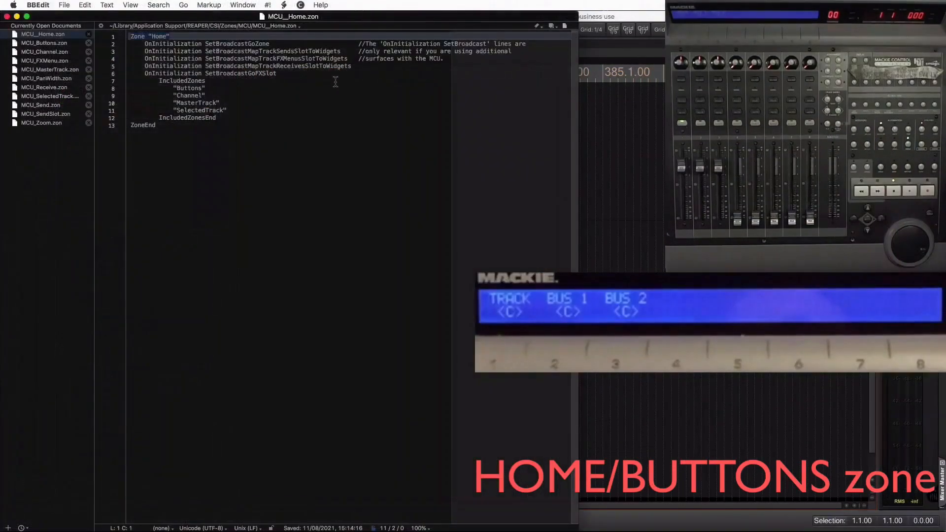
# - Compare the Send button assignment in MCU_Buttons.zon with the SelectedTrackSendSlot zone in MCU_Send.zon, and return to REAPER
pyautogui.click(50, 44)
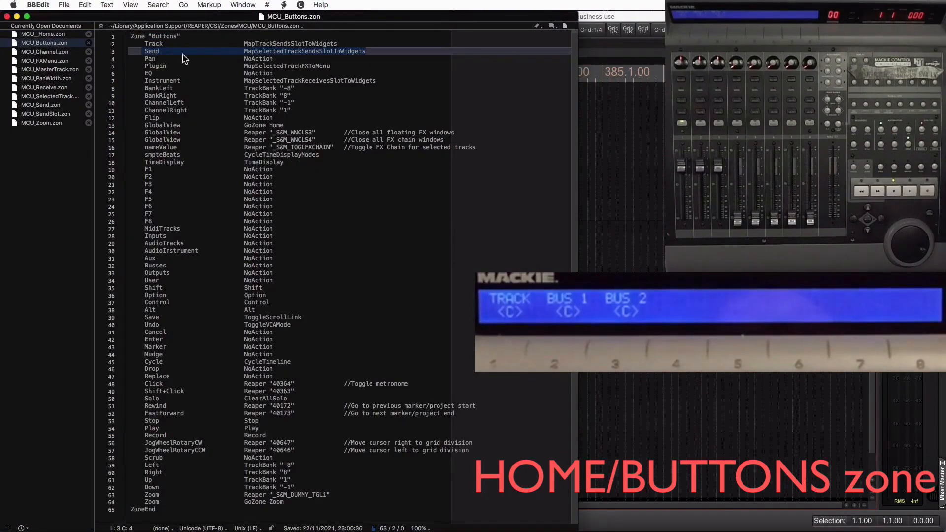
pyautogui.click(54, 106)
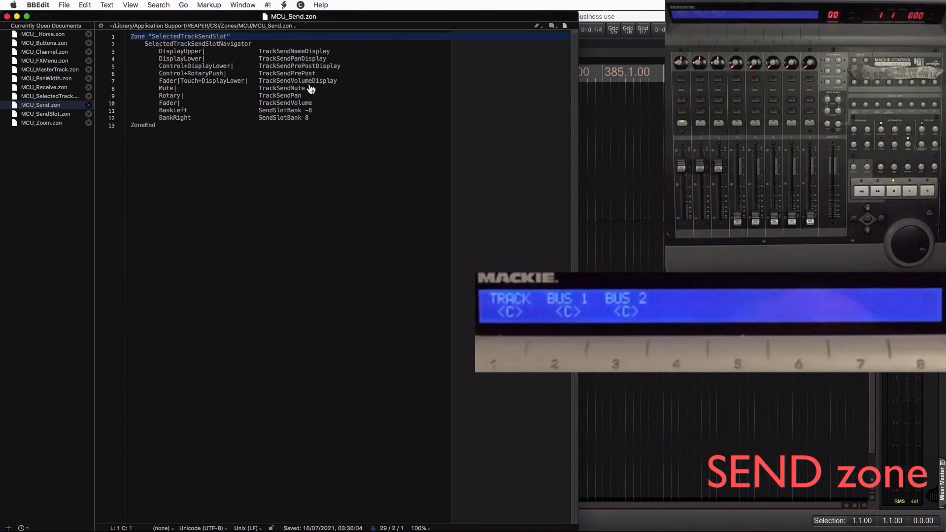
pyautogui.click(589, 137)
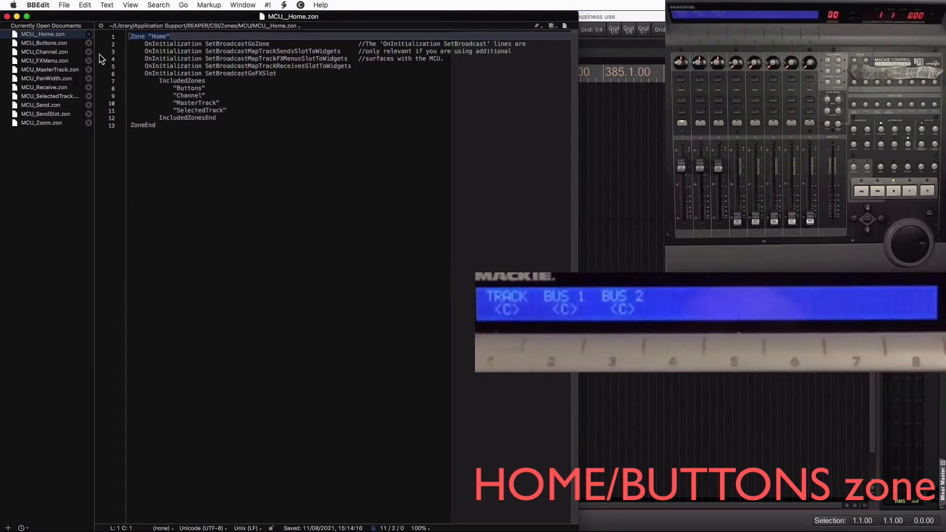
# - Trace the Plugin button from MCU_Buttons.zon to MCU_FXMenu.zon, highlight its GoFXSlot line, and switch to REAPER
pyautogui.click(49, 44)
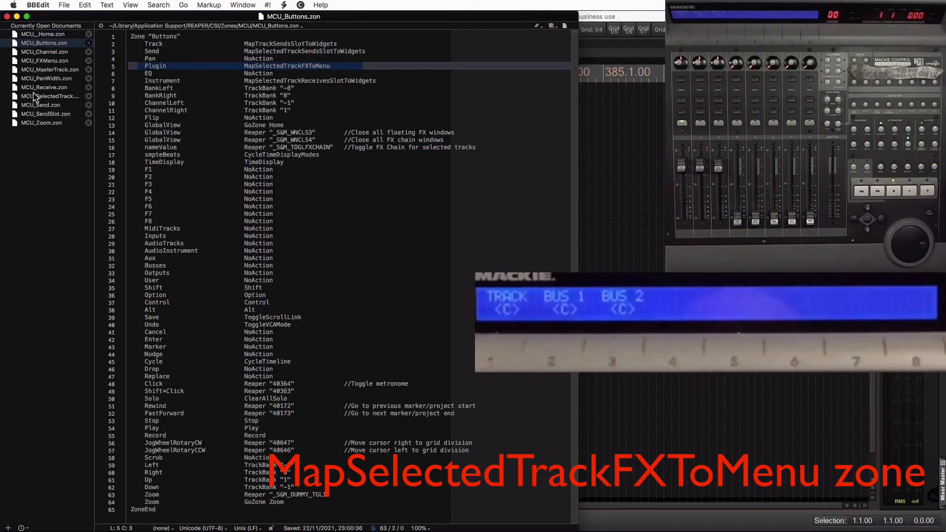
pyautogui.click(47, 61)
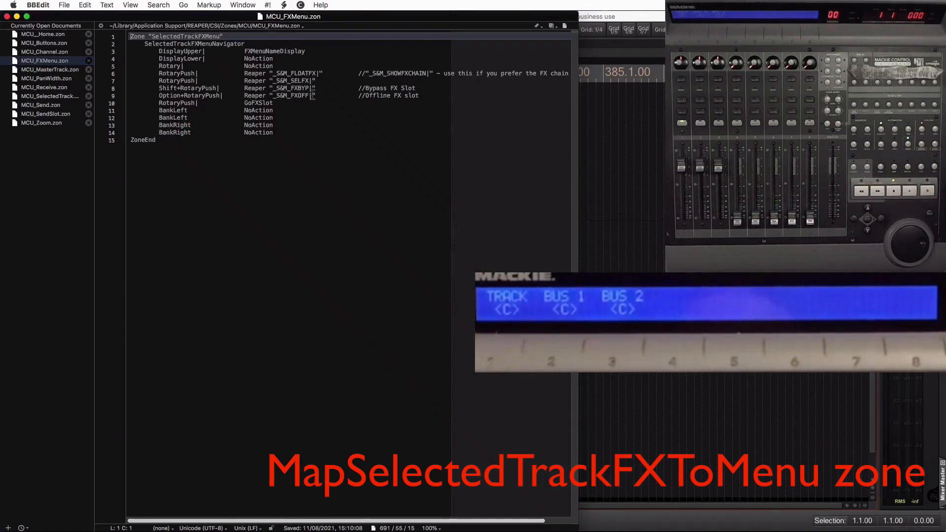
pyautogui.tripleClick(279, 105)
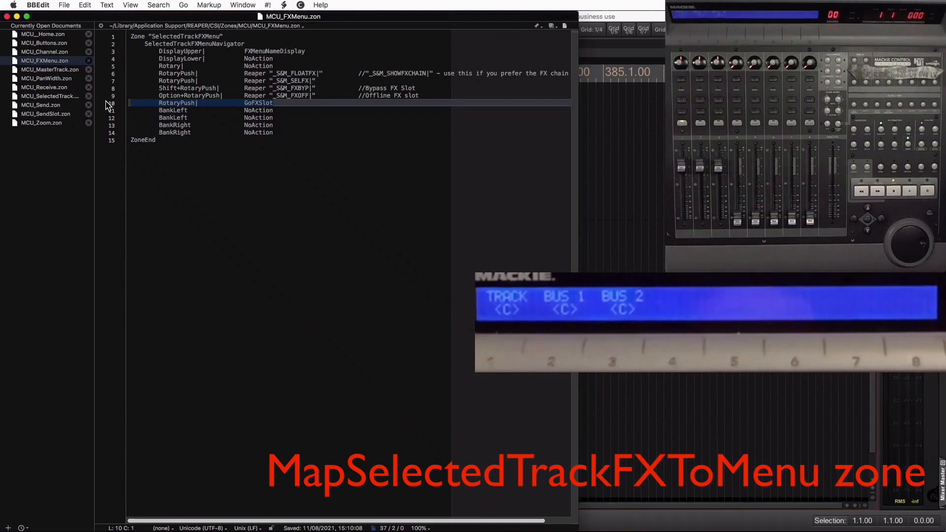
pyautogui.press('super+Tab')
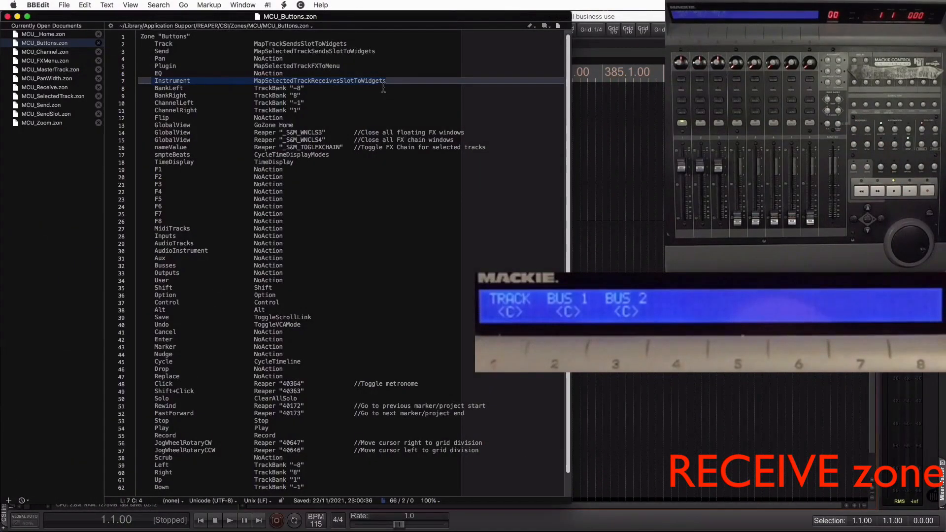
# - Read the receive zone in MCU_Receive.zon, switch to REAPER and select the BUS 1 track
pyautogui.click(63, 88)
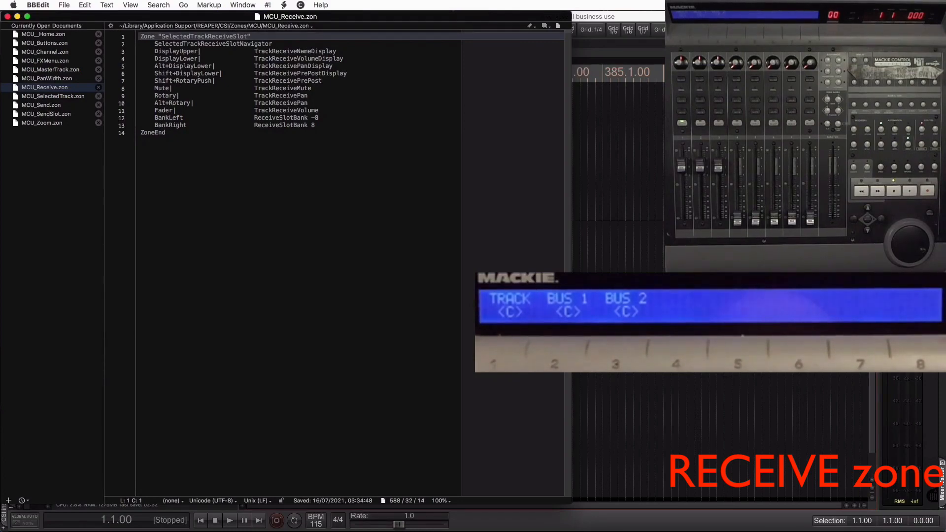
pyautogui.press('super+Tab')
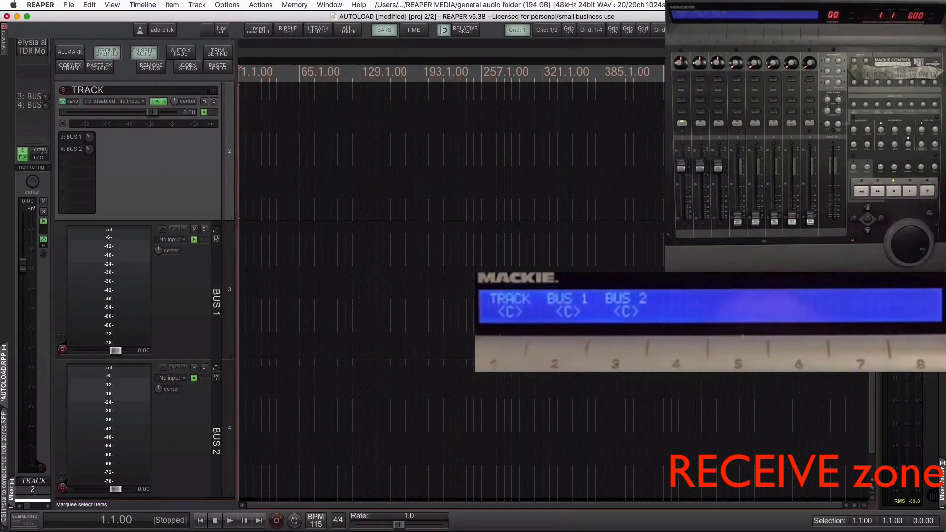
pyautogui.click(172, 298)
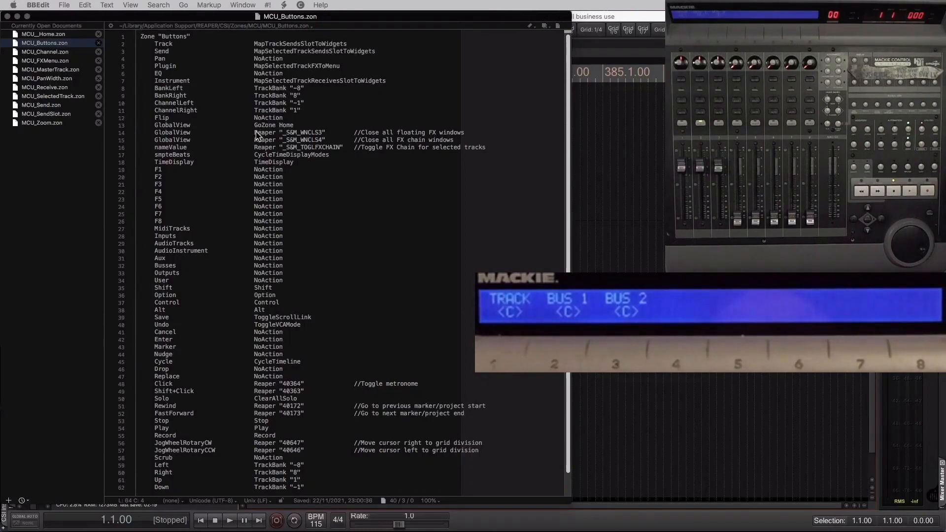
# - Examine the last button assignments in MCU_Buttons.zon and the display lines in MCU_Channel.zon, switching between BBEdit and REAPER
pyautogui.scroll(-3, 276, 232)
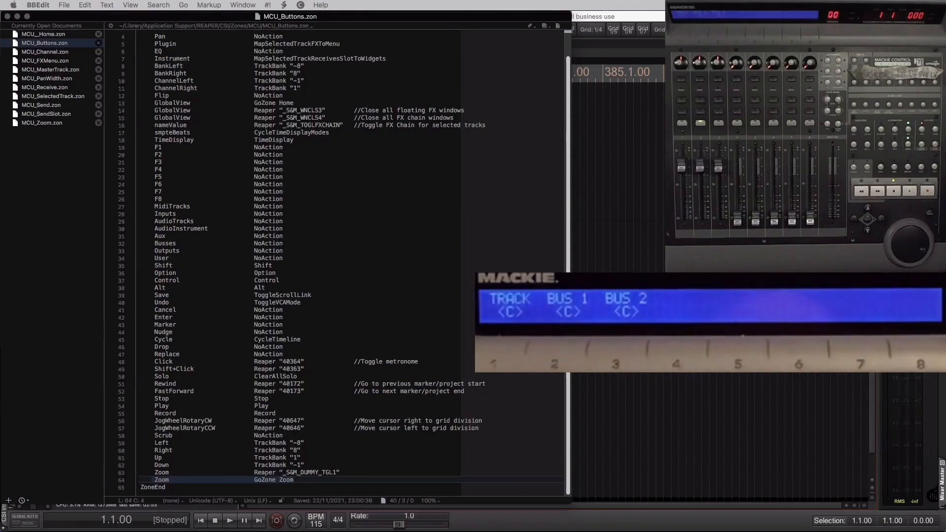
pyautogui.press('super+Tab')
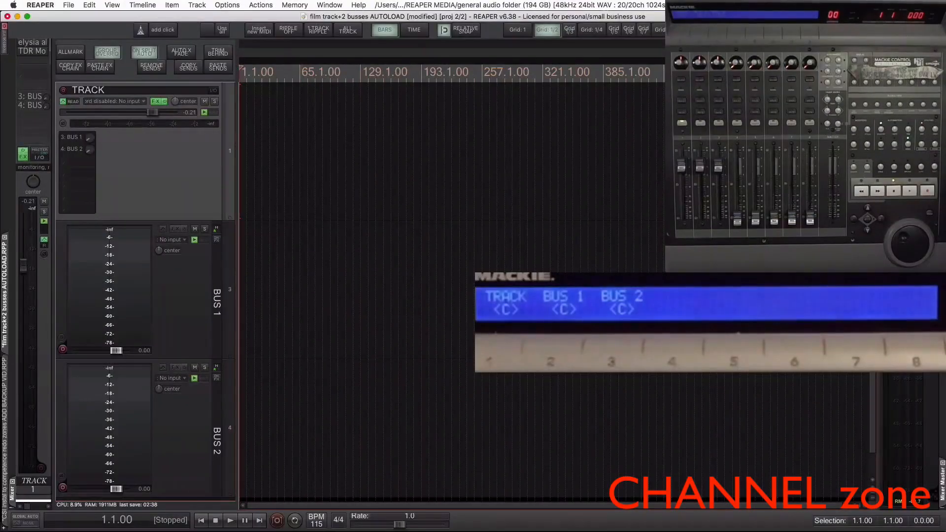
pyautogui.press('super+Tab')
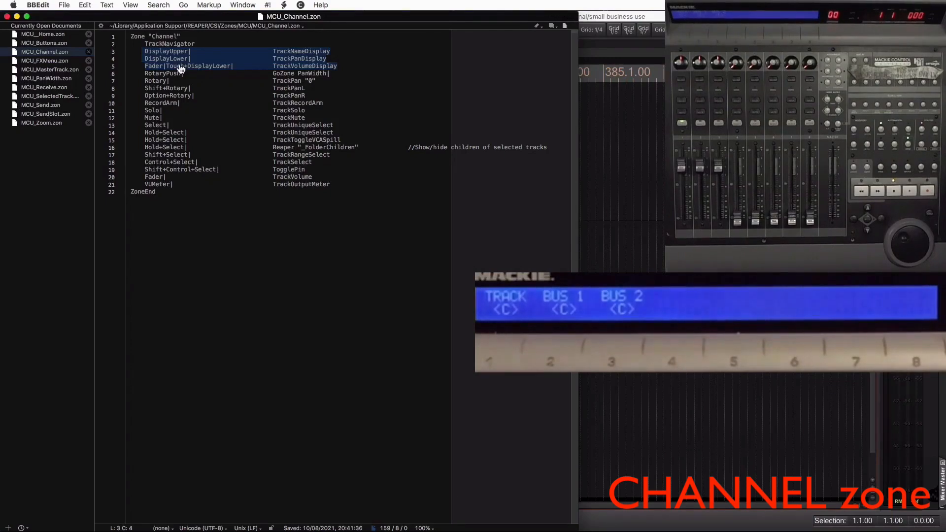
pyautogui.press('super+Tab')
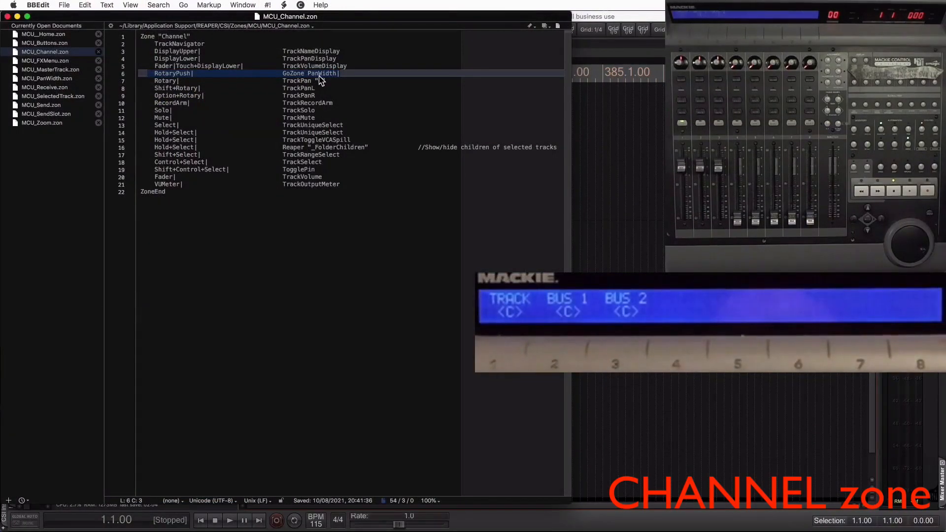
# - Compare the rotary assignments in MCU_PanWidth.zon with those in MCU_Channel.zon, and switch away from BBEdit
pyautogui.click(65, 79)
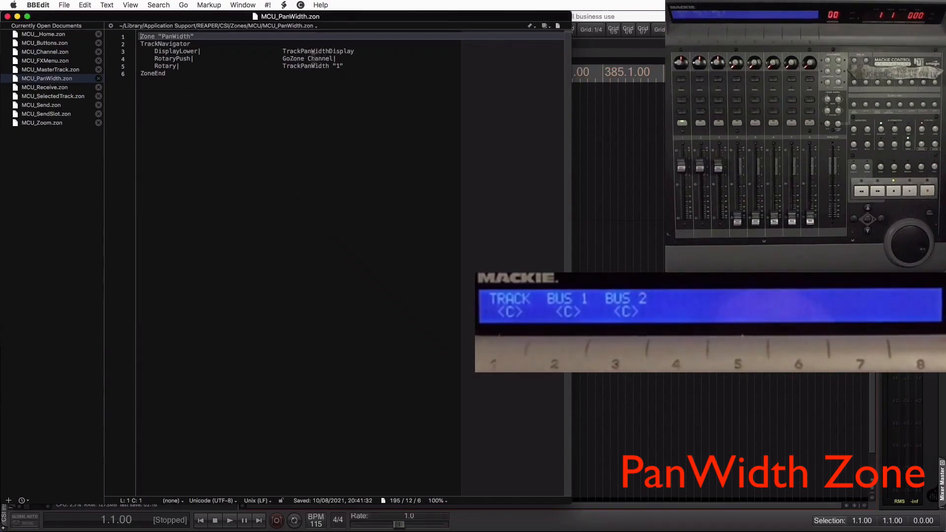
pyautogui.click(69, 52)
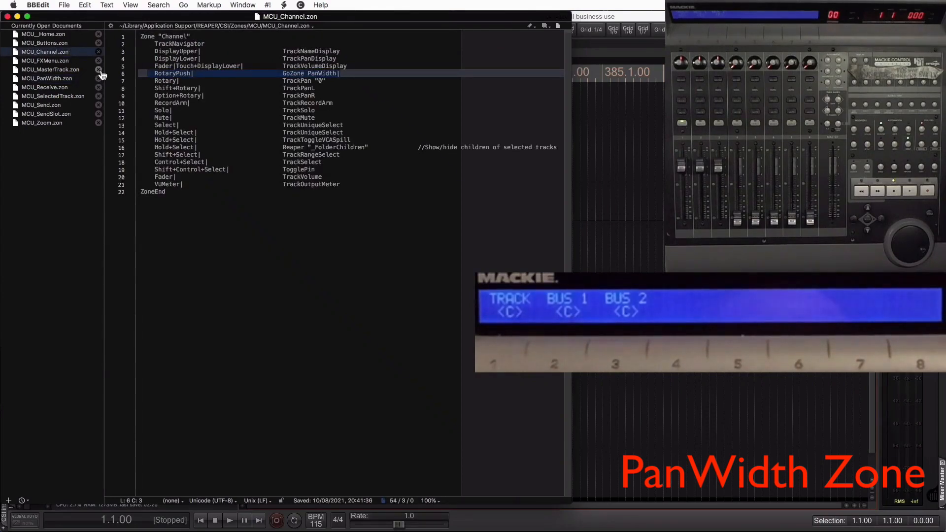
pyautogui.press('super+Tab')
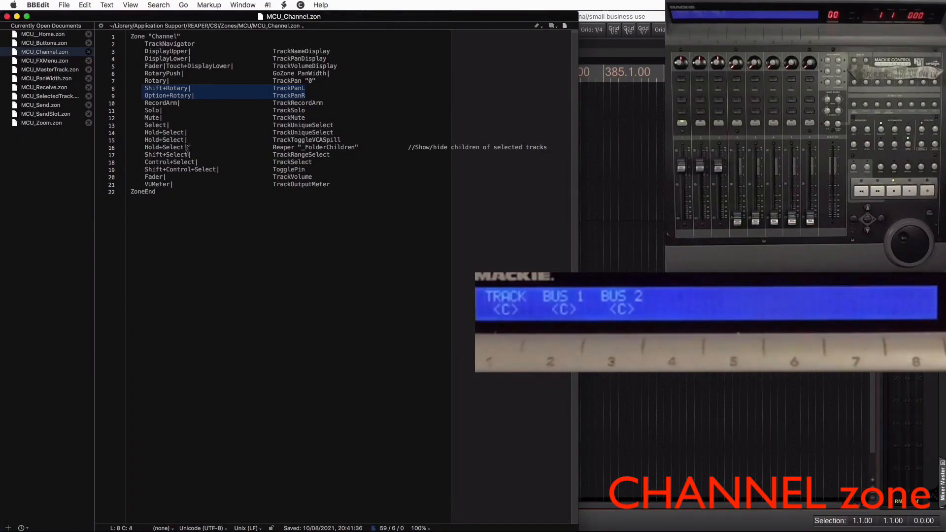
# - Highlight the three Hold+Select assignments on lines 14 to 16 of MCU_Channel.zon and switch to REAPER
pyautogui.click(158, 140)
pyautogui.moveTo(144, 132); pyautogui.dragTo(550, 148)
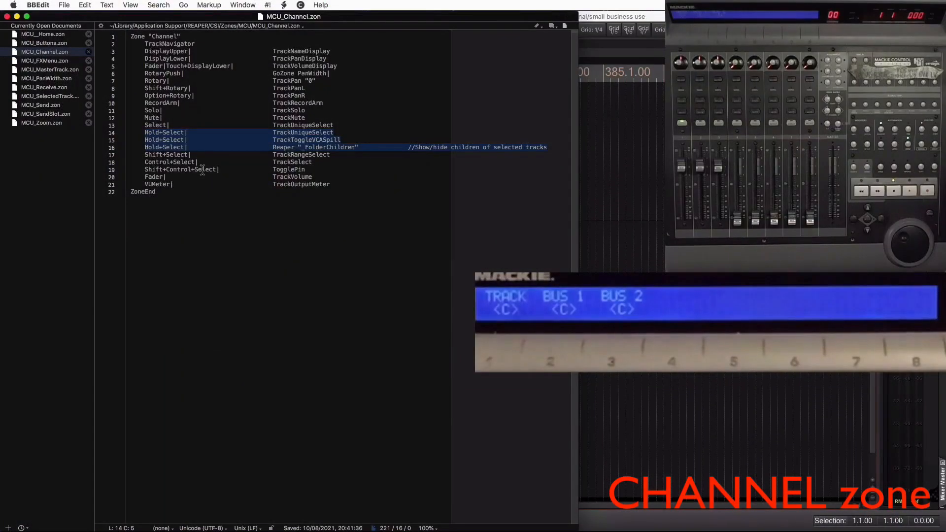
pyautogui.press('super+Tab')
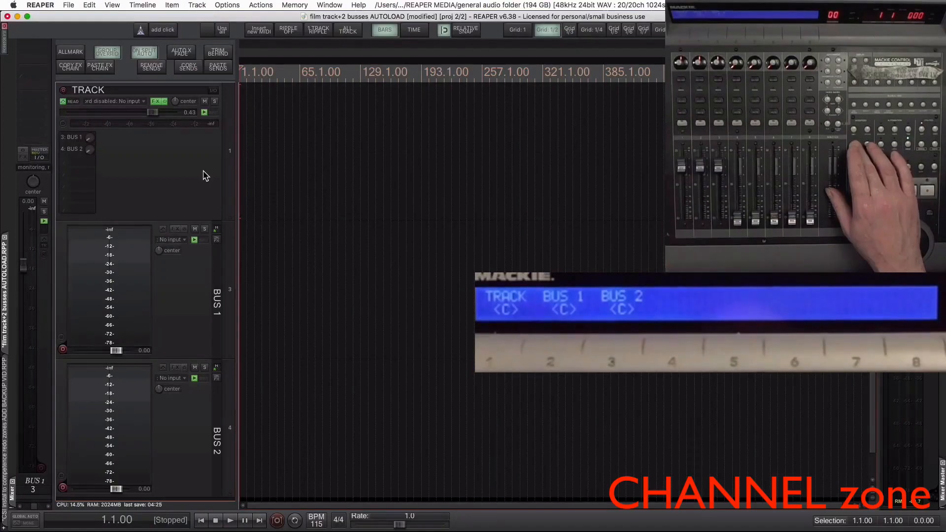
# - Select the BUS 1 and BUS 2 tracks together, move them up directly under TRACK, and select TRACK
pyautogui.click(194, 285)
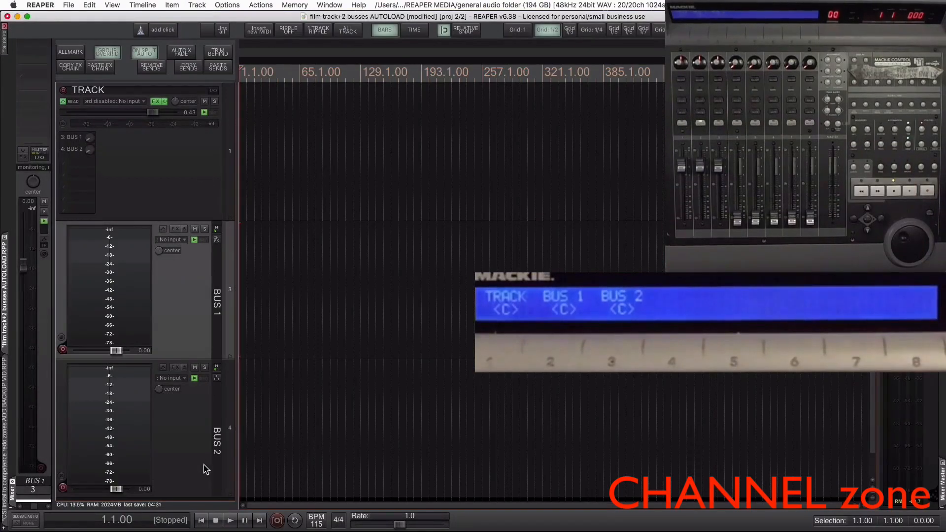
pyautogui.click(194, 444)
pyautogui.click(202, 325)
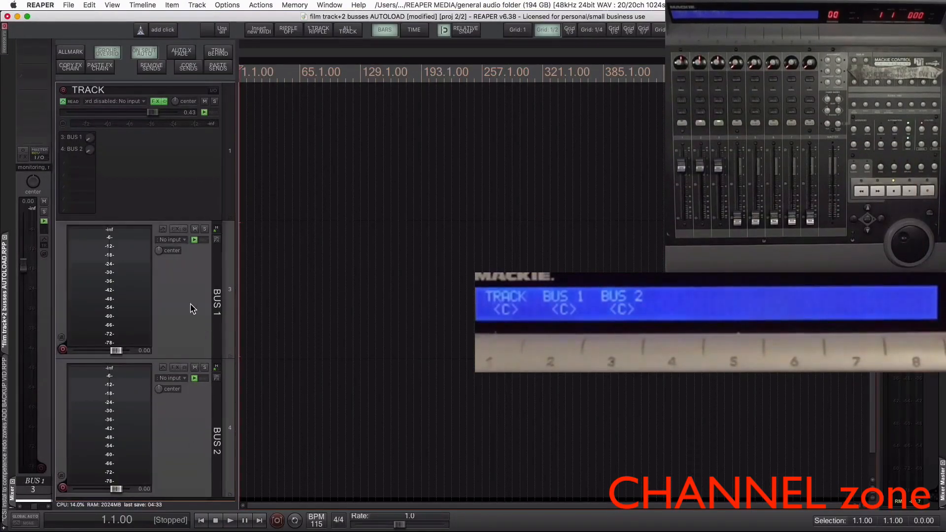
pyautogui.moveTo(192, 225); pyautogui.dragTo(201, 186)
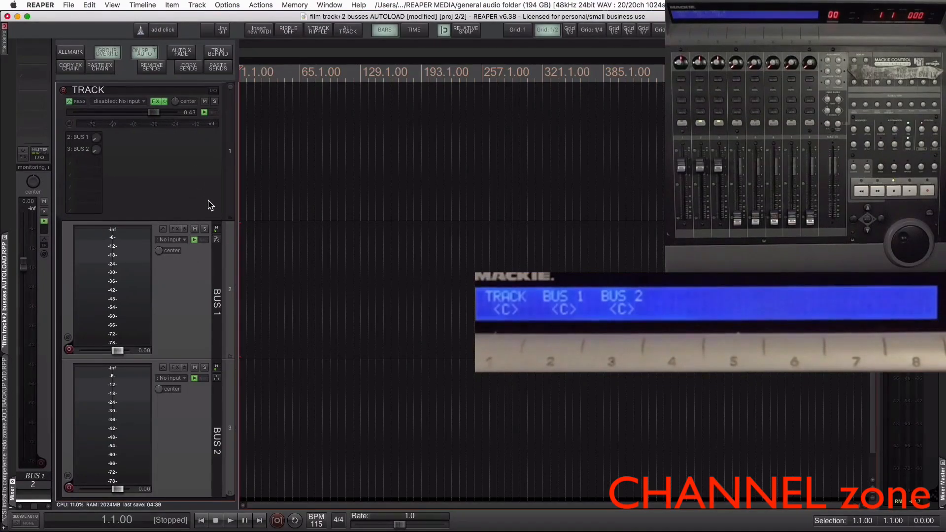
pyautogui.click(192, 185)
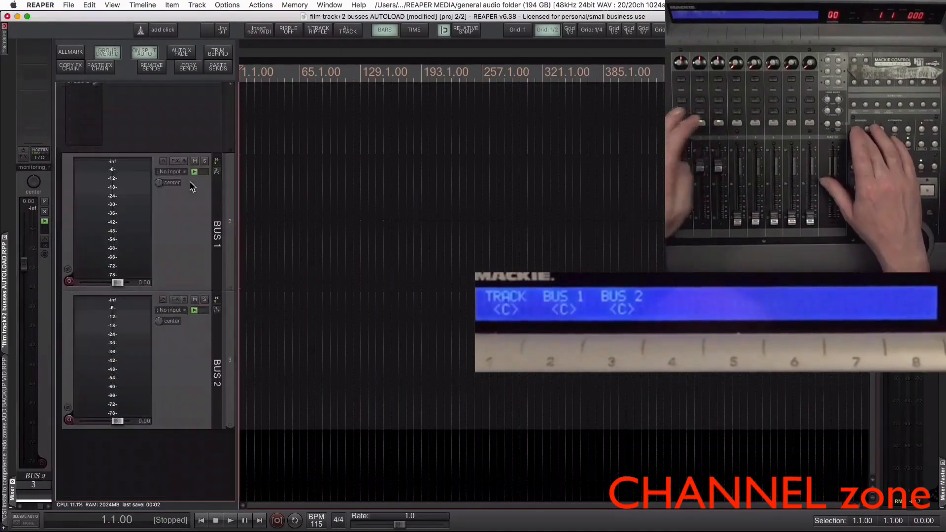
# - Copy the command ID of the X-Raym_Toggle track compact state between normal and tiny children.eel script from the Actions list
pyautogui.hotkey('shift', '/')
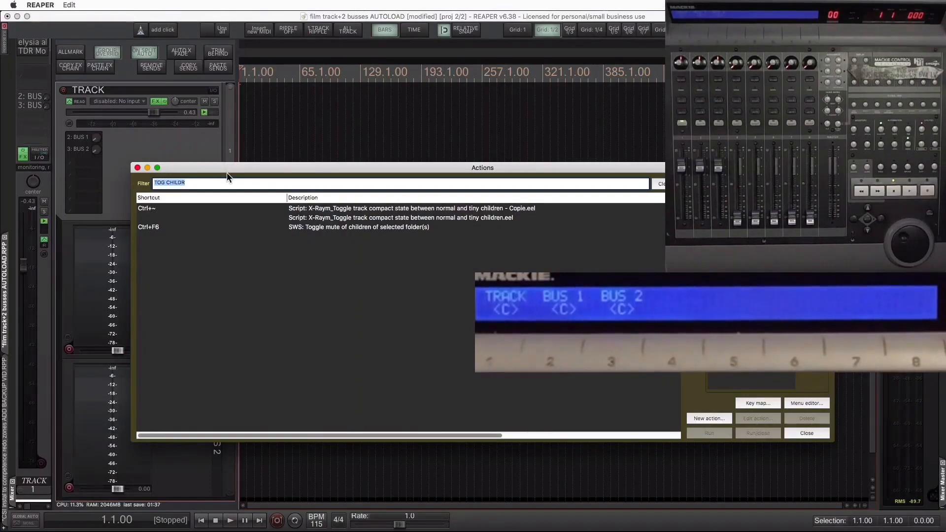
pyautogui.click(355, 220)
pyautogui.rightClick(355, 220)
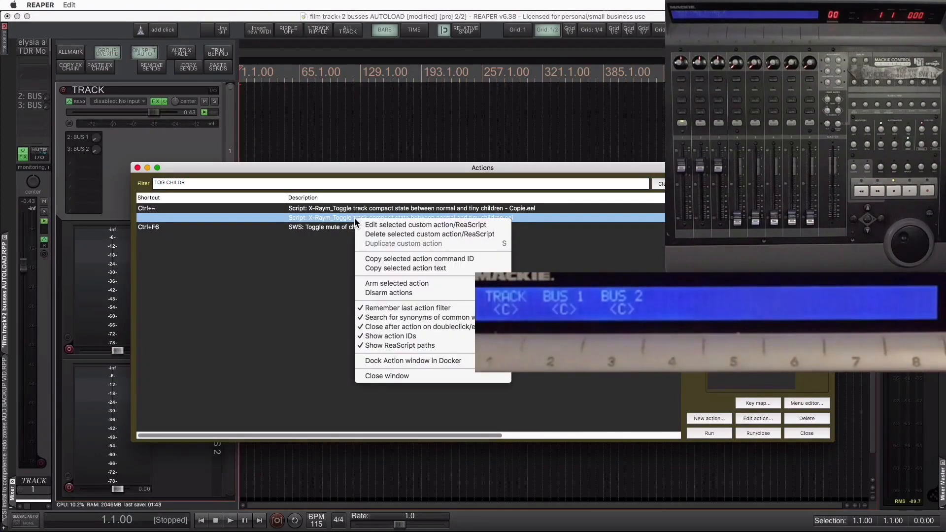
pyautogui.click(372, 259)
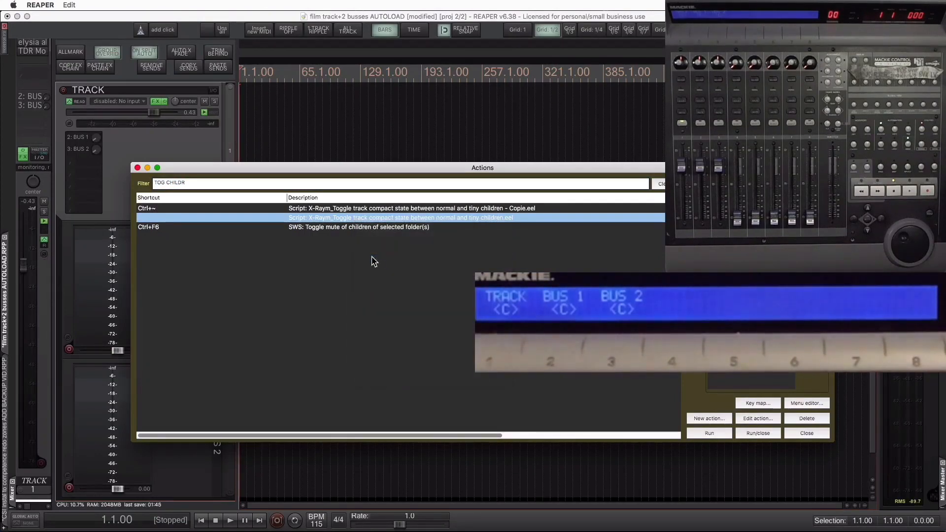
# - In BBEdit, replace the Reaper action ID on line 16 of MCU_Channel.zon with the copied command ID and highlight it
pyautogui.press('super+Tab')
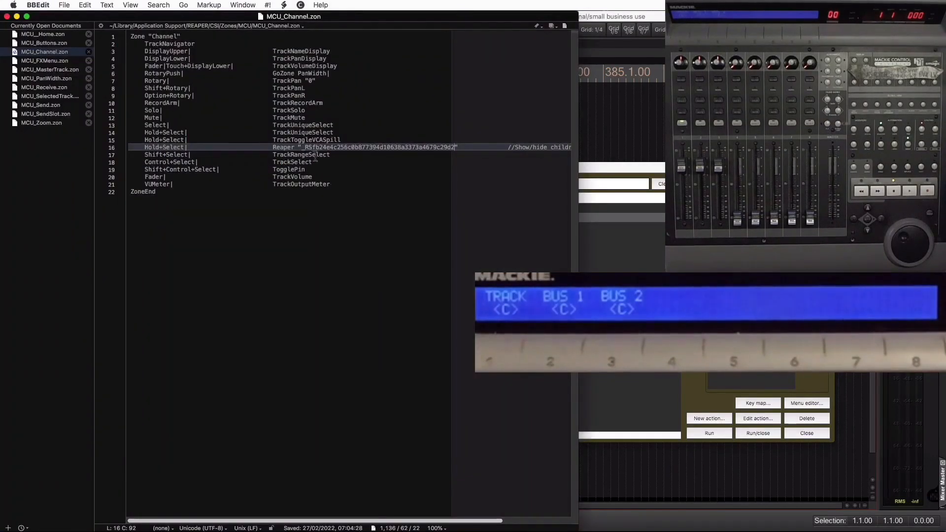
pyautogui.click(304, 148)
pyautogui.moveTo(302, 147); pyautogui.dragTo(458, 147)
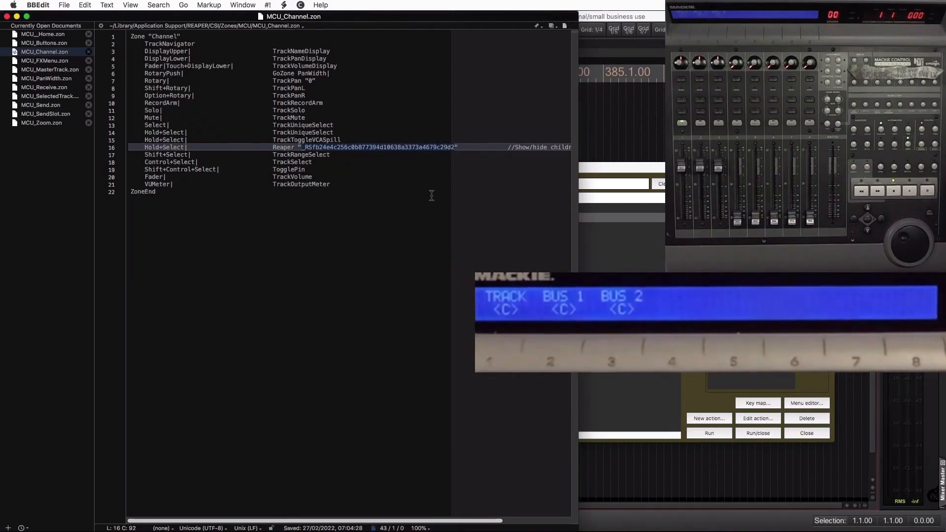
# - Filter REAPER's Actions list by REF SUR and run "Control surface: Refresh all surfaces", closing the list
pyautogui.click(626, 169)
pyautogui.moveTo(195, 184); pyautogui.dragTo(126, 187)
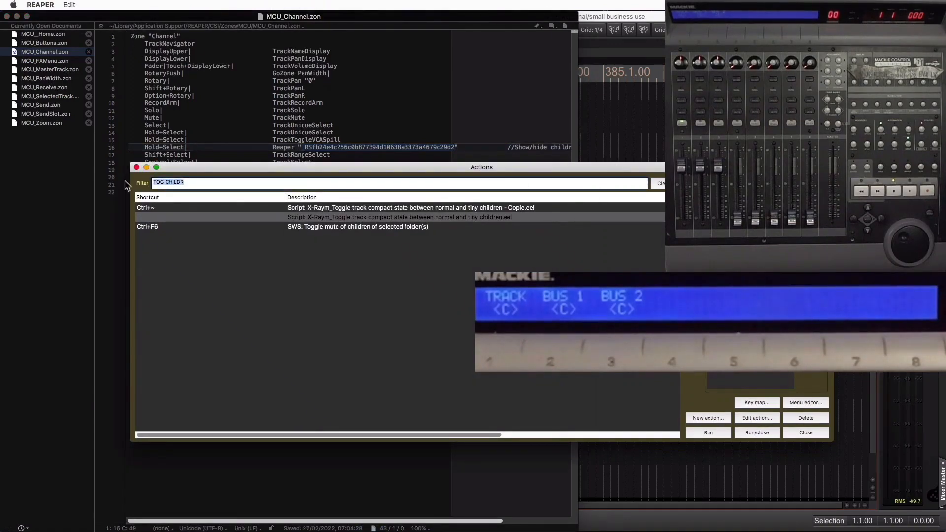
pyautogui.write('REF S')
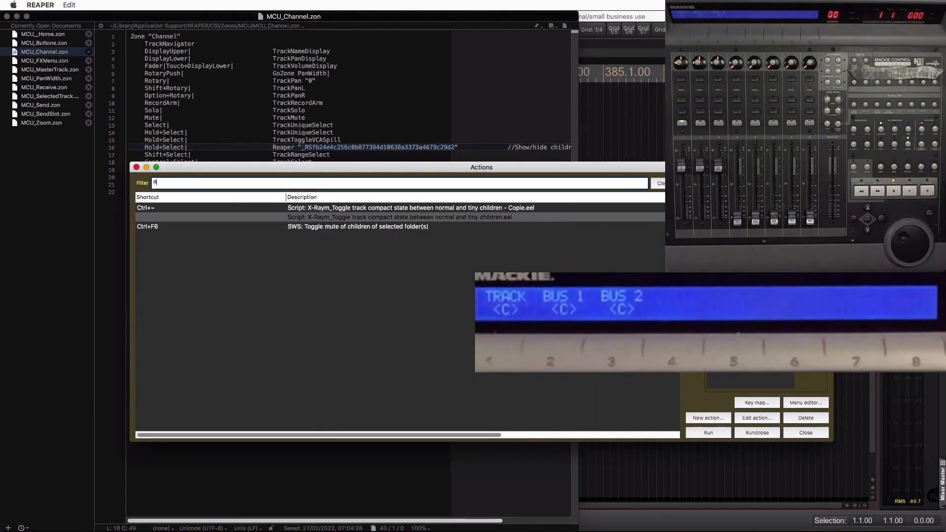
pyautogui.write('UR')
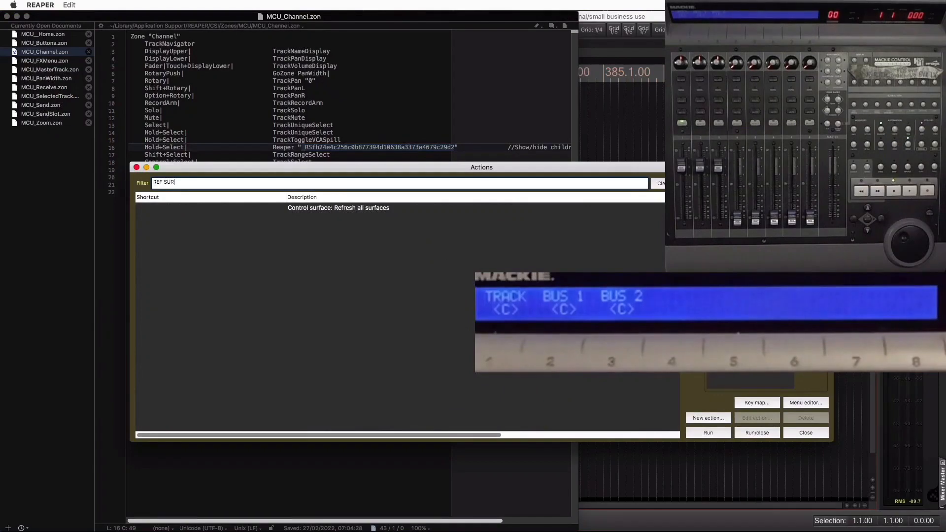
pyautogui.click(311, 209)
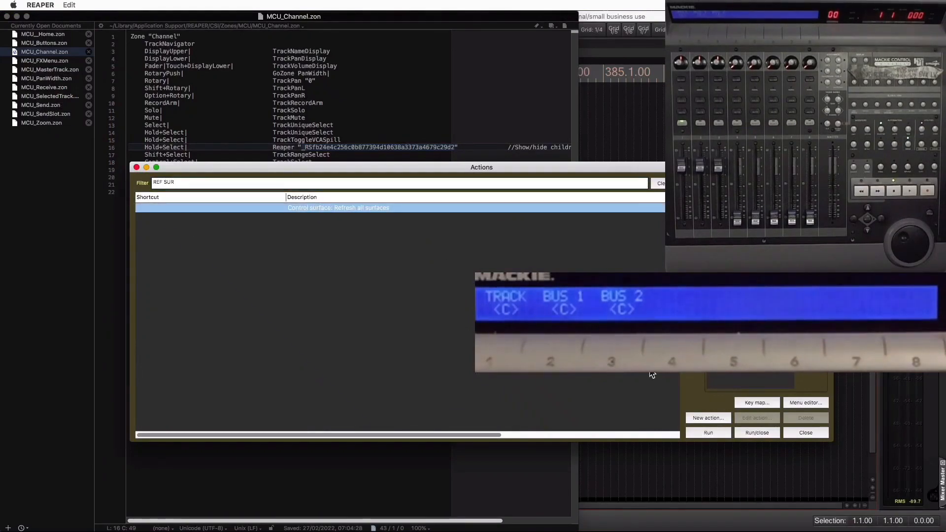
pyautogui.click(757, 433)
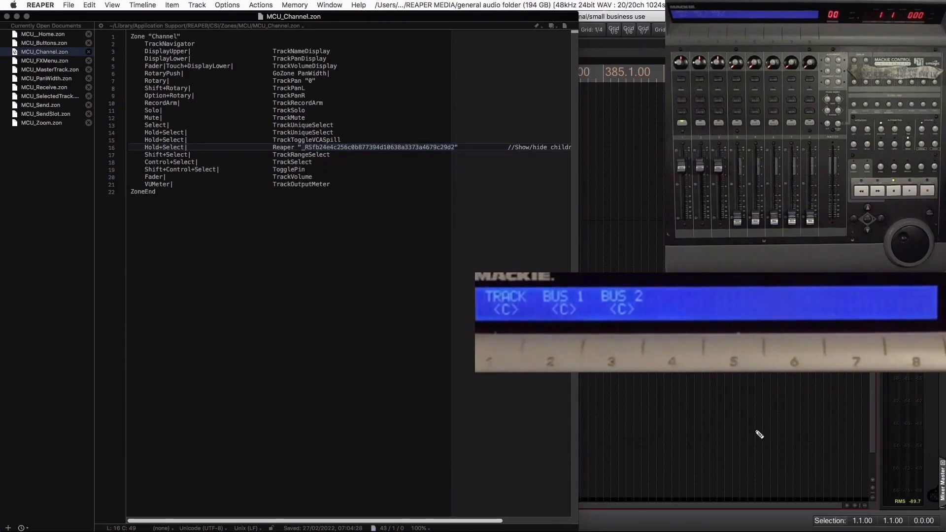
pyautogui.click(757, 434)
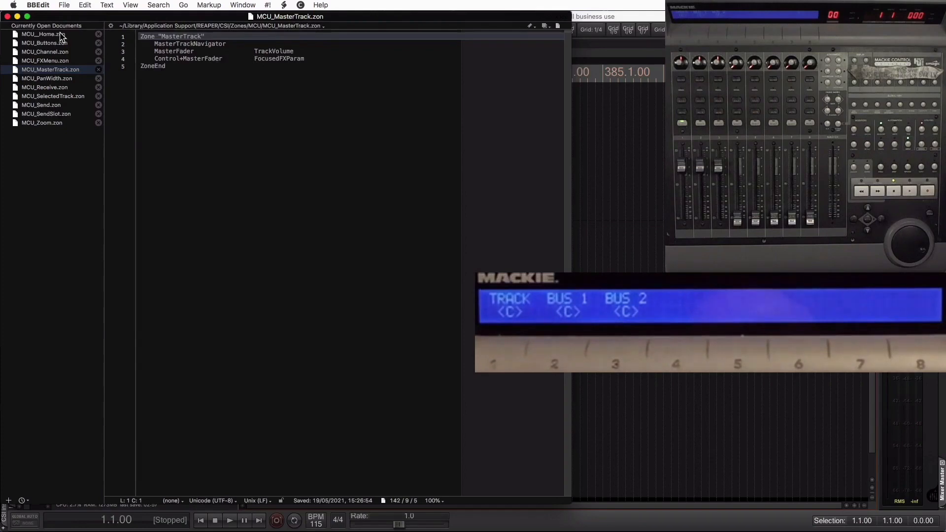
# - Read the automation mode assignments in MCU_SelectedTrack.zon and open MCU_Zoom.zon
pyautogui.click(63, 96)
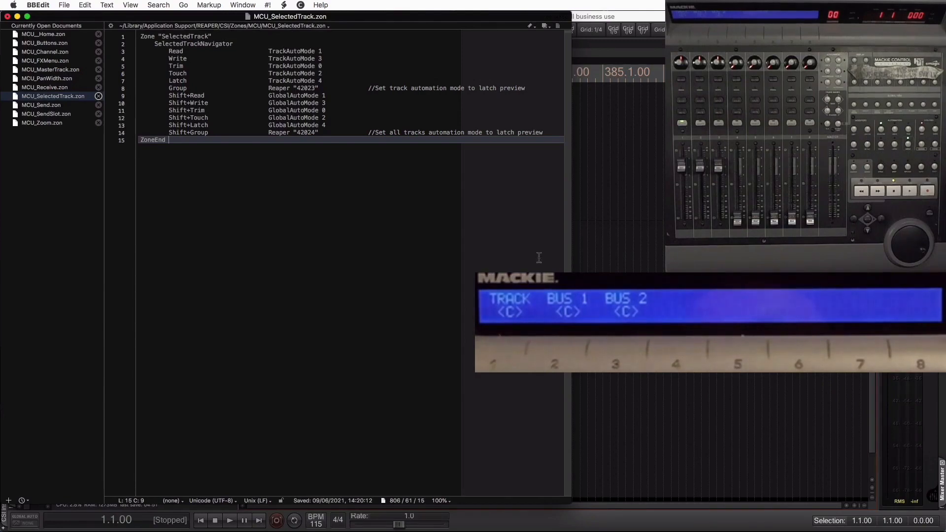
pyautogui.click(49, 124)
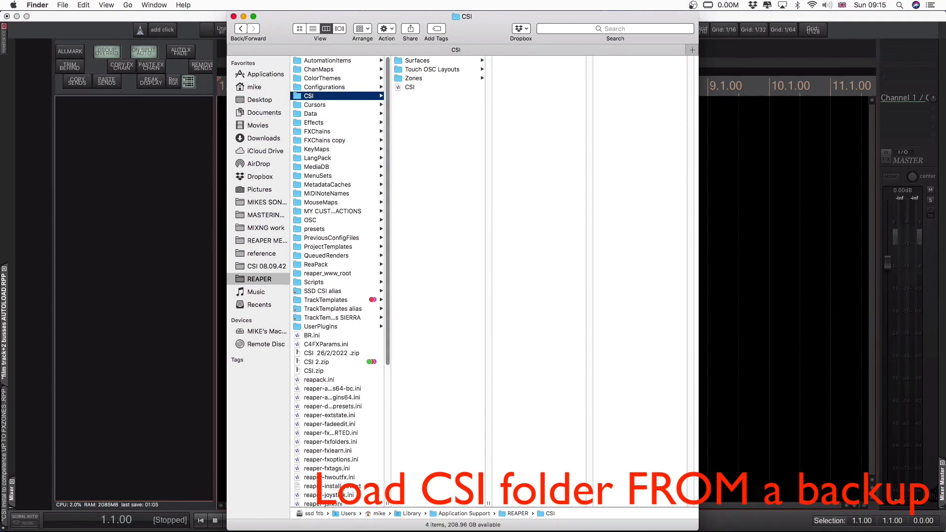
# - Delete the CSI folder from the REAPER resource folder in Finder and restore it by unpacking CSI 2.zip
pyautogui.press('super+BackSpace')
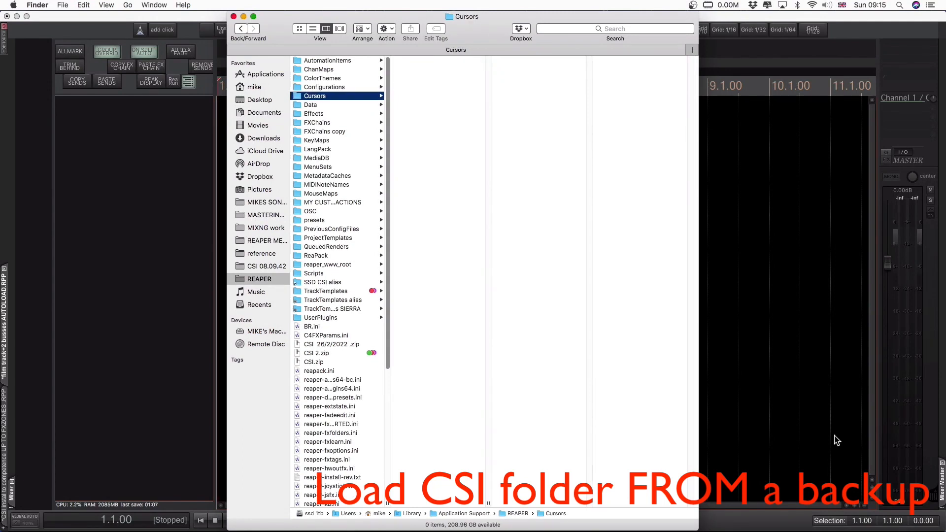
pyautogui.doubleClick(315, 353)
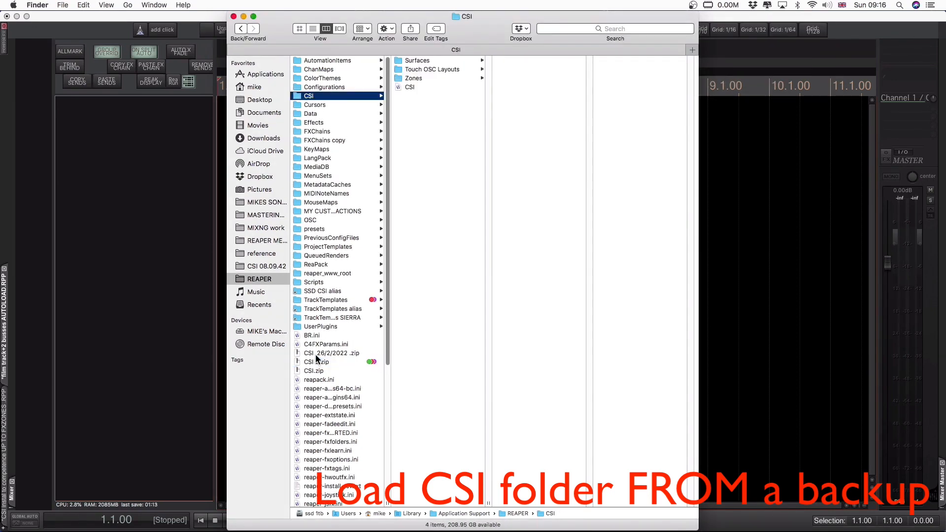
# - Switch to REAPER and open the Control Surface Integrator entry for editing in the Control/OSC/web preferences
pyautogui.click(114, 246)
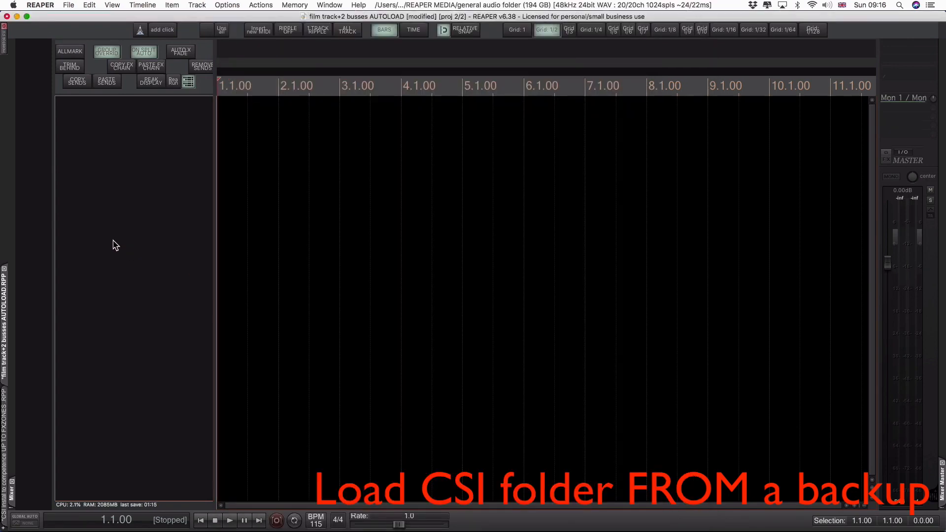
pyautogui.click(39, 5)
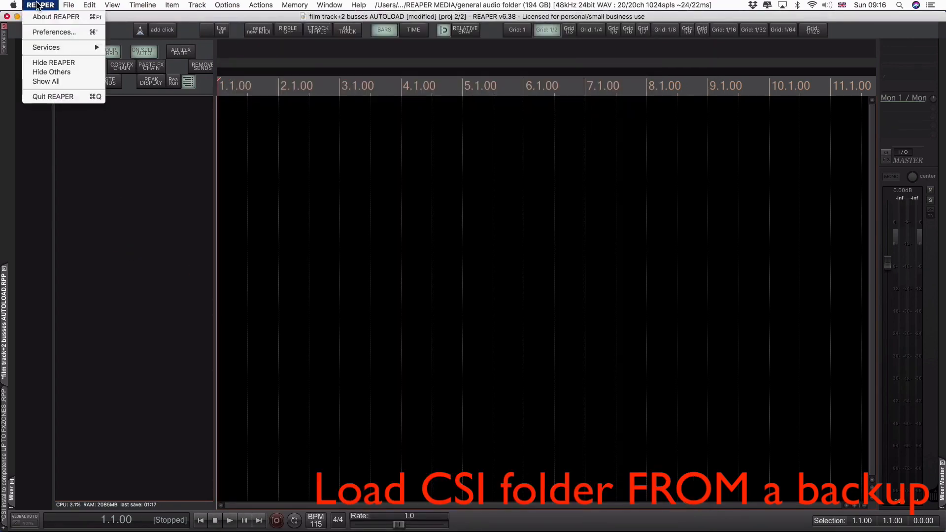
pyautogui.click(55, 32)
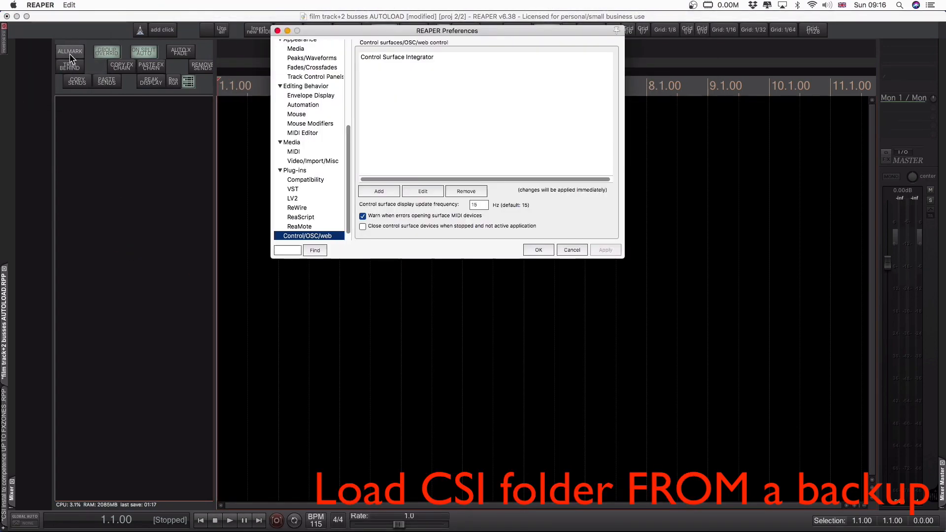
pyautogui.click(415, 57)
pyautogui.click(422, 192)
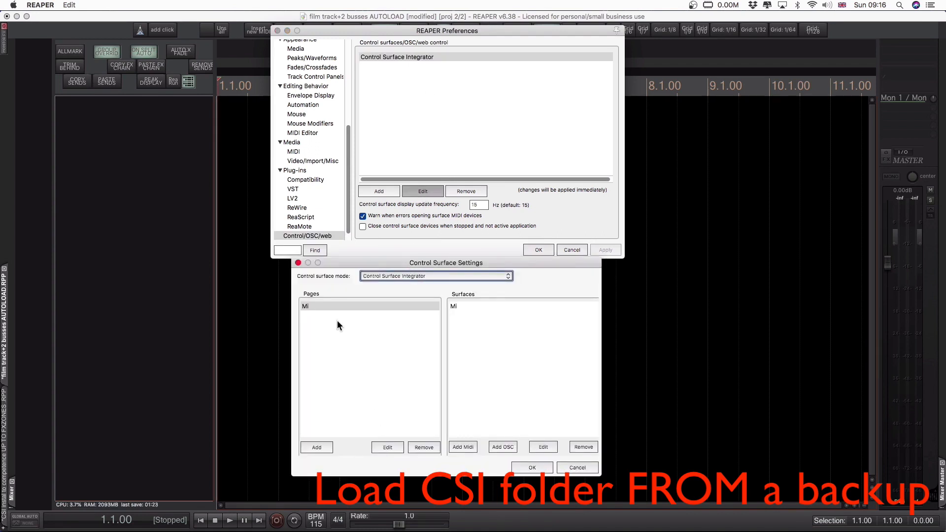
# - Check the settings of the Mi page and close them without changes
pyautogui.click(342, 306)
pyautogui.click(390, 447)
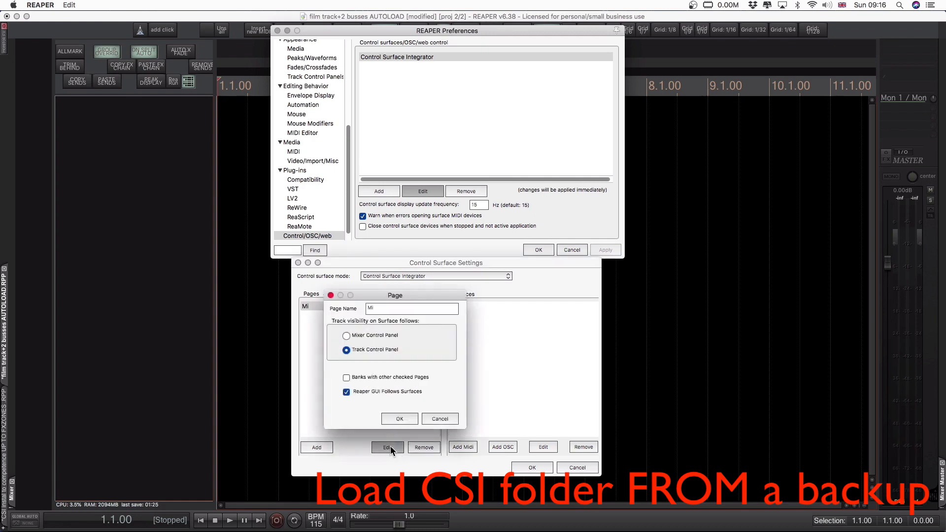
pyautogui.click(438, 418)
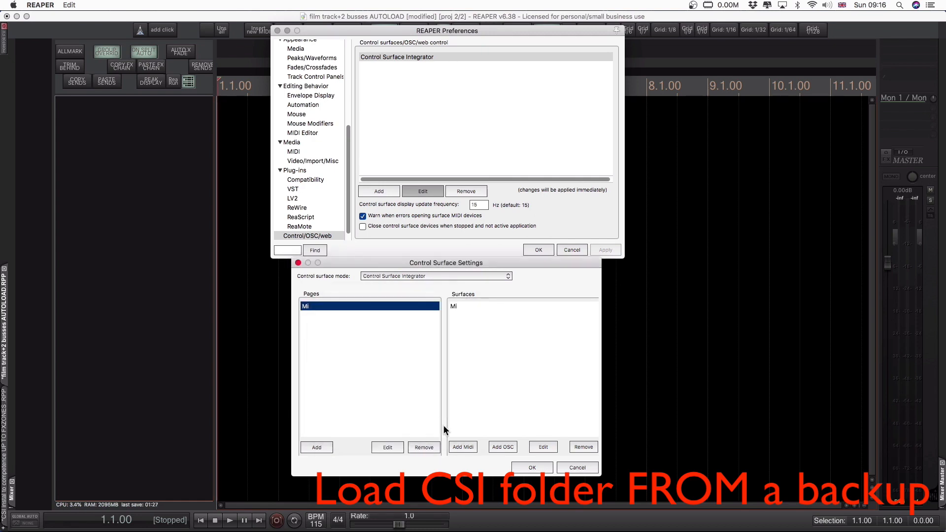
# - Open the Mi MIDI surface's settings, confirm the MCU.mst surface and MCU zone folder, and accept the control surface settings
pyautogui.click(467, 306)
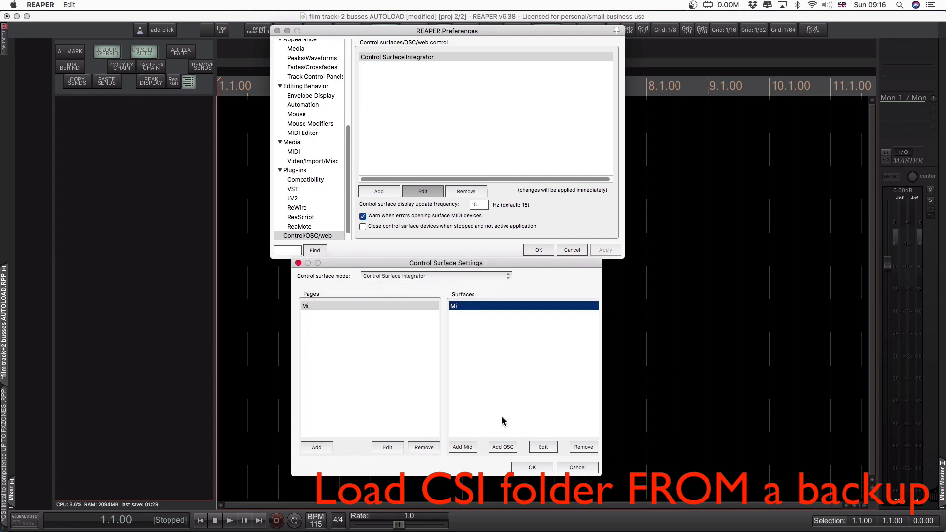
pyautogui.click(551, 446)
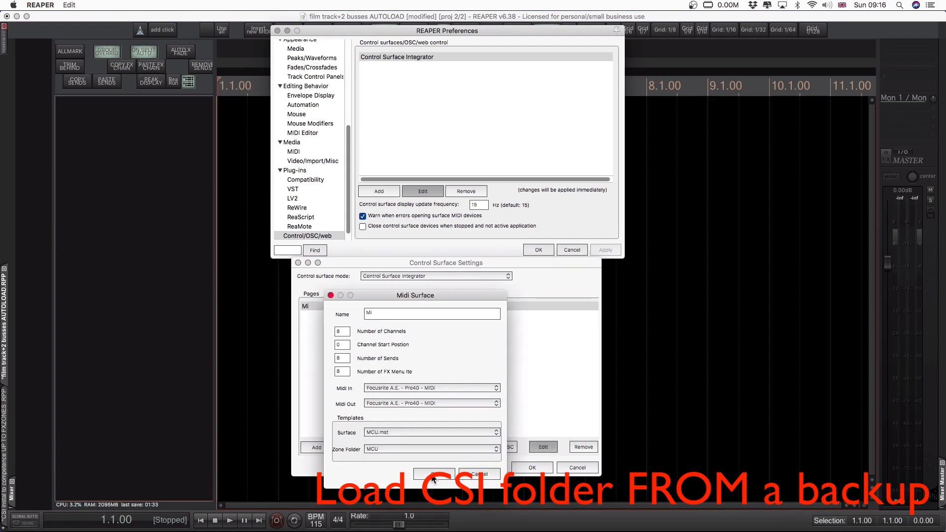
pyautogui.click(444, 476)
pyautogui.click(546, 469)
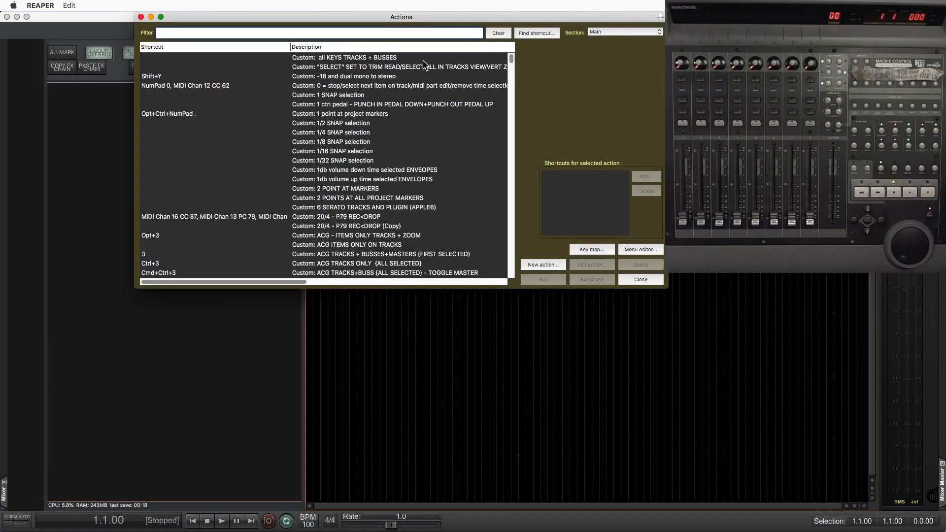
# - Filter the Actions list by ref sur, copy the command ID of "Control surface: Refresh all surfaces", and switch to BBEdit
pyautogui.write('ref sur')
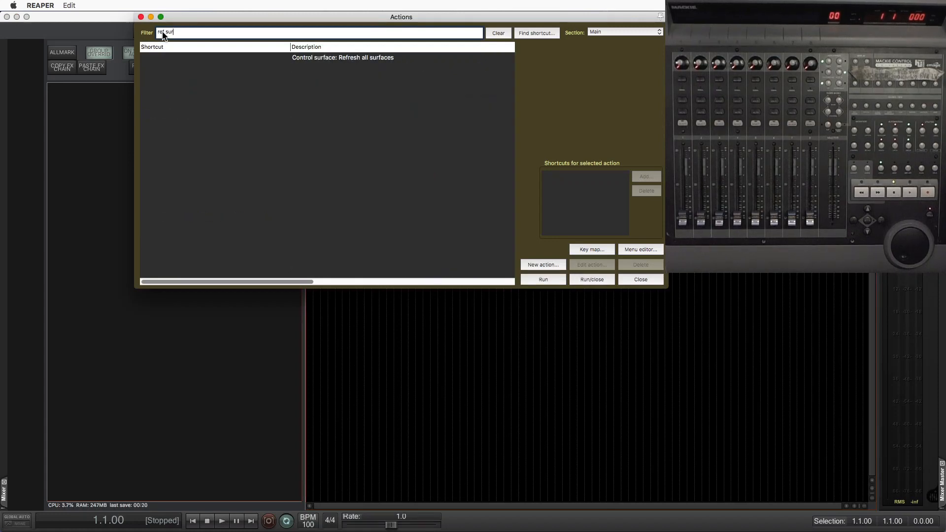
pyautogui.click(385, 59)
pyautogui.rightClick(384, 59)
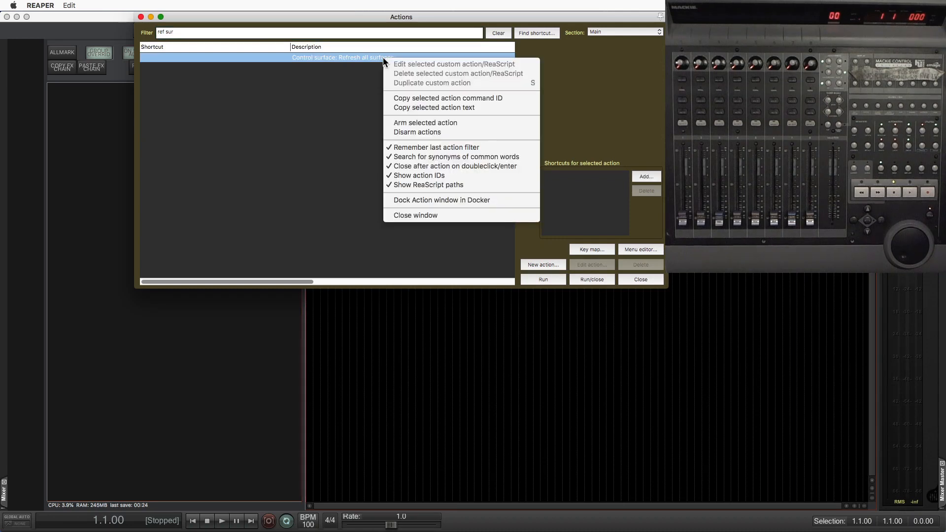
pyautogui.click(415, 99)
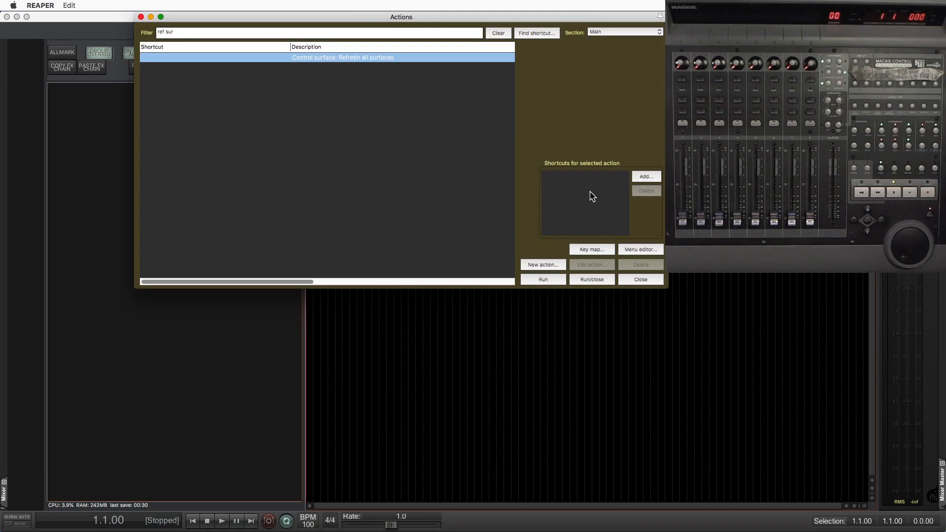
pyautogui.click(652, 279)
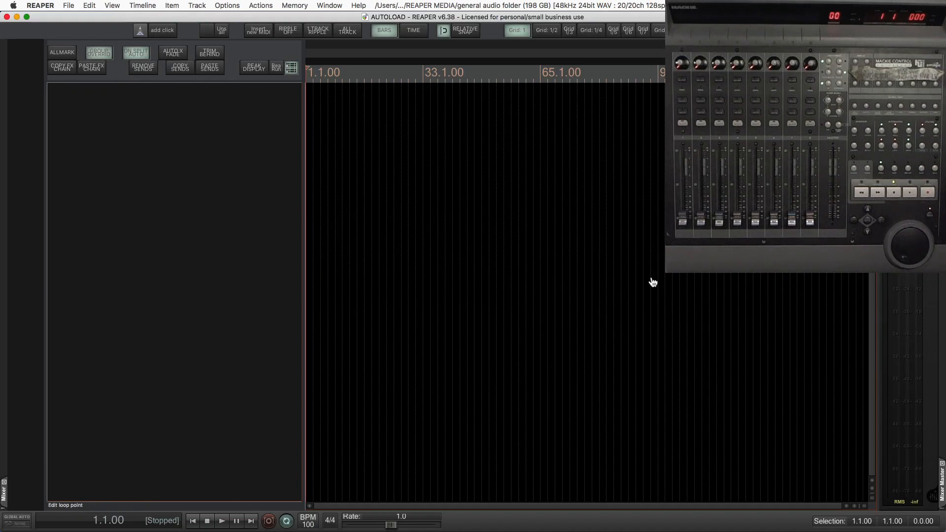
pyautogui.press('super+Tab')
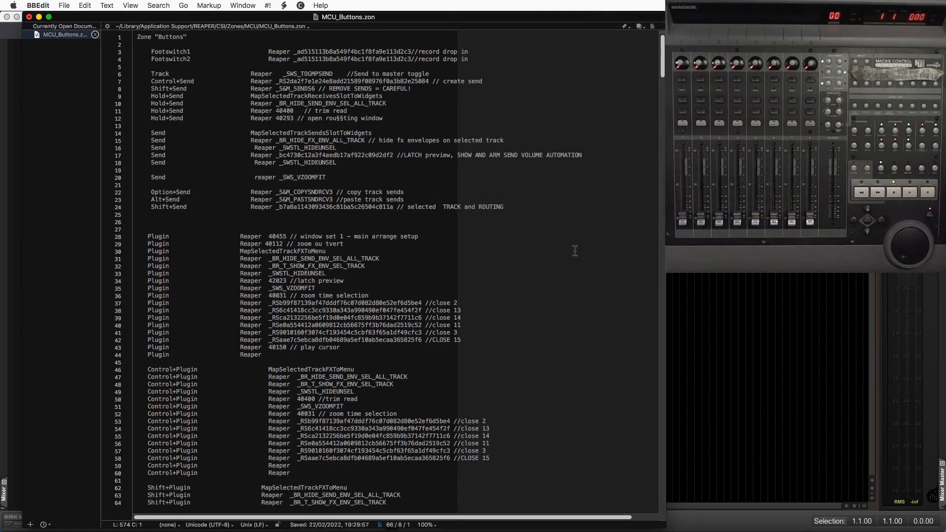
# - Find the Enter button's line in MCU_Buttons.zon by searching for enter and check its action ID "41743"
pyautogui.press('super+f')
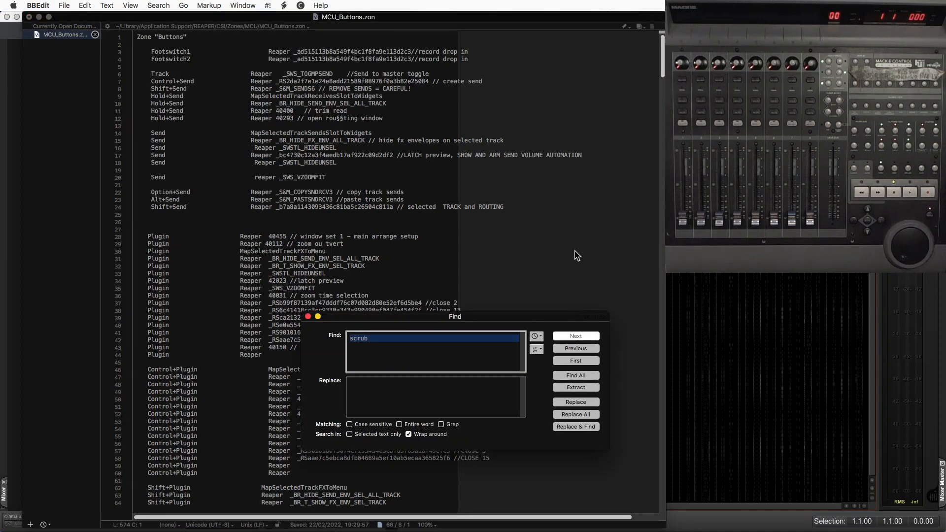
pyautogui.write('enter')
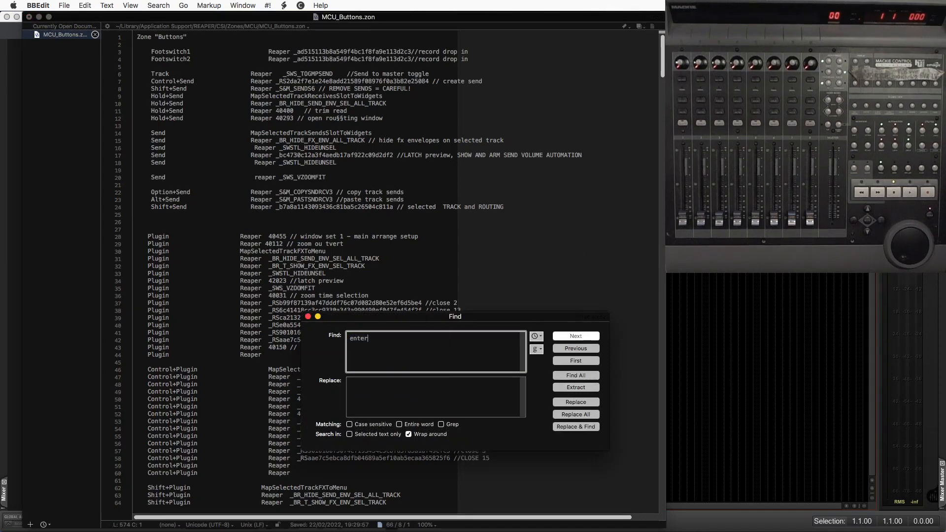
pyautogui.press('Return')
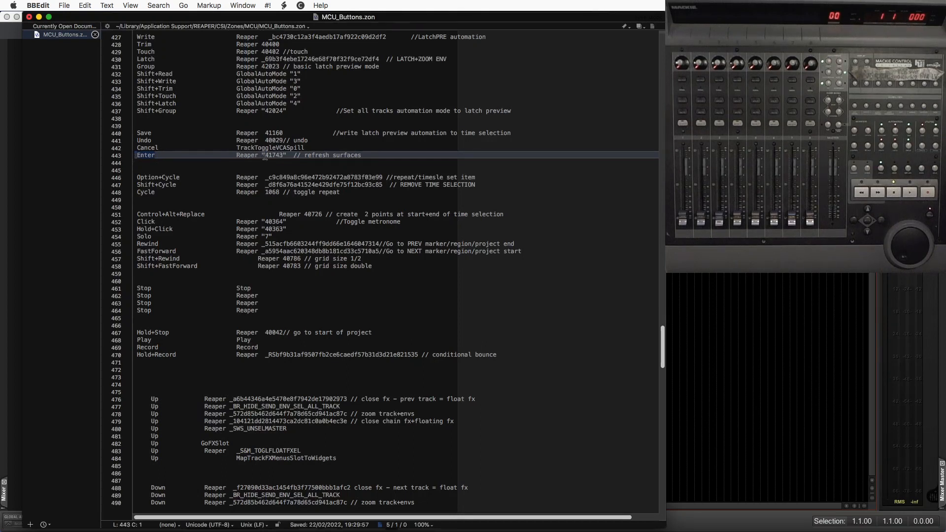
pyautogui.moveTo(265, 157); pyautogui.dragTo(282, 157)
pyautogui.click(285, 156)
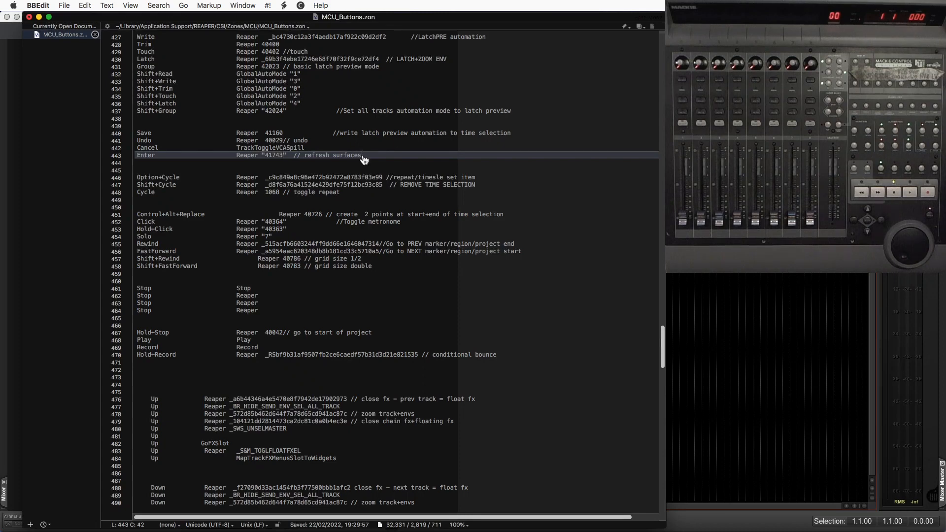
# - Switch to REAPER, run "Control surface: Refresh all surfaces", and return to BBEdit to save MCU_Buttons.zon
pyautogui.press('super+Tab')
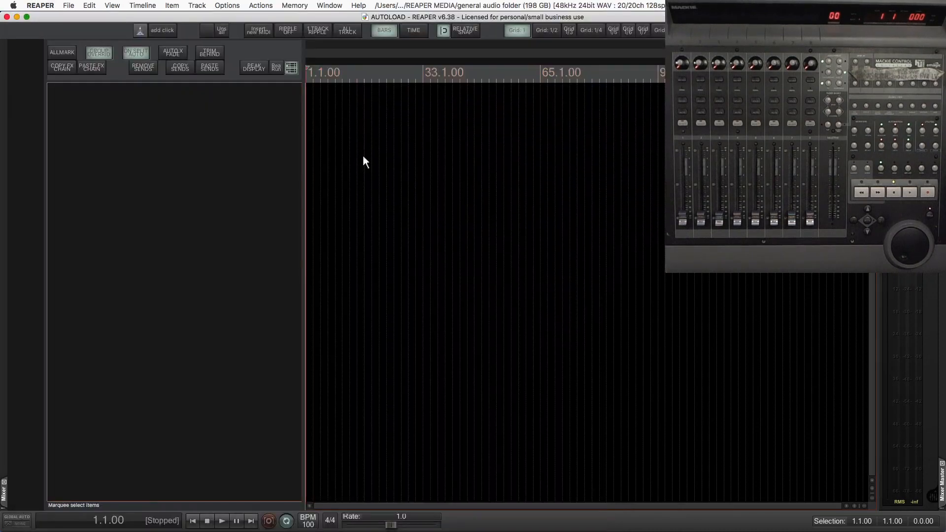
pyautogui.hotkey('shift', '/')
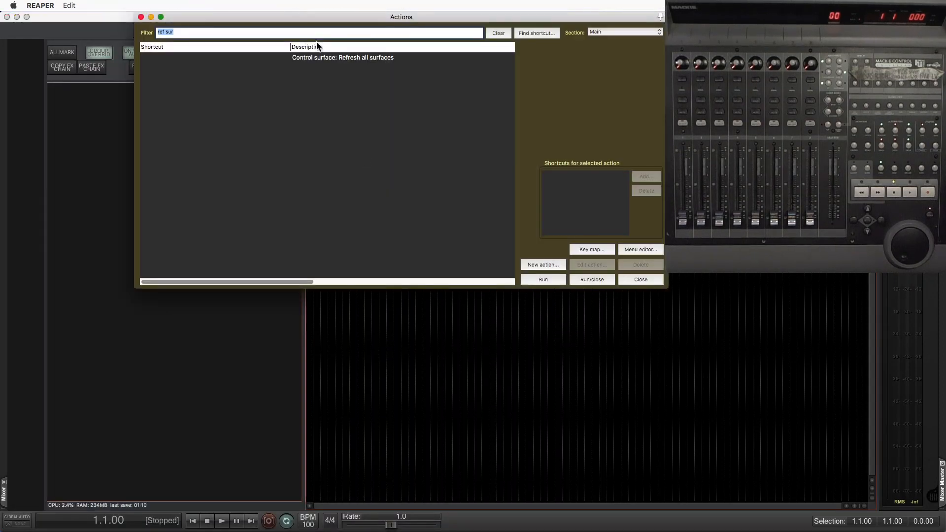
pyautogui.click(325, 59)
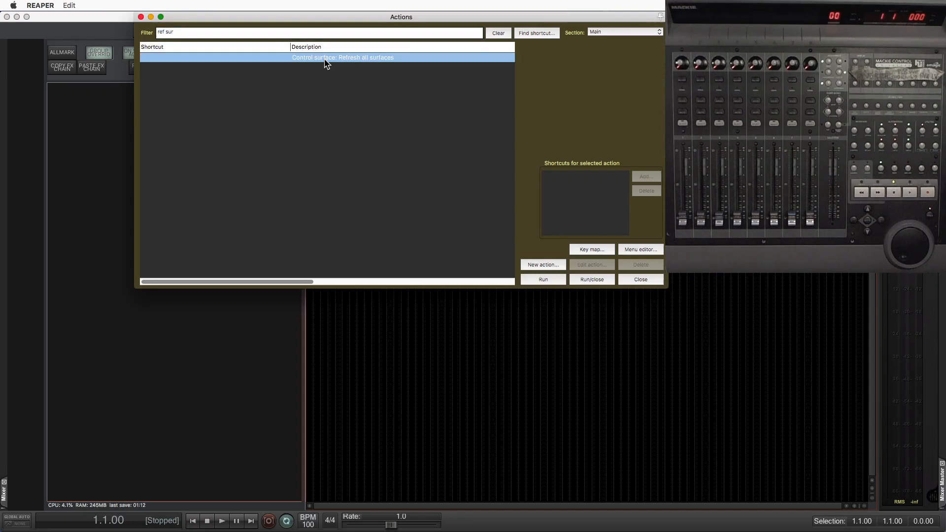
pyautogui.click(535, 279)
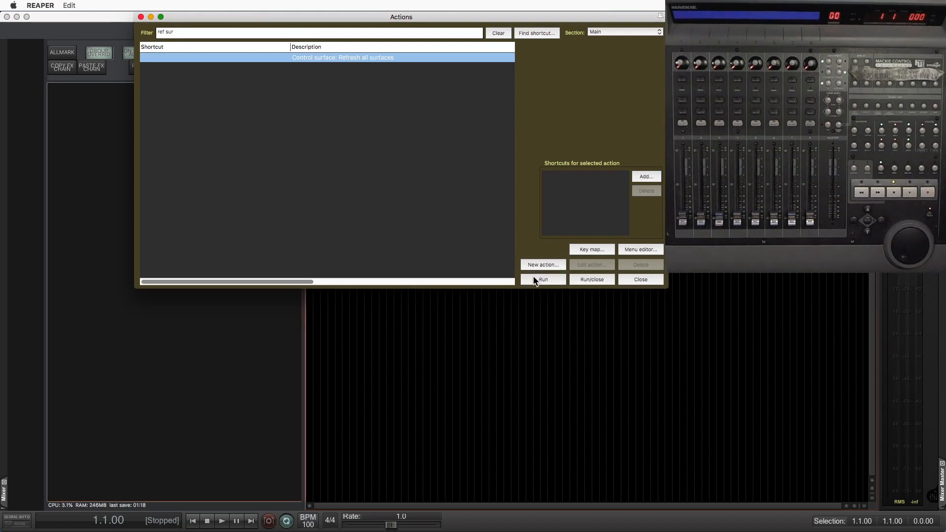
pyautogui.press('super+Tab')
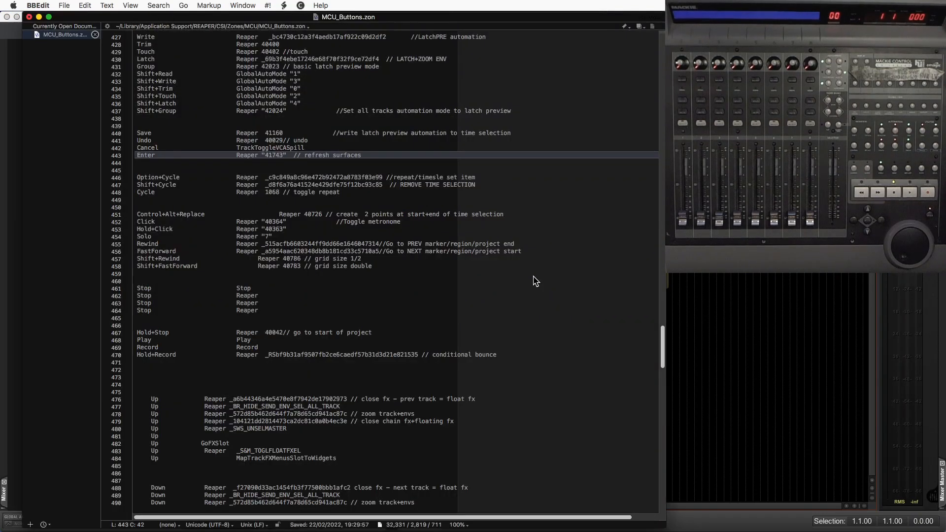
pyautogui.press('super+s')
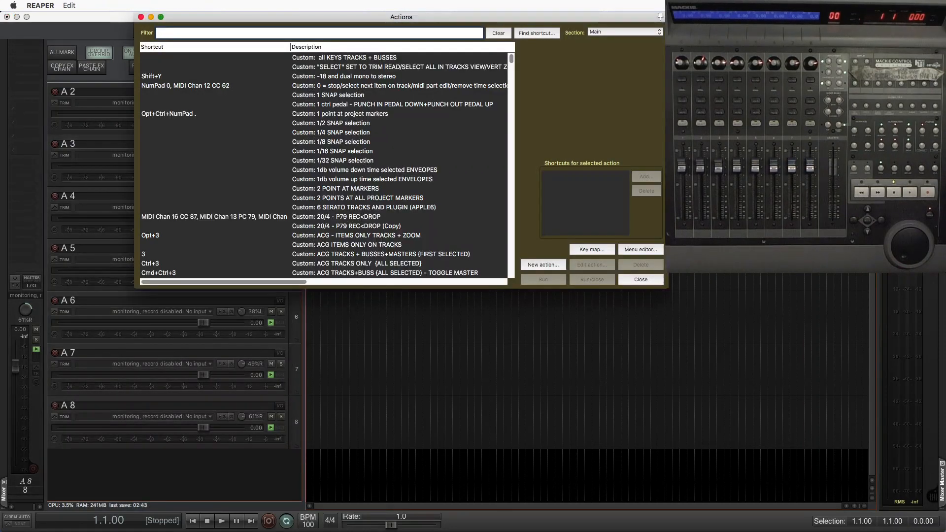
# - Filter REAPER's Actions list by selected vol to 0, copy the command ID of "Xenakios/SWS: Set volume of selected tracks to 0.0 dB", and close the list
pyautogui.write('selected vol to 0')
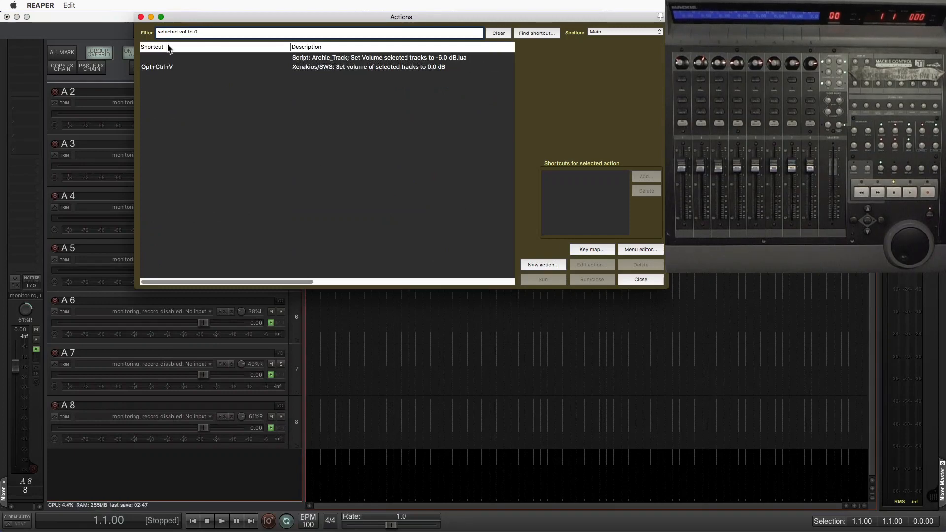
pyautogui.click(239, 67)
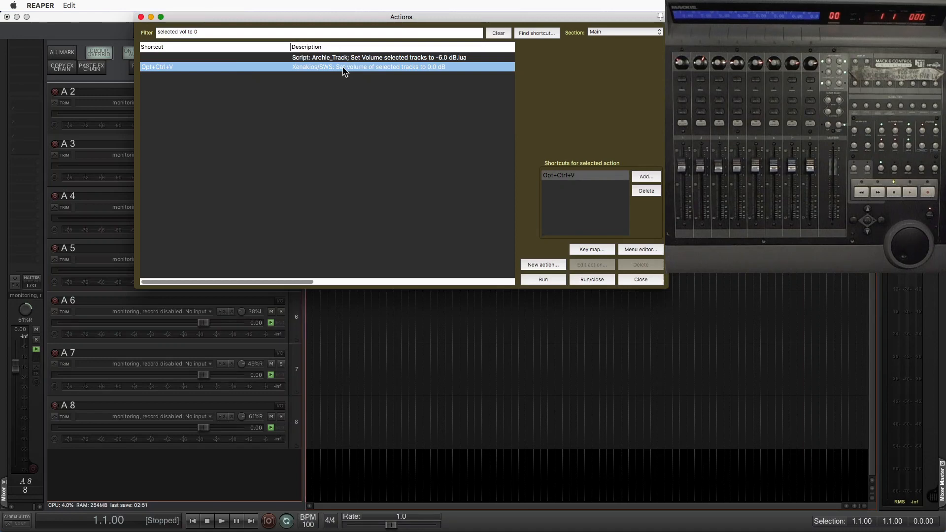
pyautogui.rightClick(379, 70)
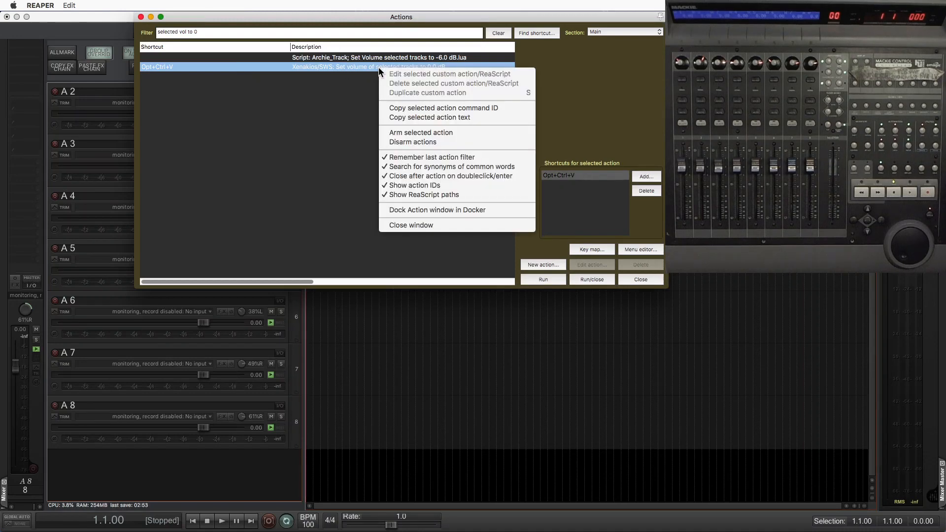
pyautogui.click(399, 108)
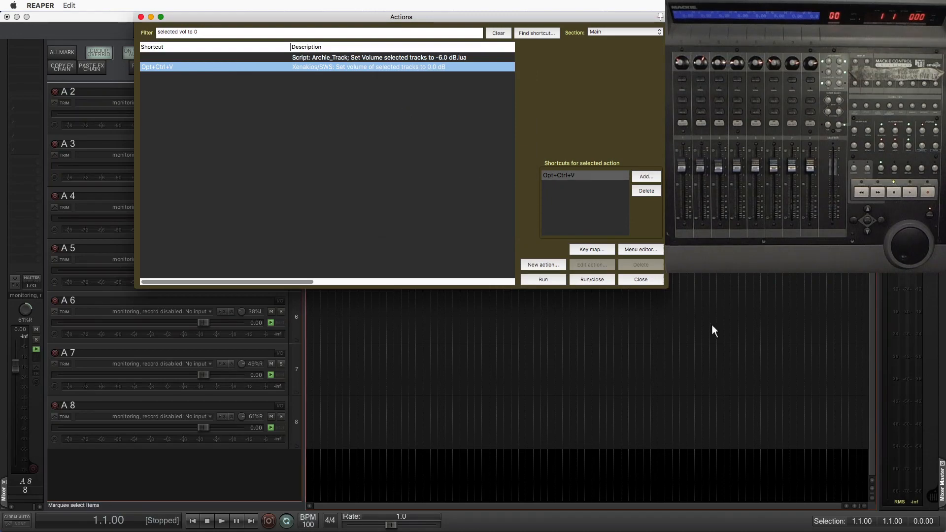
pyautogui.click(658, 282)
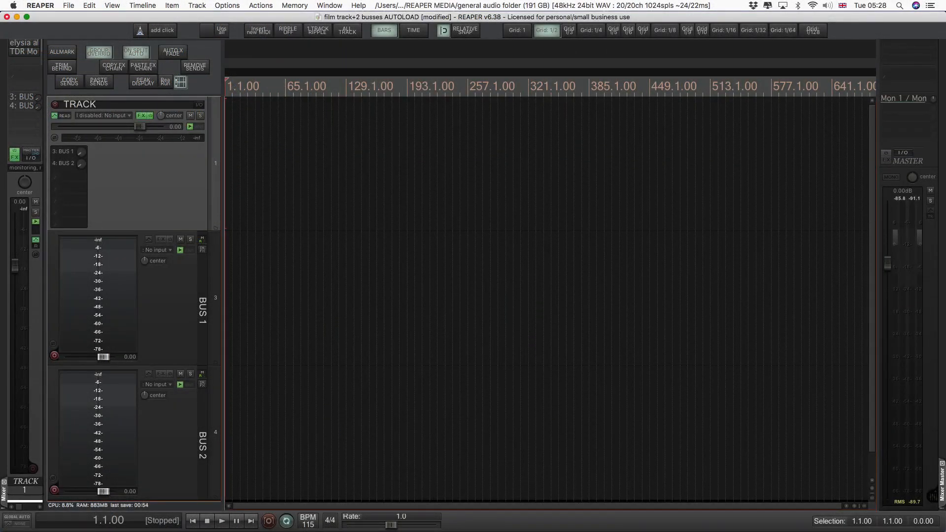
# - Switch to Finder, open THE EQ TEMPLATE.zon from the 1 EQ folder in BBEdit, and place the cursor on line 1
pyautogui.press('super+Tab')
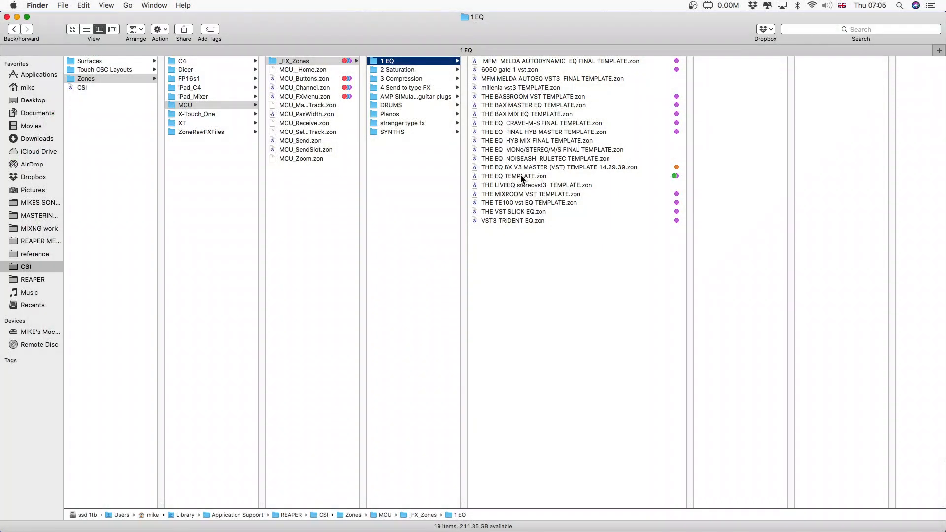
pyautogui.click(520, 174)
pyautogui.doubleClick(521, 175)
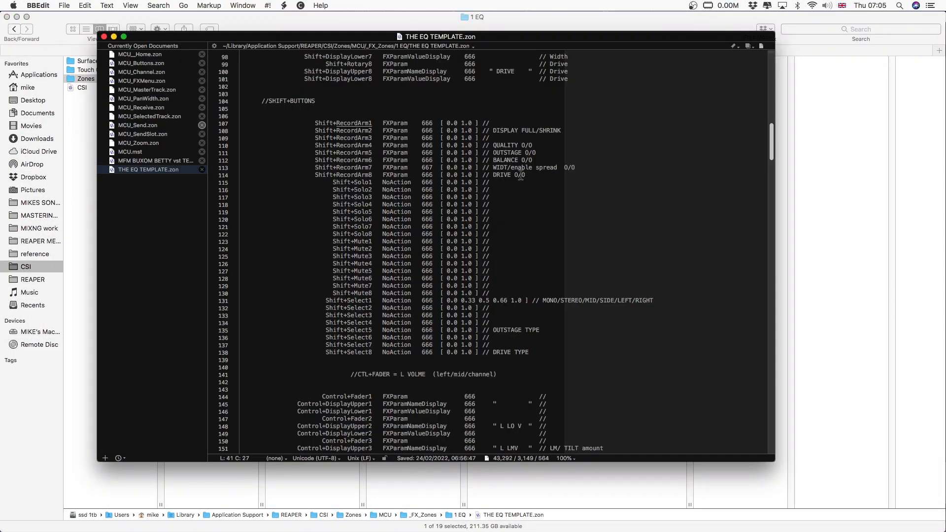
pyautogui.moveTo(771, 141); pyautogui.dragTo(762, 59)
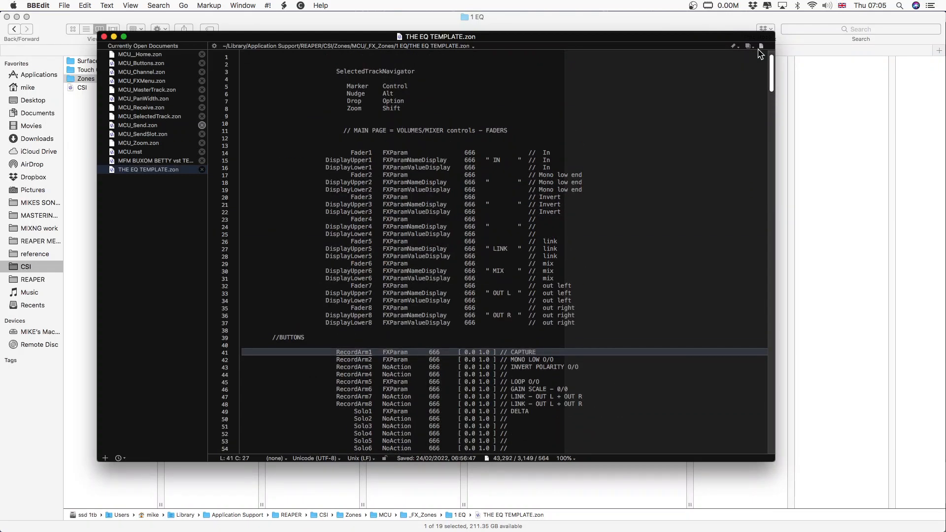
pyautogui.click(252, 56)
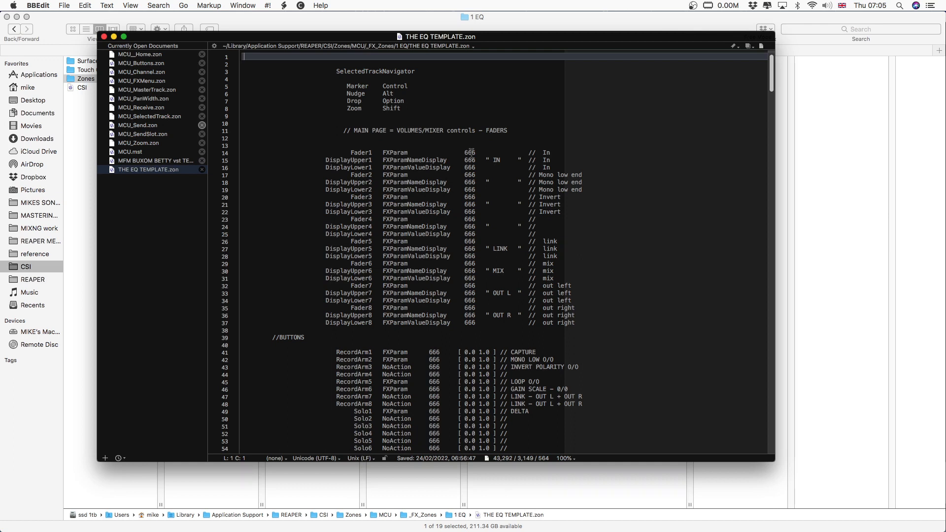
# - Try replacing the parameter number 666 with 1 on the Fader1, DisplayUpper1 and DisplayLower1 lines, and undo it
pyautogui.moveTo(464, 153); pyautogui.dragTo(476, 173)
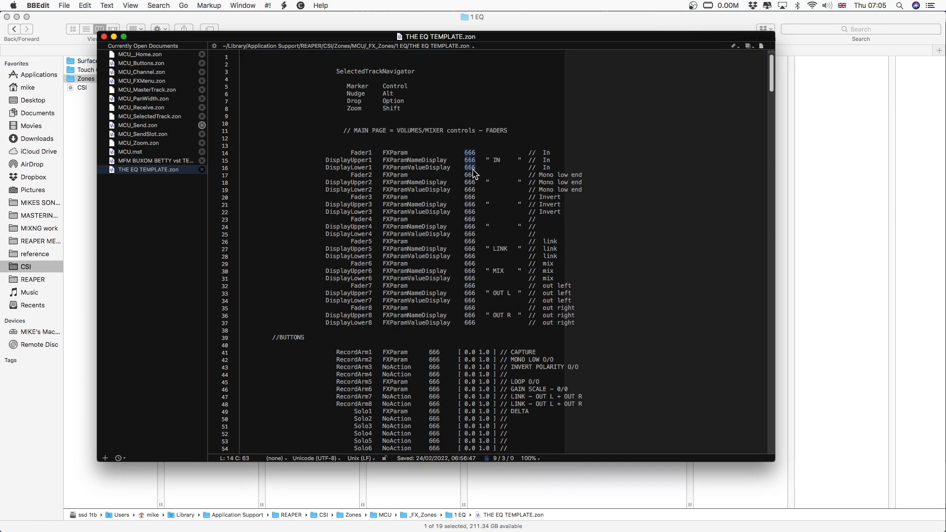
pyautogui.write('1')
pyautogui.press('super+z')
pyautogui.press('super+z')
# - Try adding the InvertFB+ prefix to the Select8 line in the buttons section, and undo it
pyautogui.scroll(-3, 434, 221)
pyautogui.scroll(-2, 435, 222)
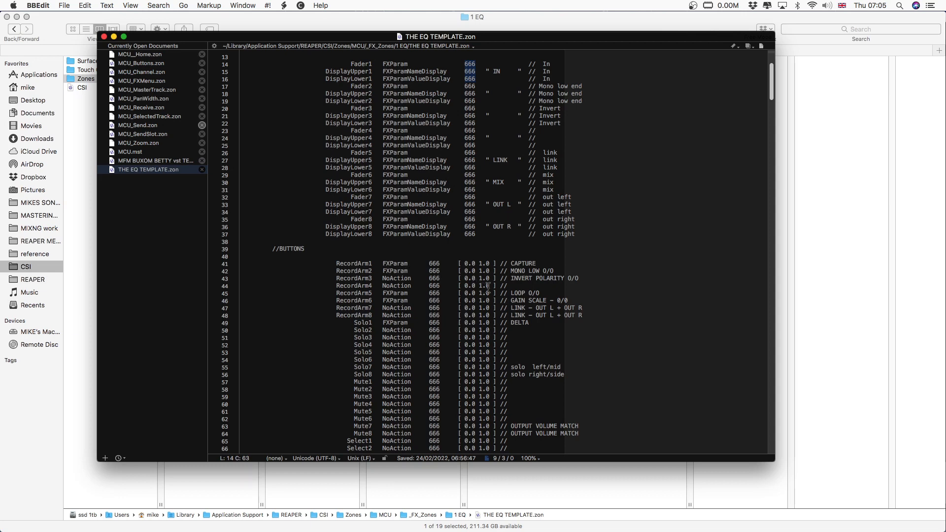
pyautogui.scroll(-3, 487, 288)
pyautogui.scroll(-2, 487, 288)
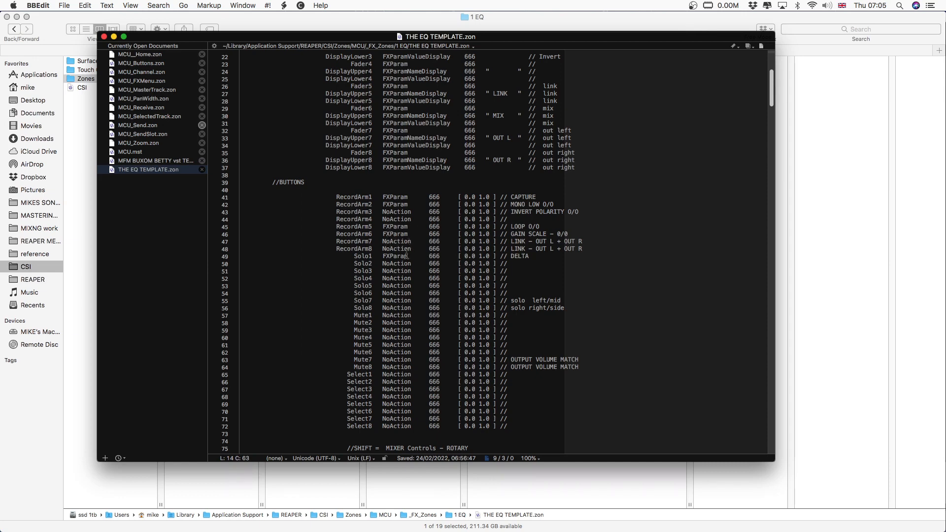
pyautogui.scroll(-8, 407, 255)
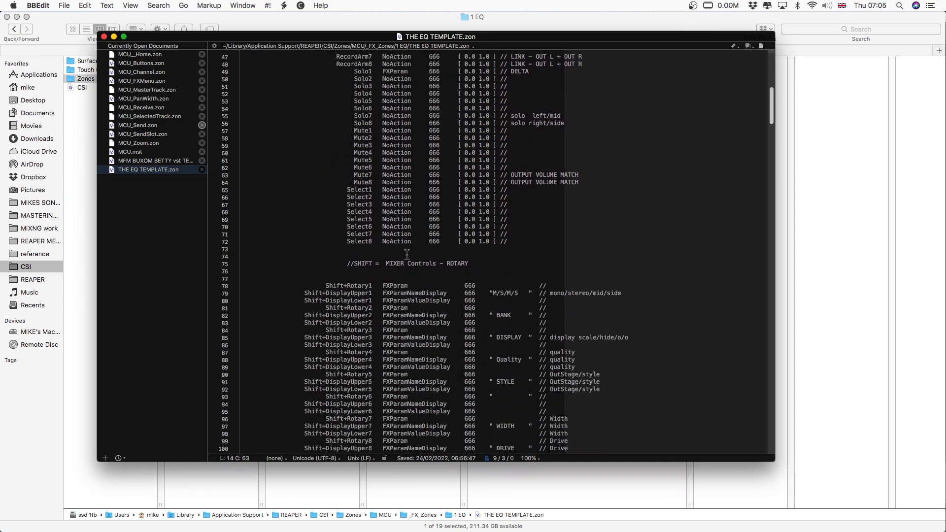
pyautogui.scroll(-1, 407, 255)
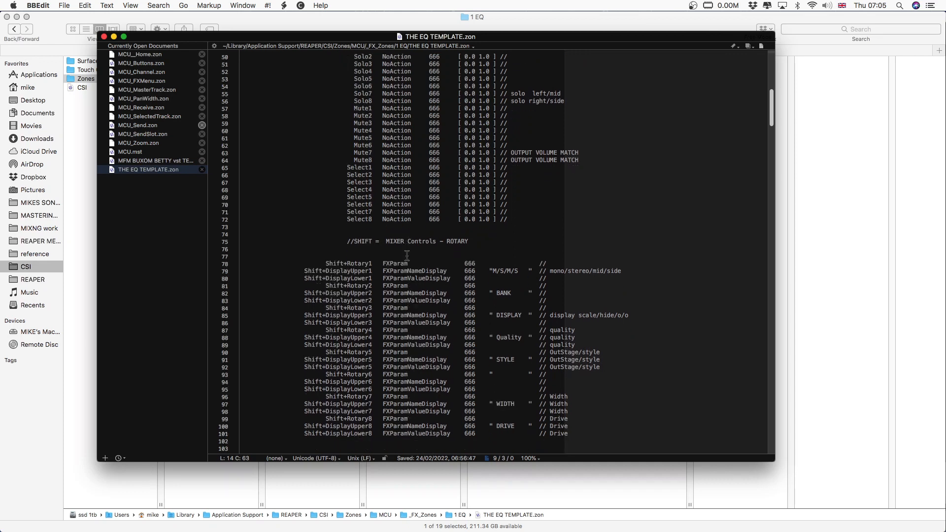
pyautogui.click(346, 220)
pyautogui.write('Invert')
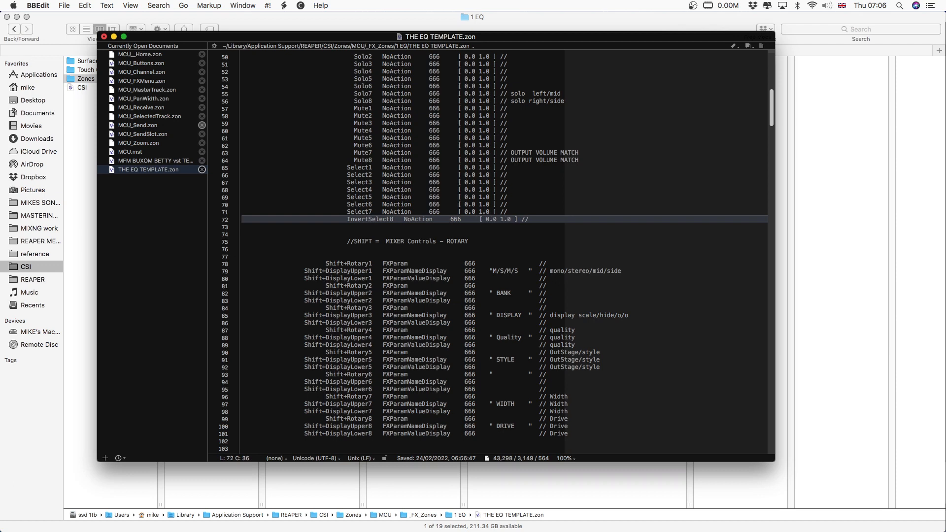
pyautogui.write('FB+')
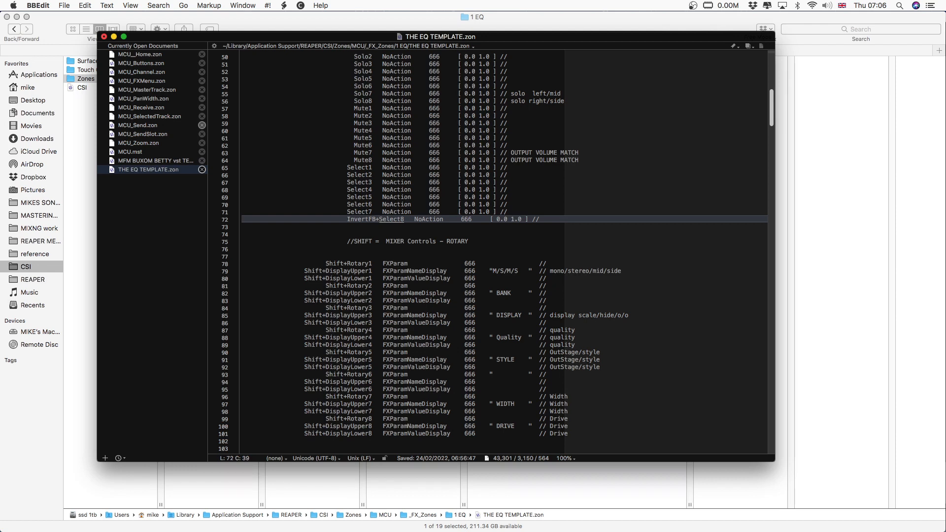
pyautogui.press('super+z')
# - Set the parameter number to 1 on the Shift+Rotary1, Shift+DisplayUpper1 and Shift+DisplayLower1 lines
pyautogui.scroll(-2, 384, 274)
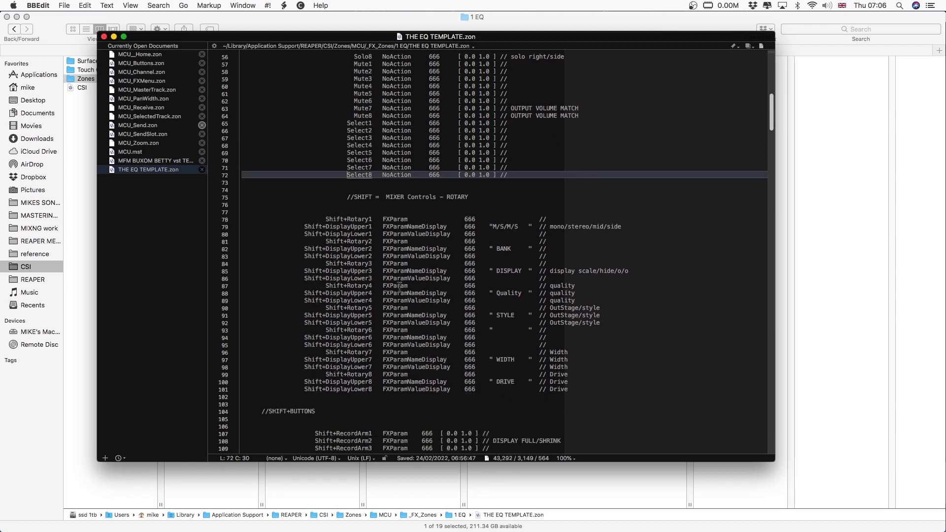
pyautogui.scroll(-3, 399, 286)
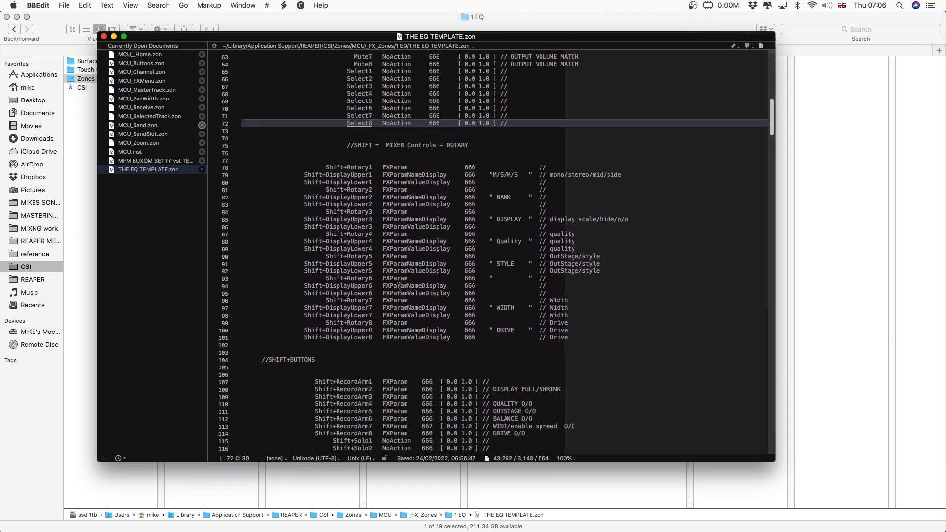
pyautogui.scroll(-2, 400, 286)
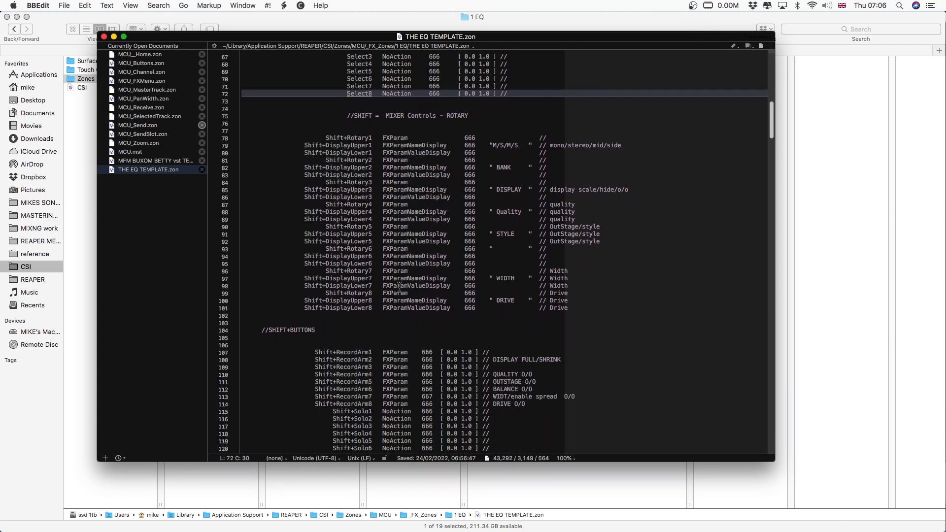
pyautogui.click(465, 145)
pyautogui.moveTo(466, 137); pyautogui.dragTo(475, 155)
pyautogui.click(463, 137)
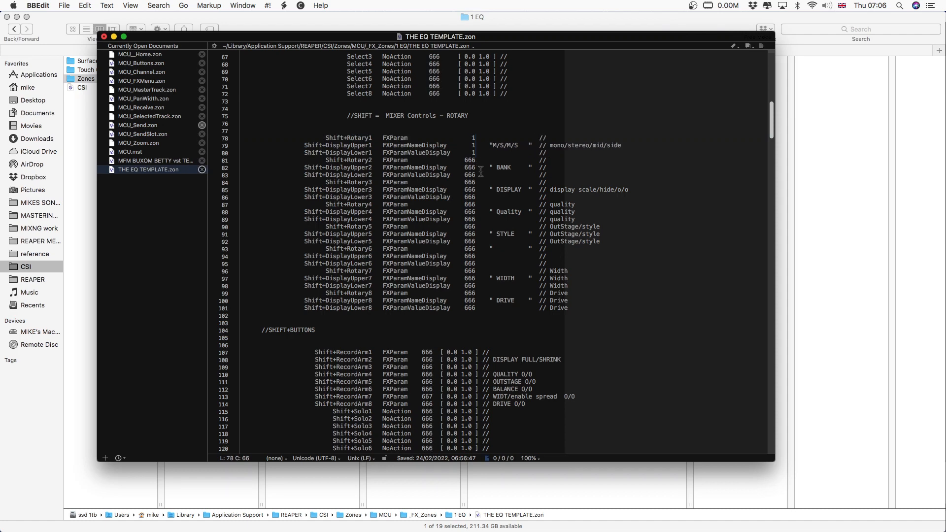
# - Try setting the Shift+Select1 line's parameter number to 1 and replacing its NoAction entry with FX
pyautogui.scroll(-10, 481, 173)
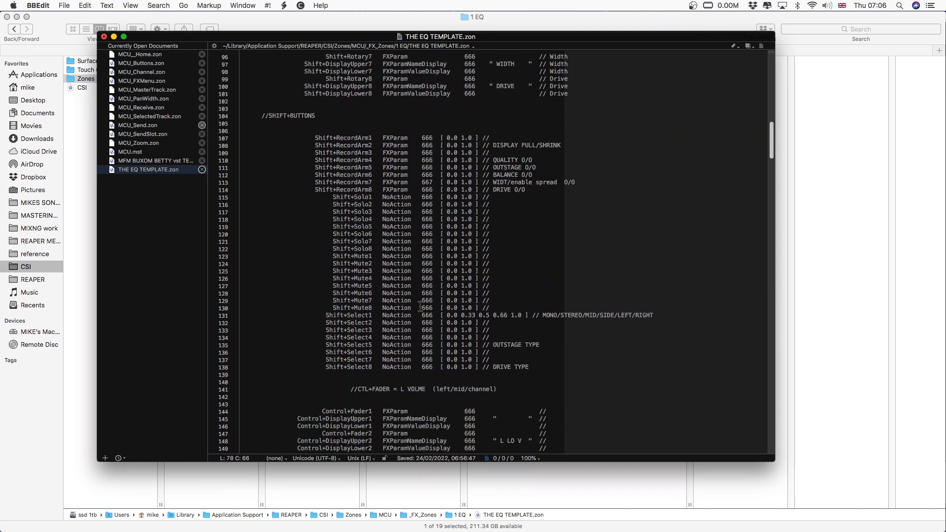
pyautogui.moveTo(421, 316); pyautogui.dragTo(430, 315)
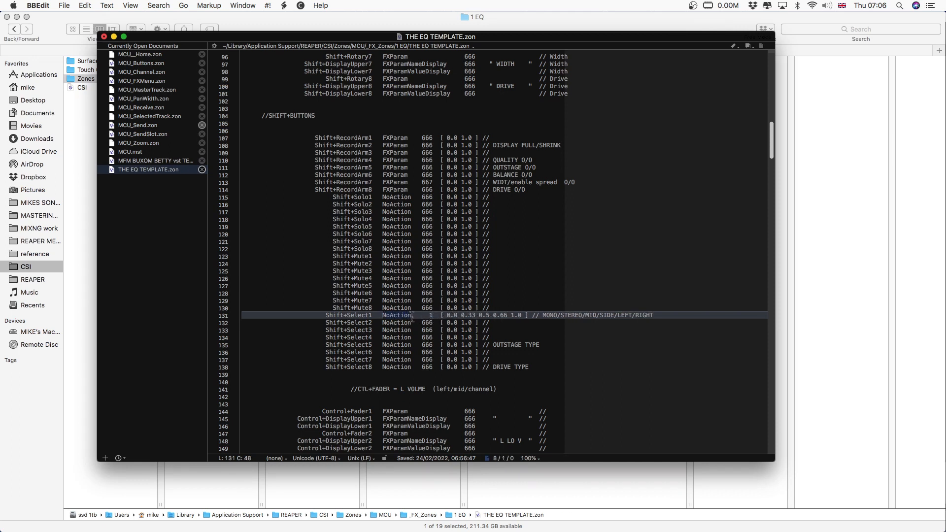
pyautogui.write('FX')
pyautogui.scroll(-3, 413, 317)
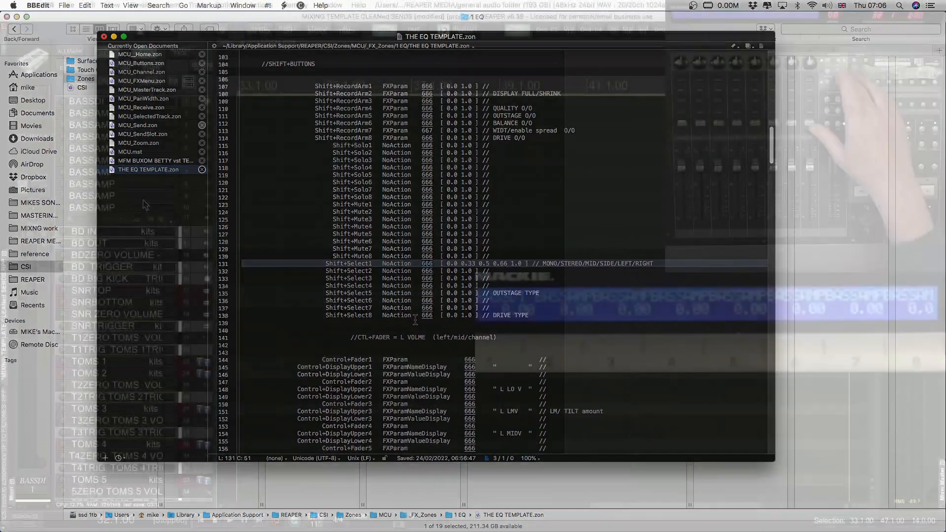